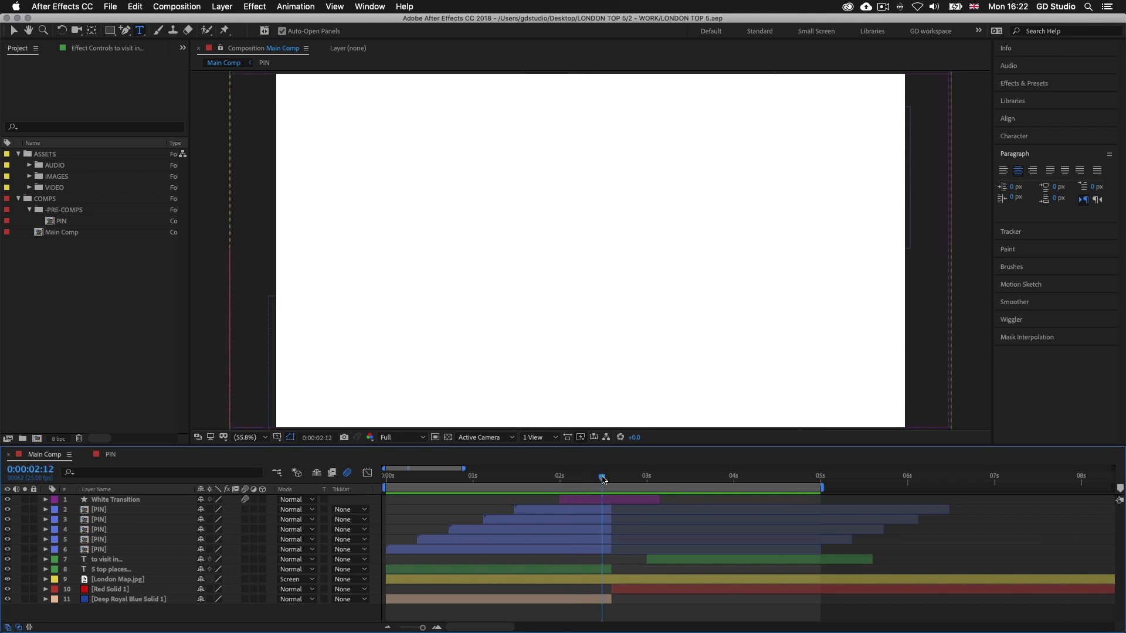
Duplicate the White Transition layer and shift the copy along the timeline so it starts at 0:00:04:12
drag(604, 479, 699, 481)
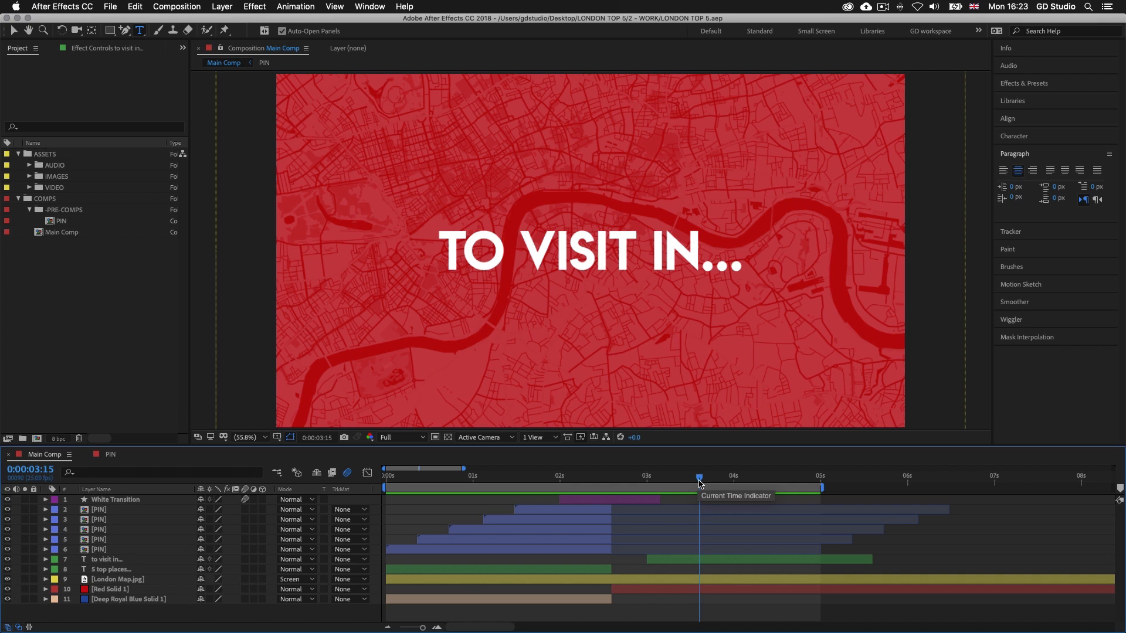
drag(699, 484, 604, 478)
click(625, 501)
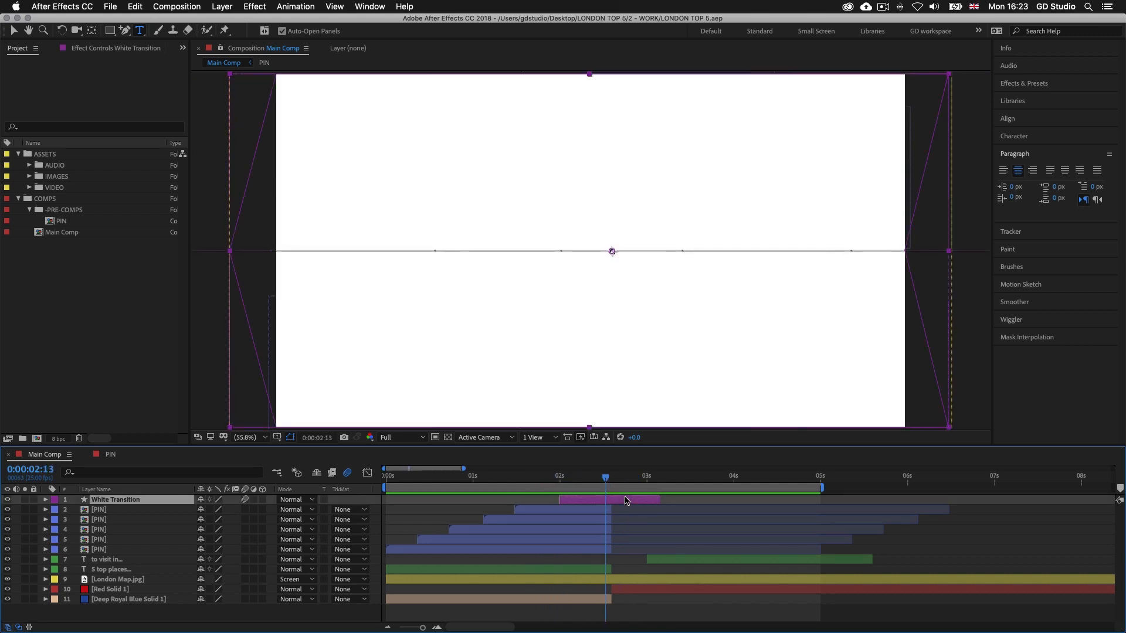
key(cmd+d)
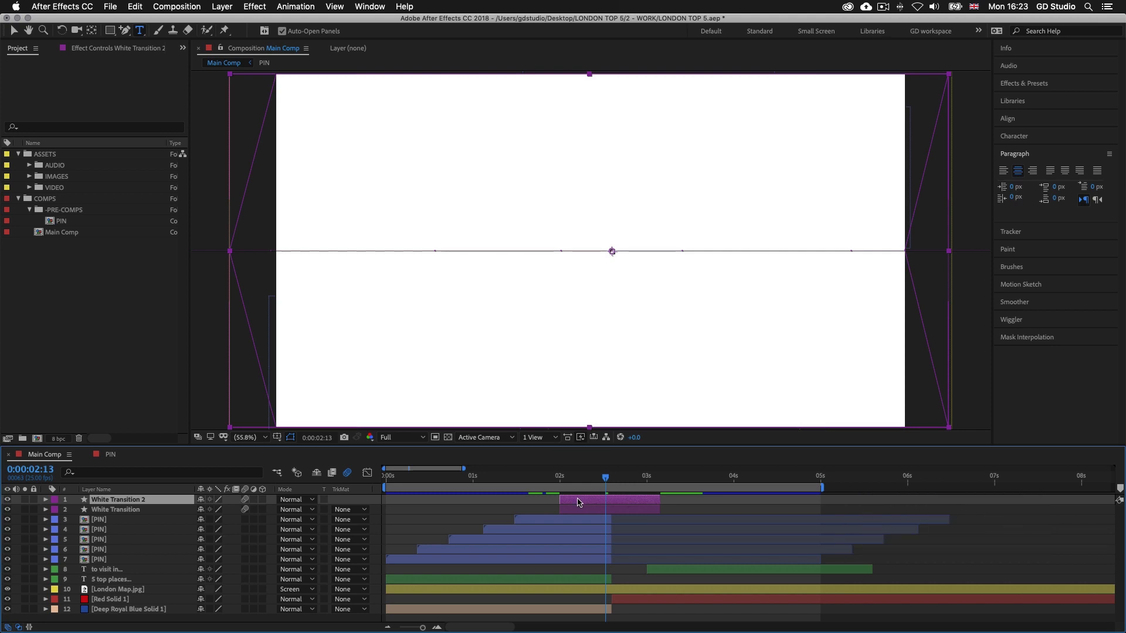
drag(606, 479, 780, 484)
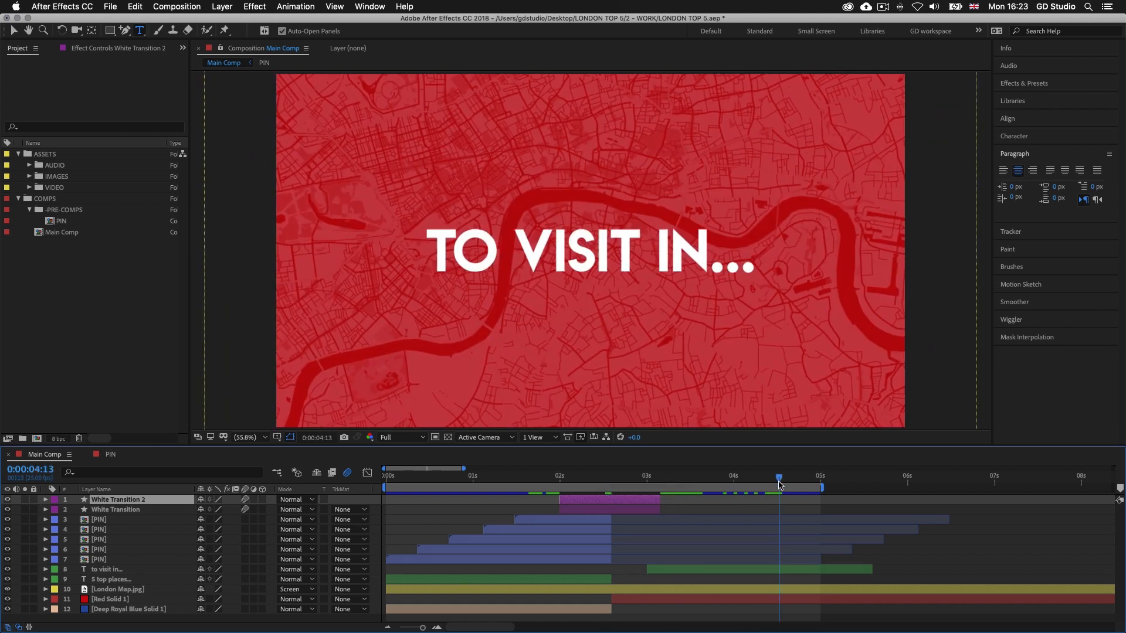
drag(779, 482, 776, 482)
drag(604, 505, 818, 502)
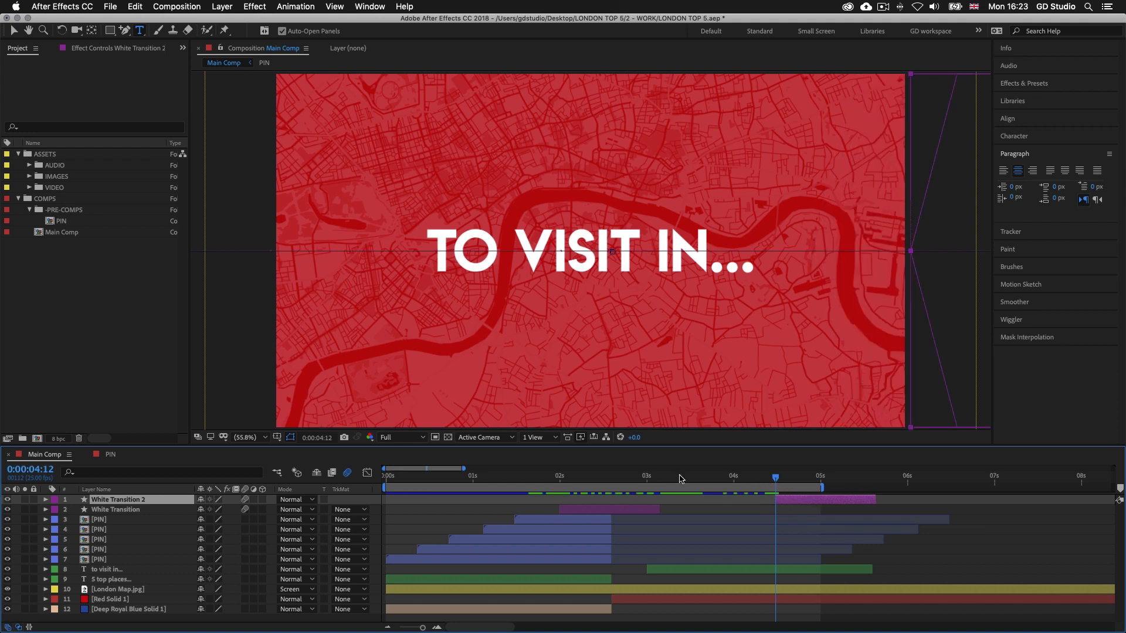
Reveal the White Transition 2 layer's keyframes and delete its last two Position keyframes
drag(549, 475, 810, 481)
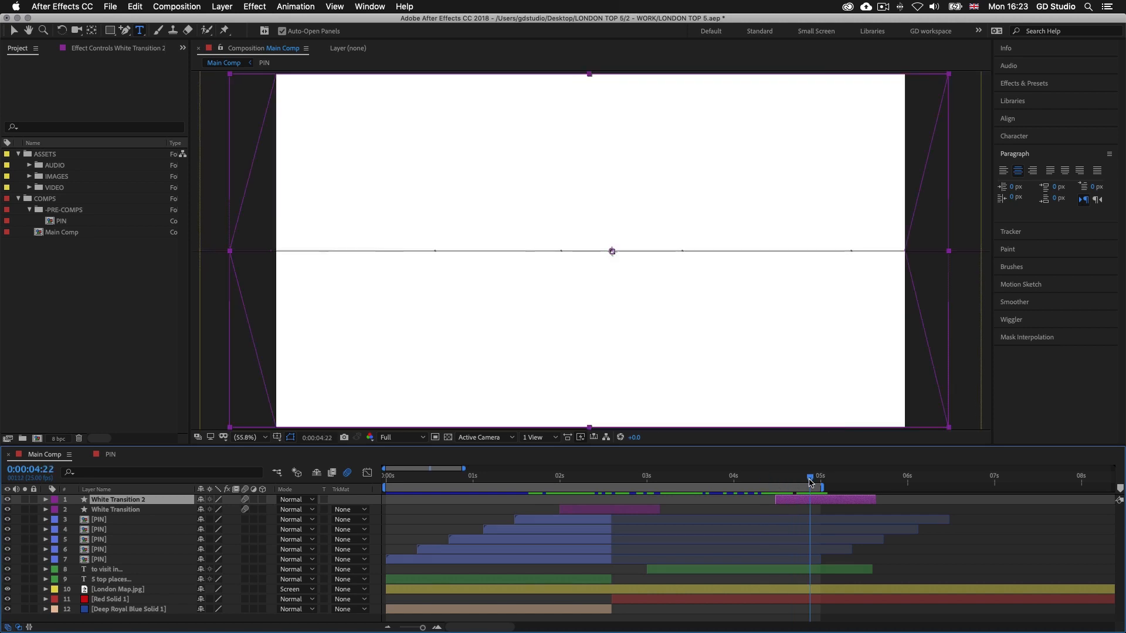
key(u)
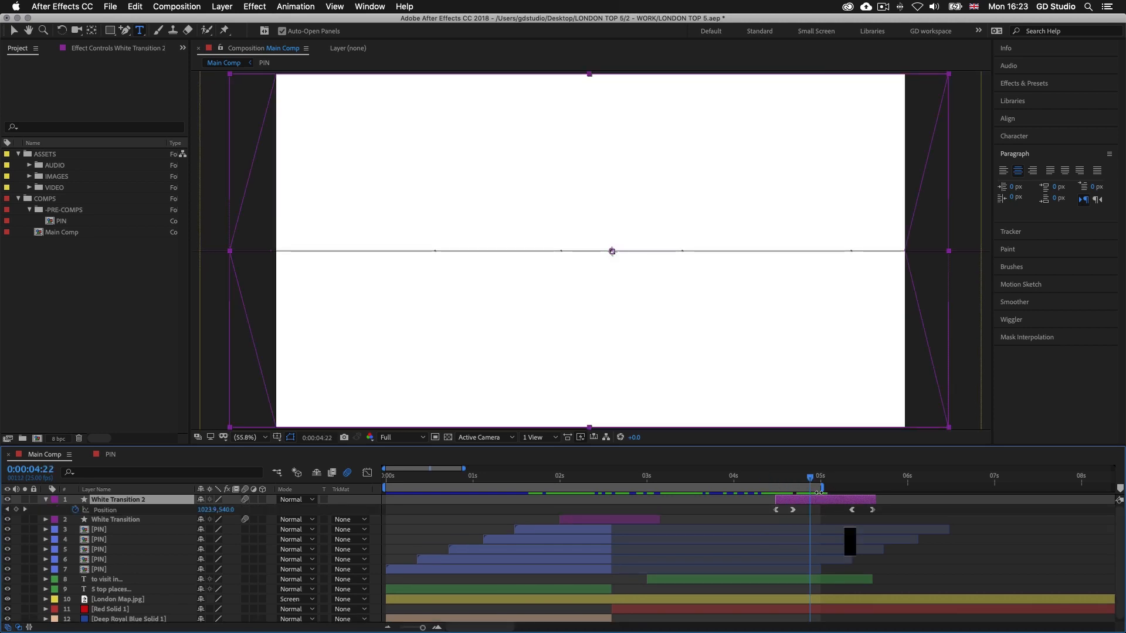
drag(811, 478, 821, 478)
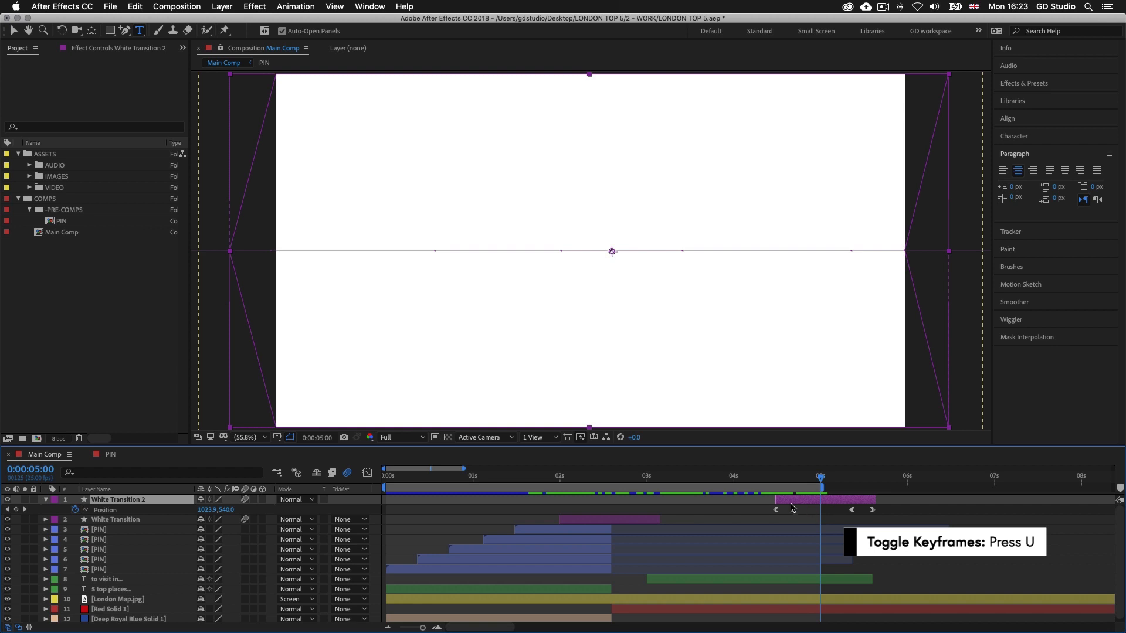
drag(821, 487, 825, 488)
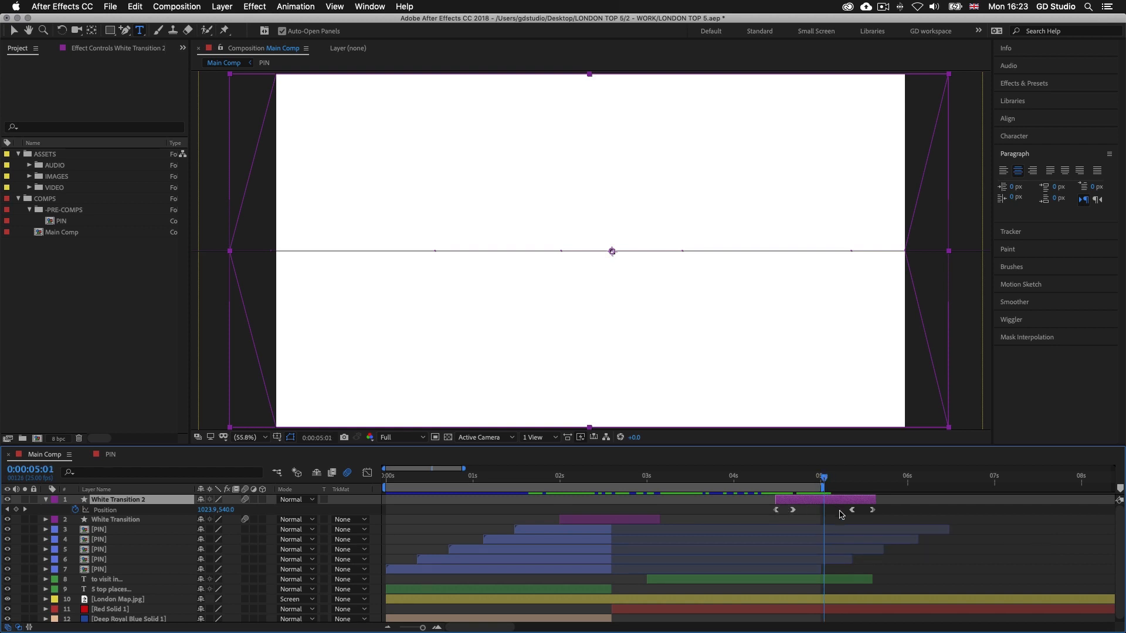
click(851, 510)
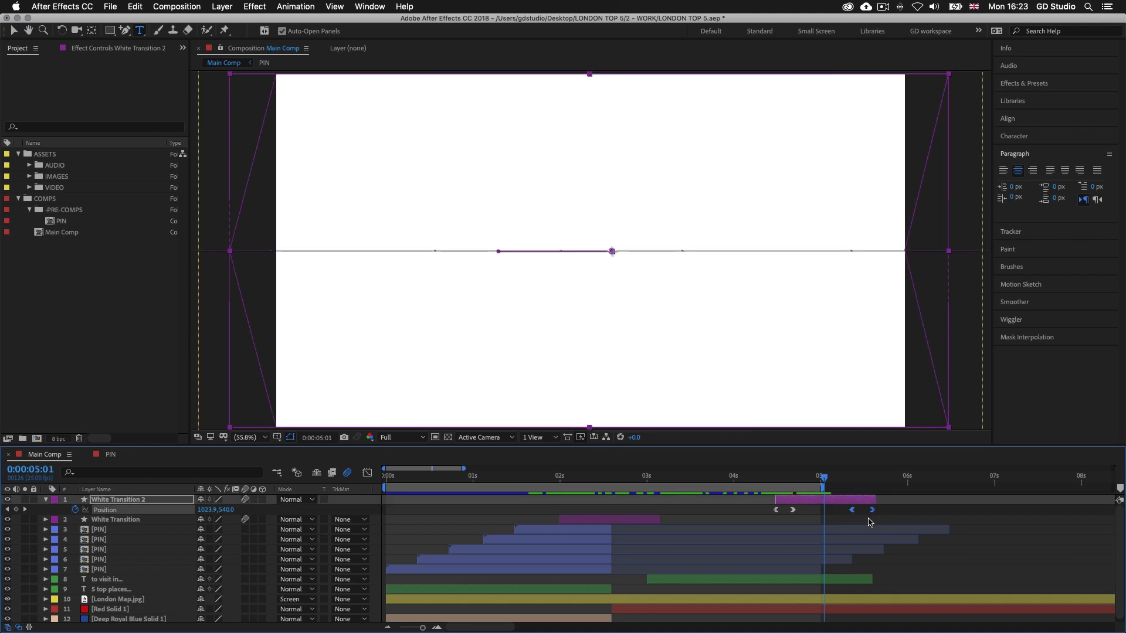
key(Delete)
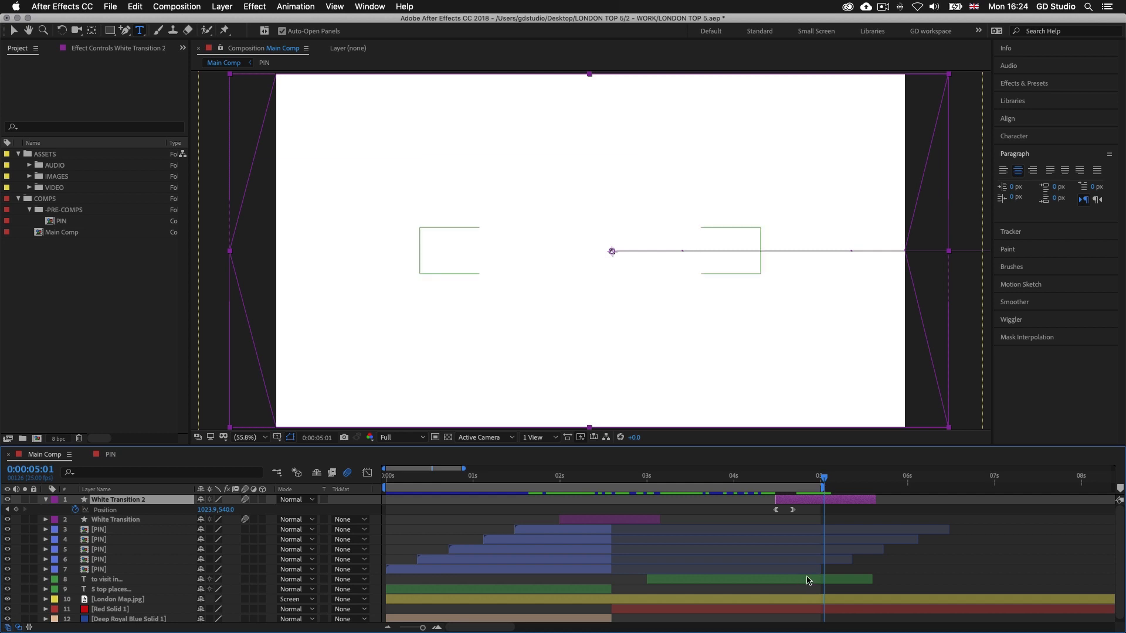
Trim the ends of the "to visit in..." text, London Map.jpg and Red Solid 1 layers at 0:00:05:01
click(807, 580)
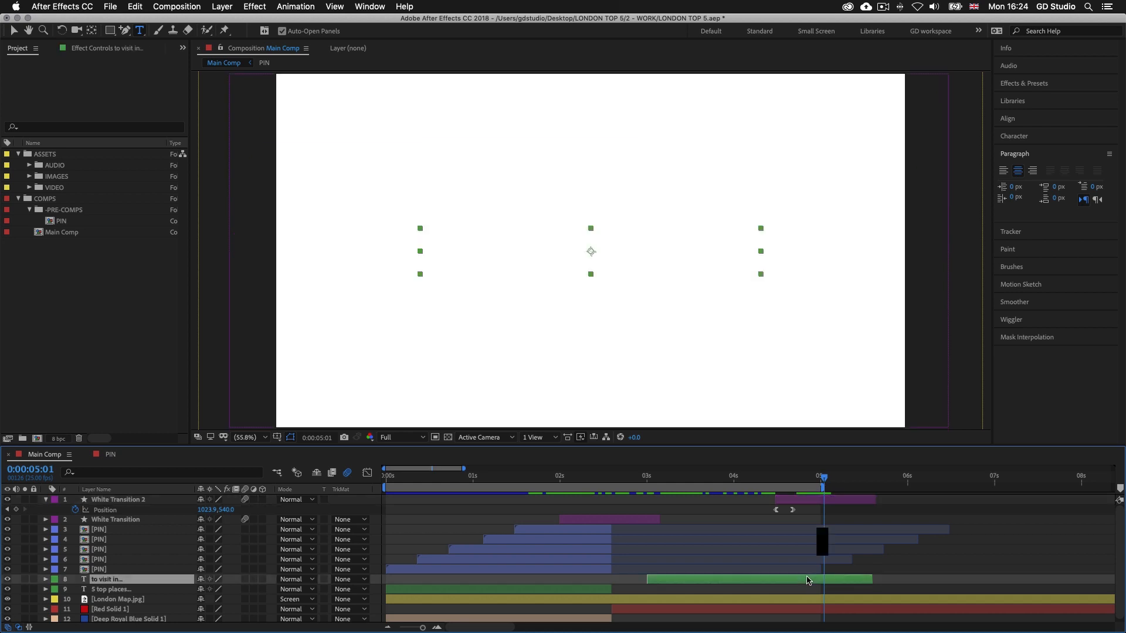
key(alt+bracketright)
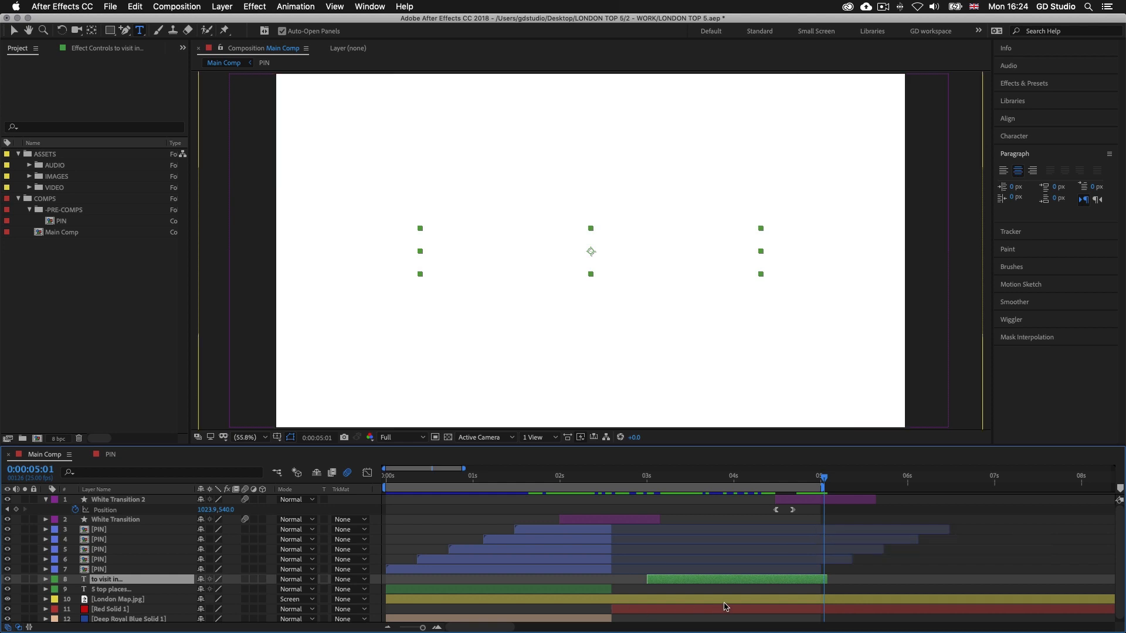
click(727, 599)
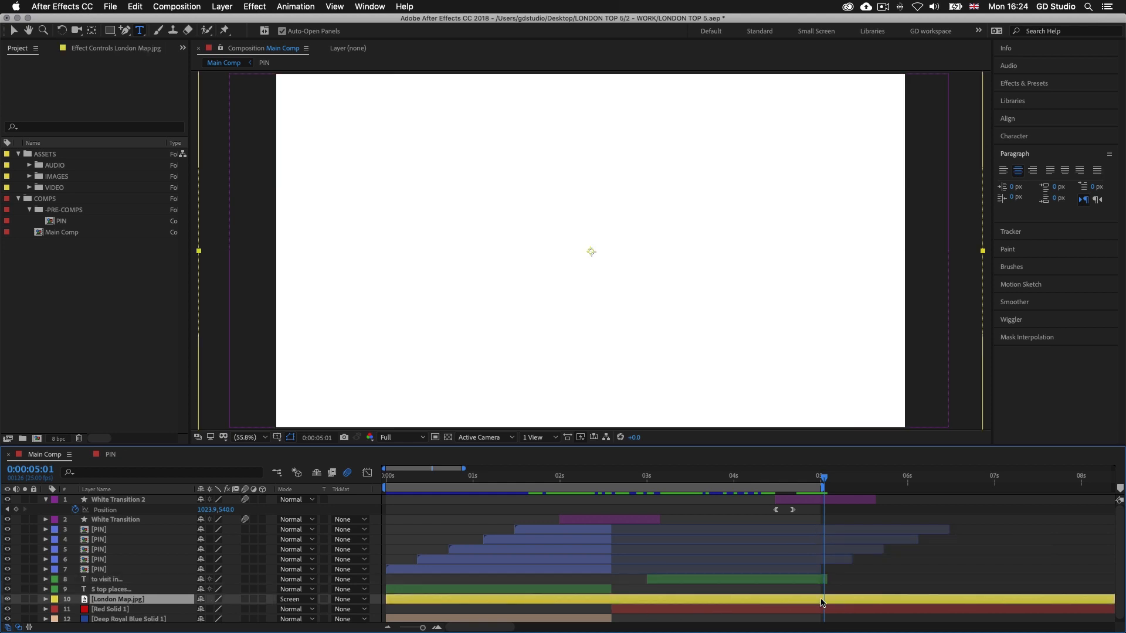
key(alt+bracketright)
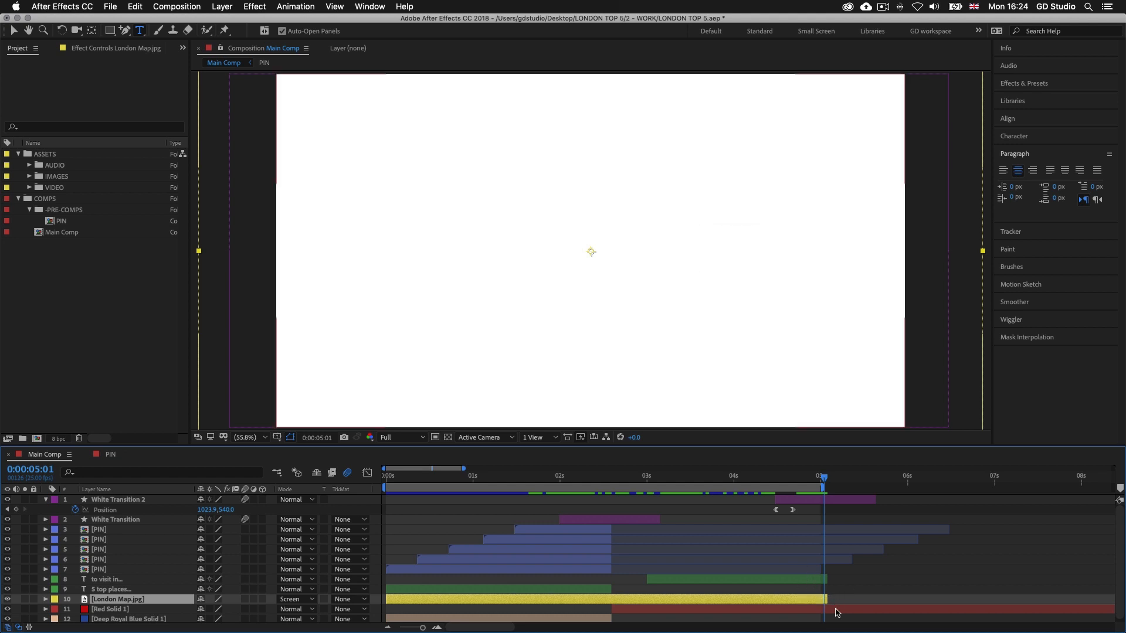
click(837, 611)
key(alt+bracketright)
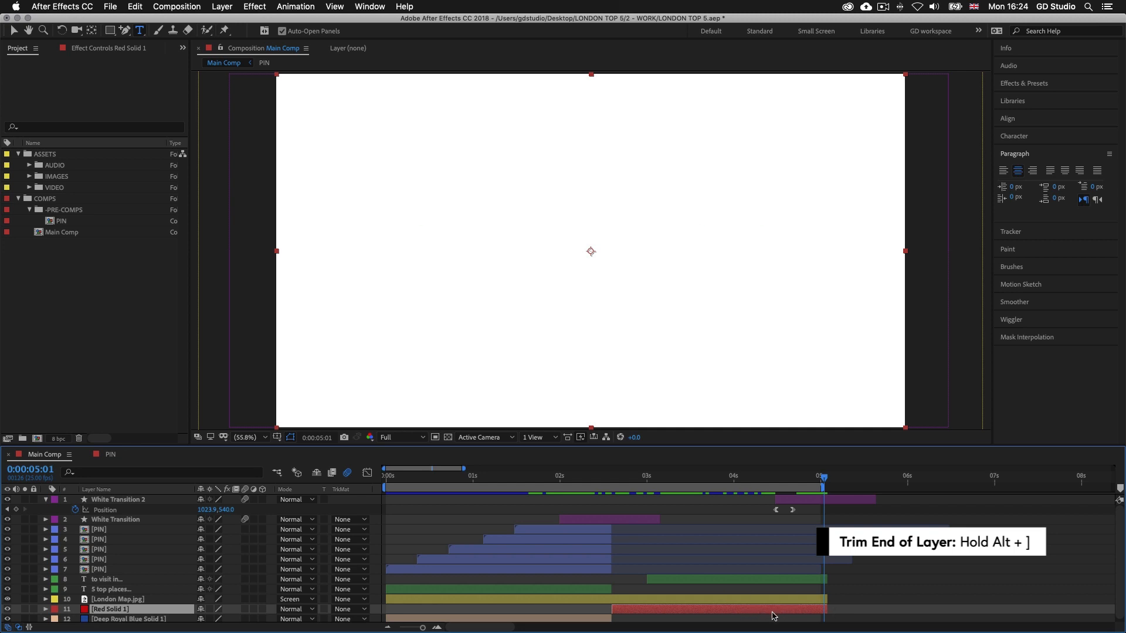
mouse_move(826, 481)
mouse_down()
mouse_move(763, 481)
mouse_move(859, 484)
mouse_move(825, 483)
mouse_up()
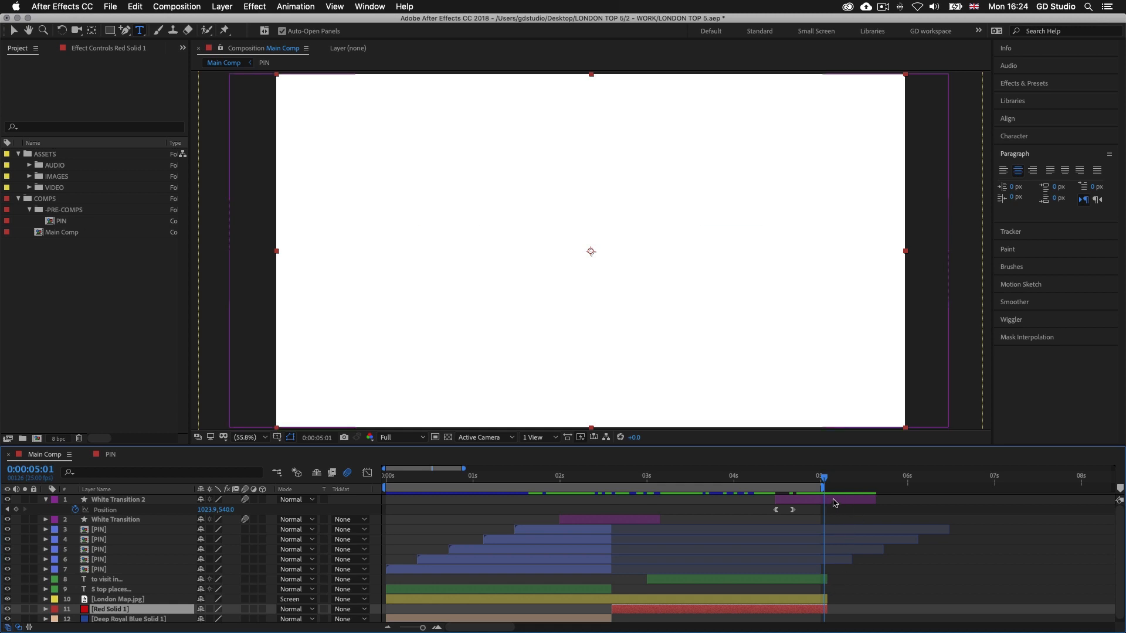
Extend the end of the White Transition 2 layer to about 8 seconds and set the work area end at 0:00:08:00
click(833, 503)
drag(878, 499, 1088, 503)
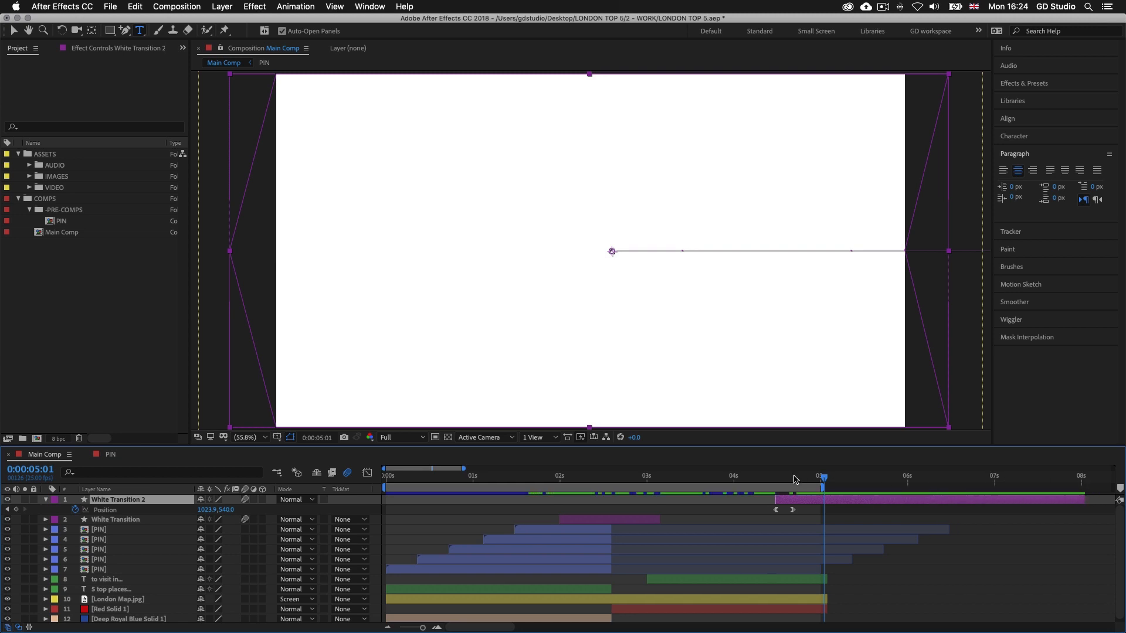
drag(824, 478, 1083, 482)
key(n)
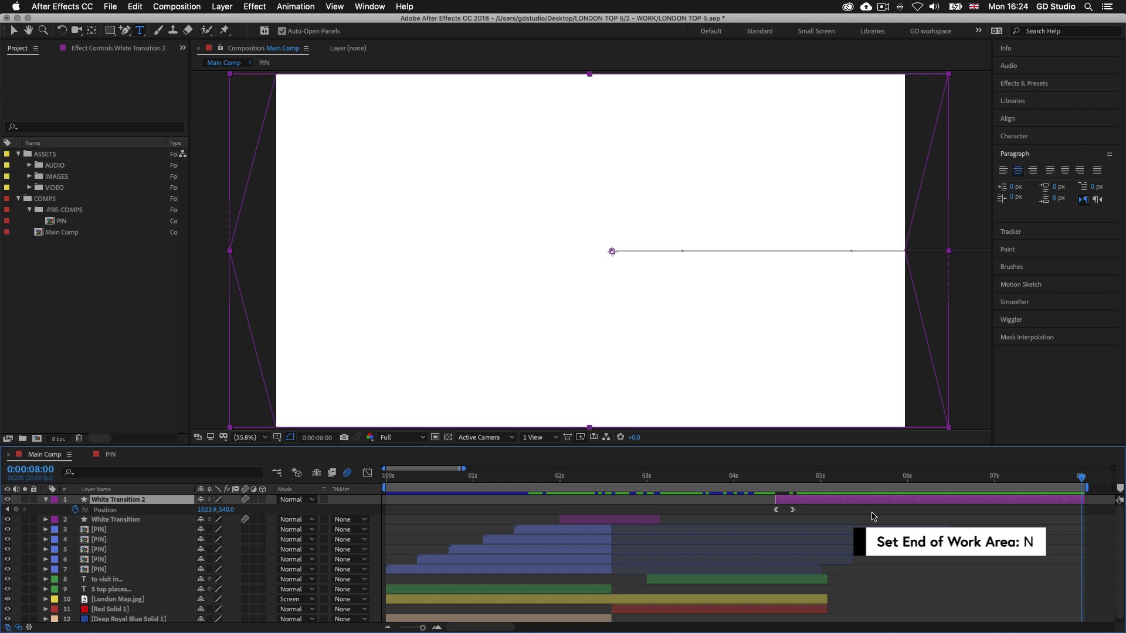
Set the start of the work area at 0:00:04:00 and bring the following seconds of the timeline into view
click(734, 480)
key(b)
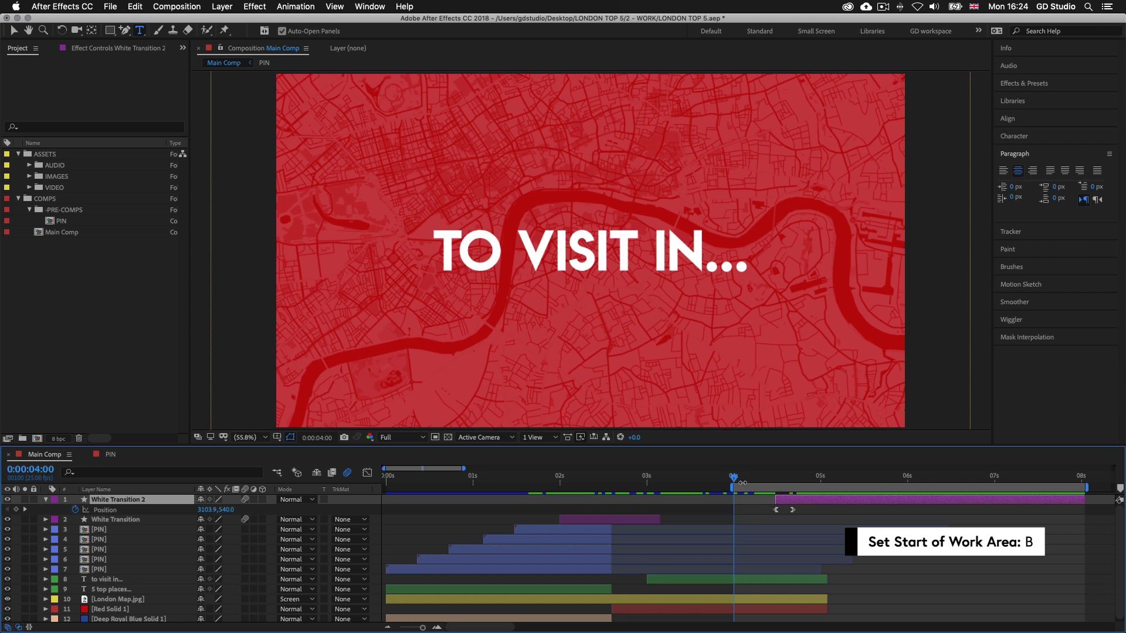
drag(736, 482, 755, 482)
drag(477, 628, 503, 629)
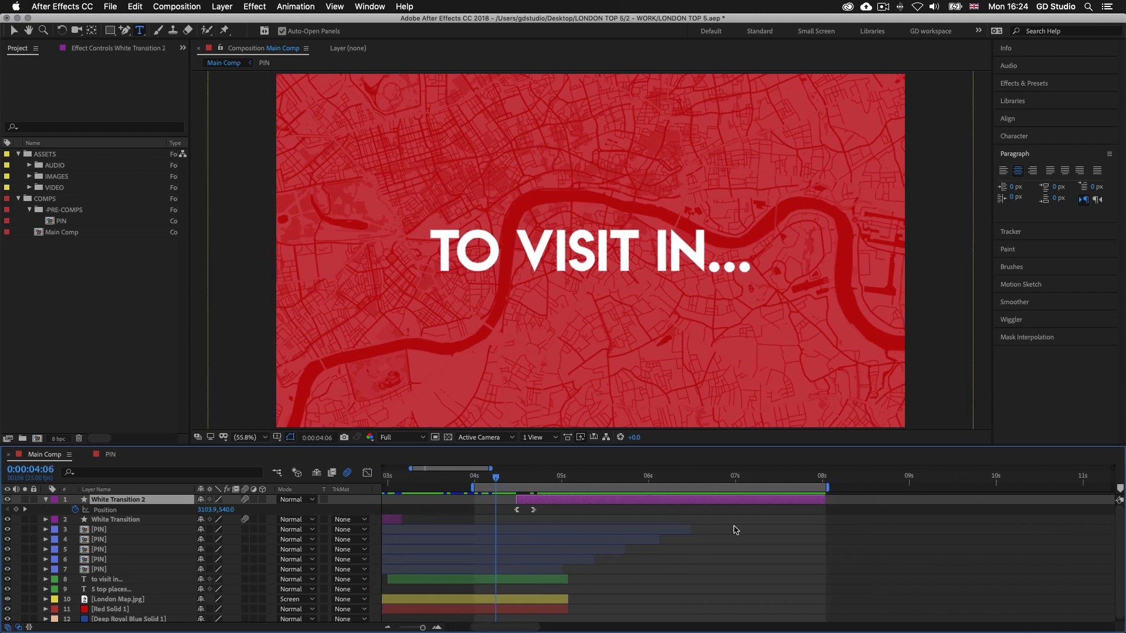
scroll(596, 526, left, 3)
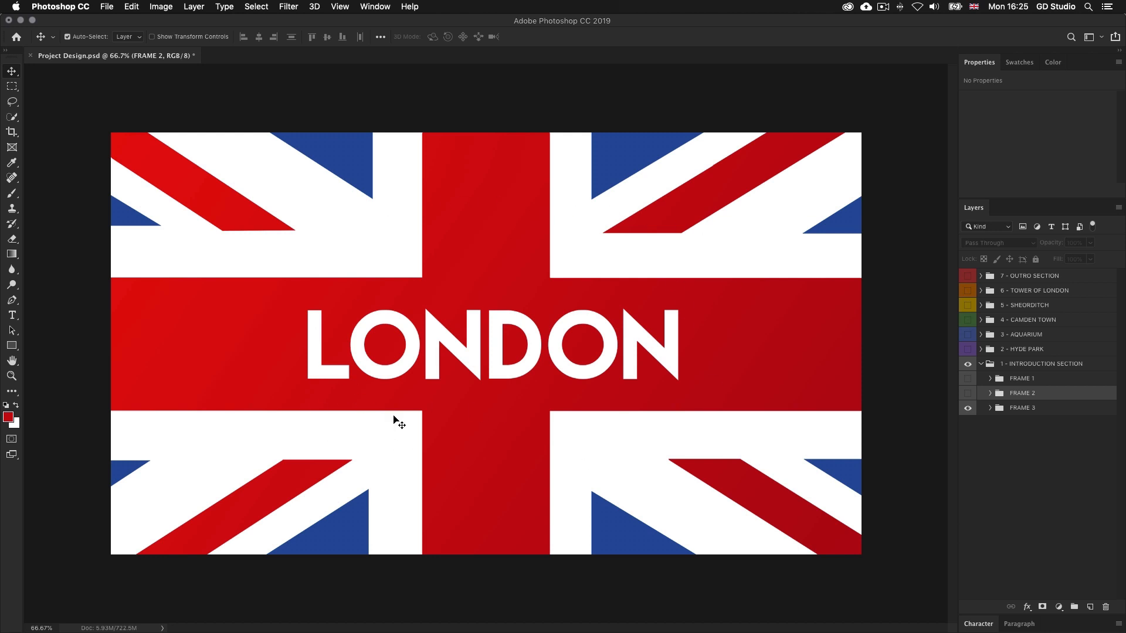
Switch to Photoshop and expand the FRAME 3 group with its RED and BLUE subgroups to examine the flag's layer structure
click(1020, 410)
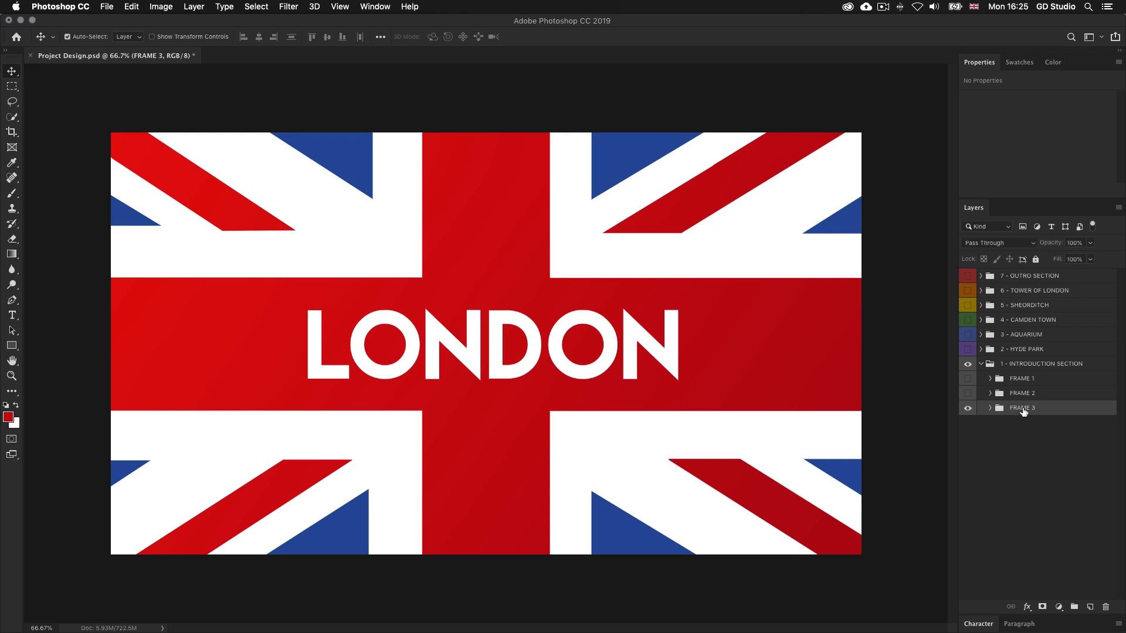
click(990, 408)
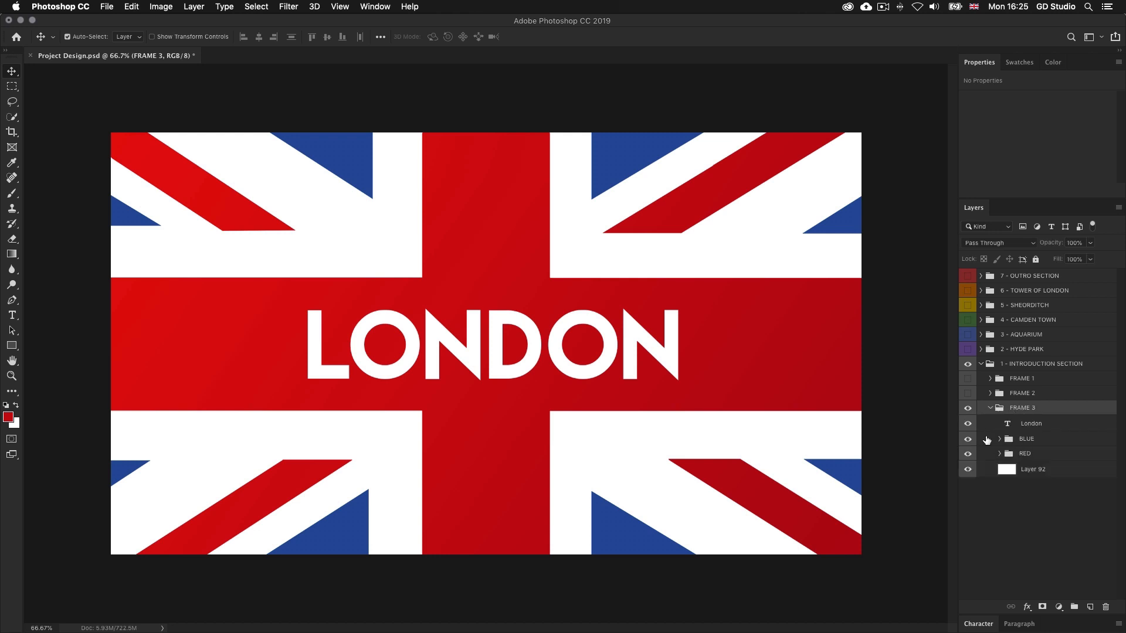
click(1000, 453)
click(1000, 439)
scroll(1037, 379, down, 3)
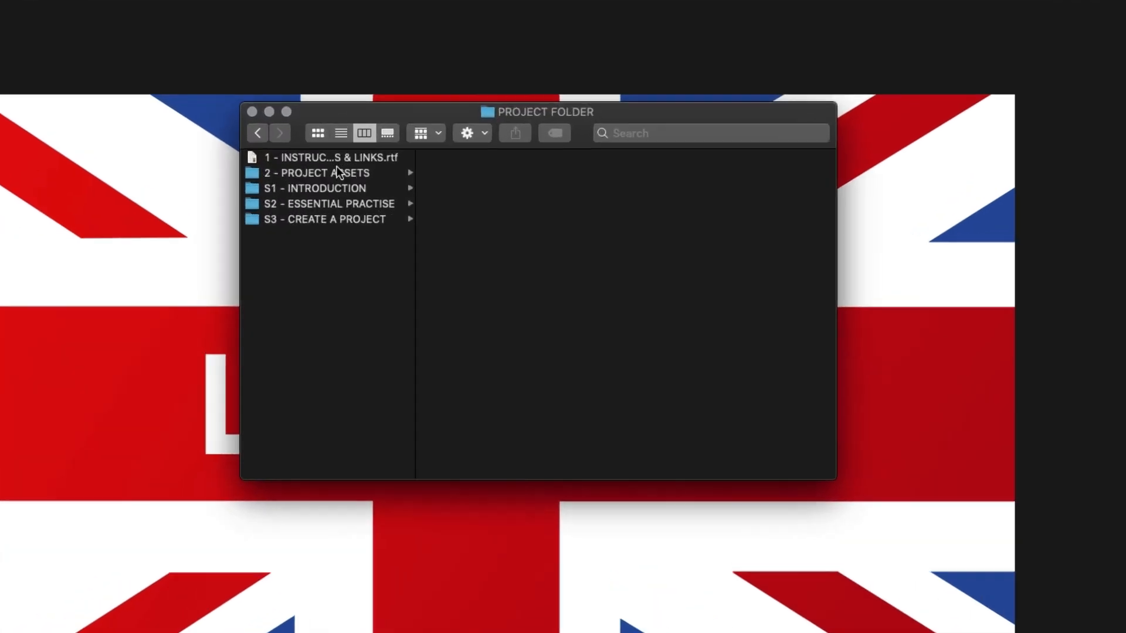
Open British Flag.psd from the PS folder inside 2 - PROJECT ASSETS > IMAGES in Photoshop
click(384, 185)
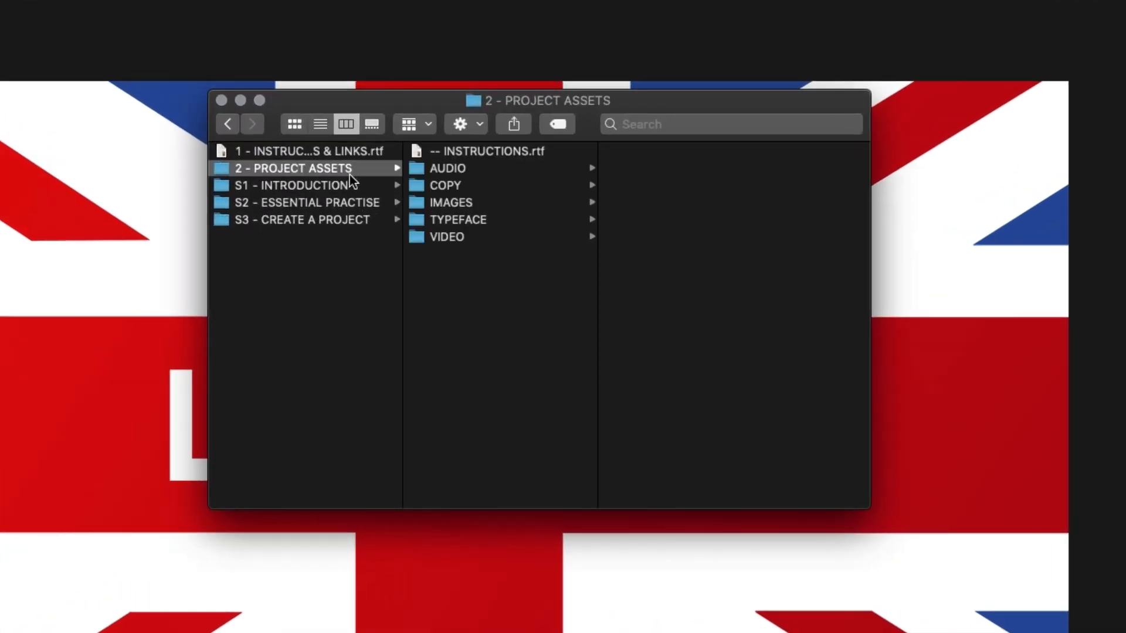
click(457, 203)
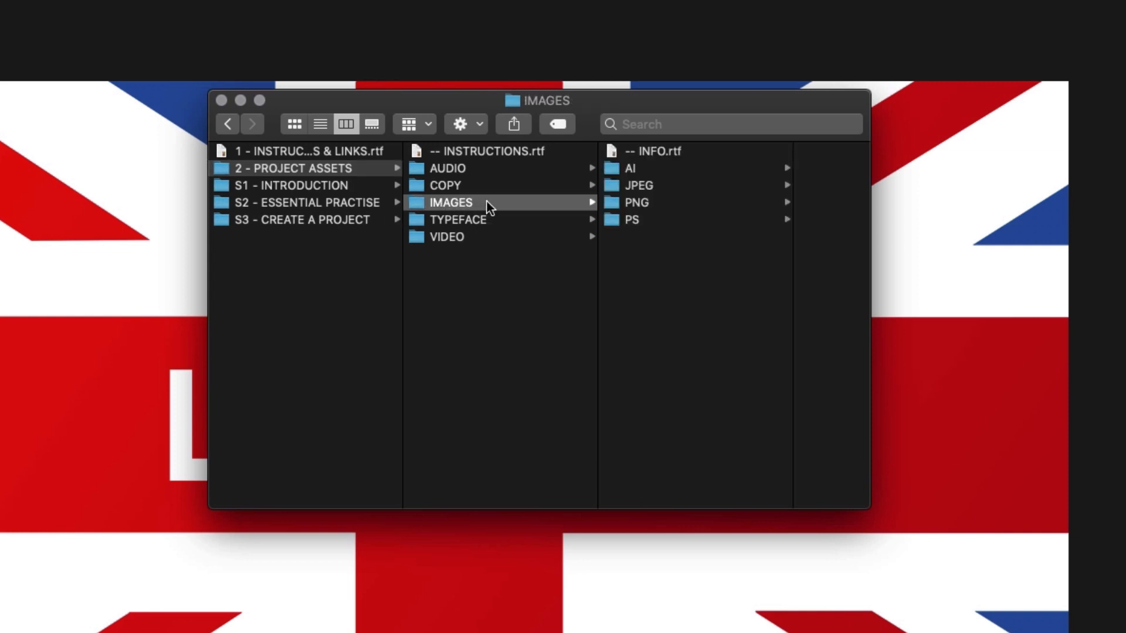
click(643, 218)
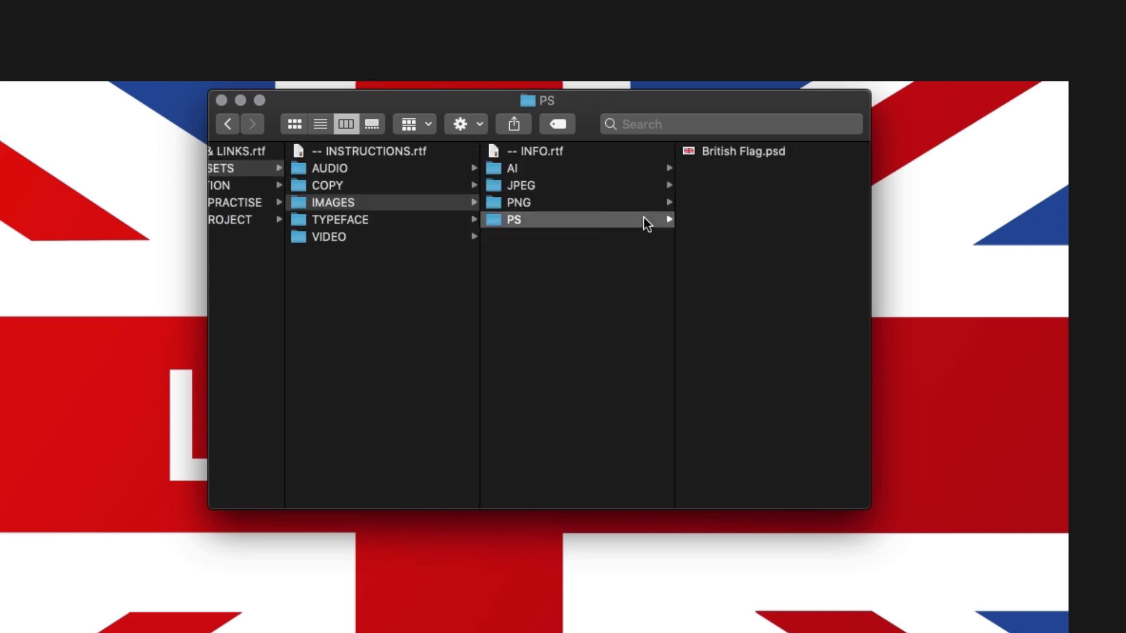
click(717, 151)
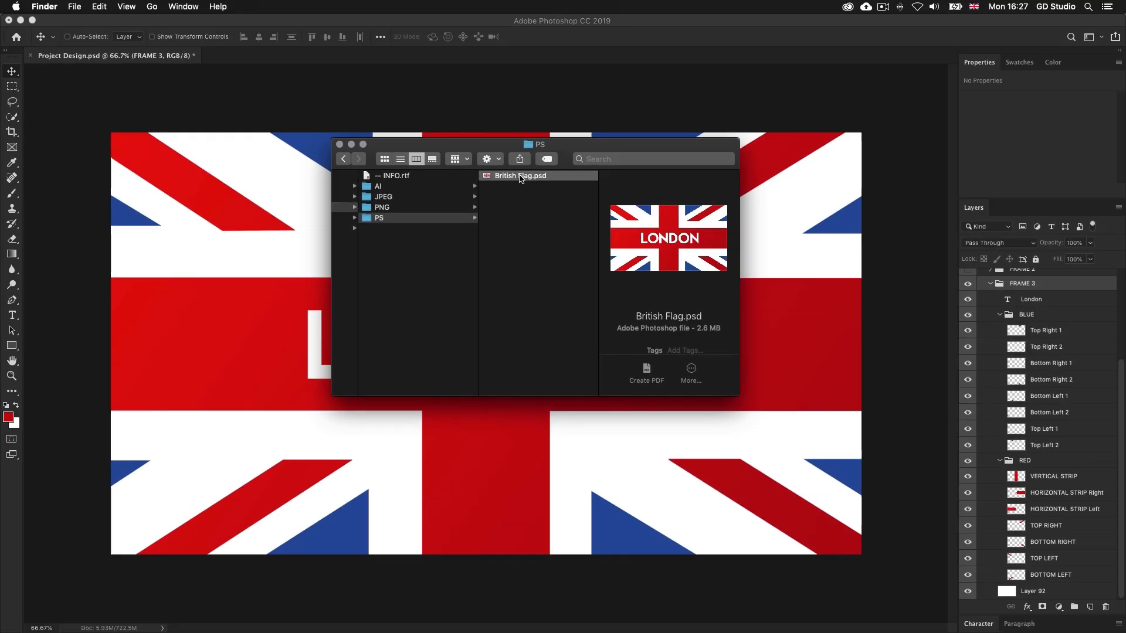
double_click(517, 176)
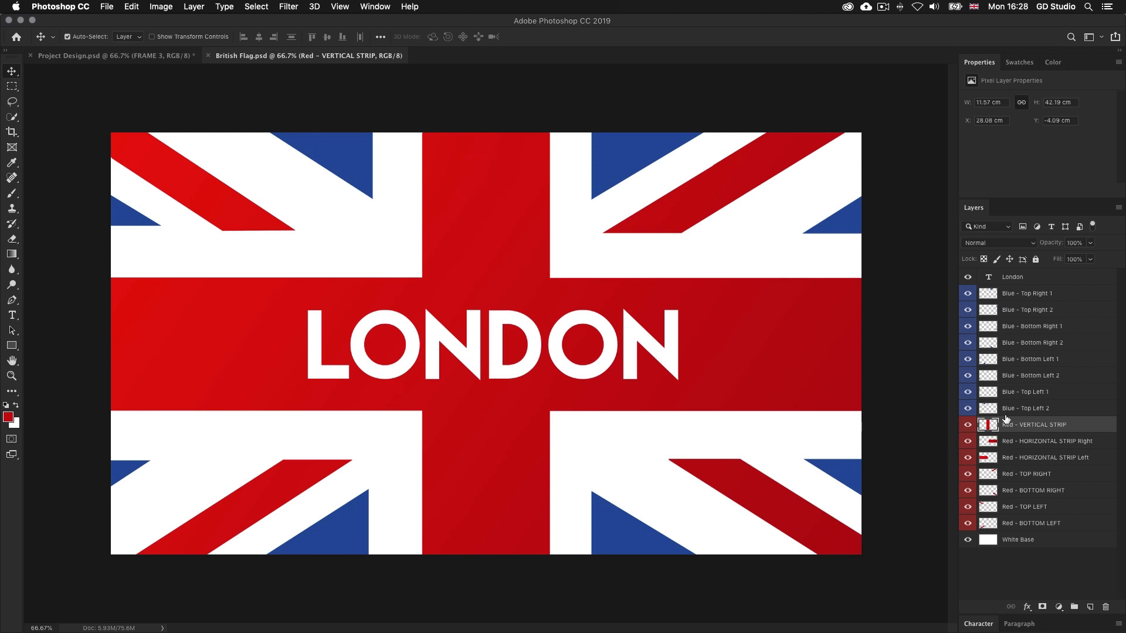
Hide all eight Blue layers and the London text layer in British Flag.psd
click(1047, 300)
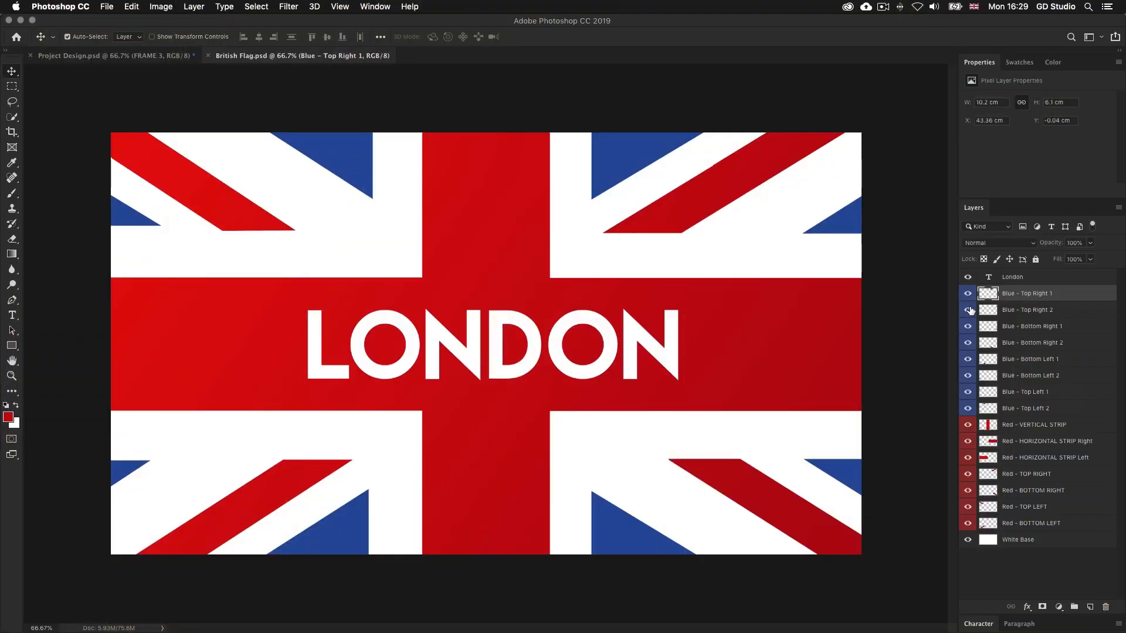
drag(967, 407, 966, 410)
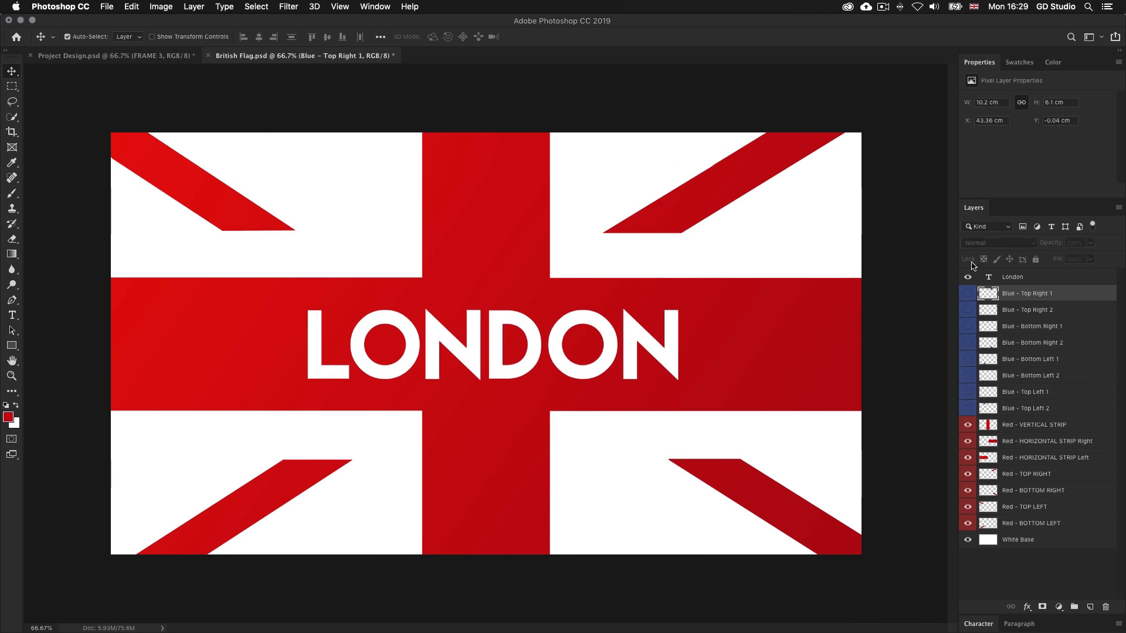
click(966, 278)
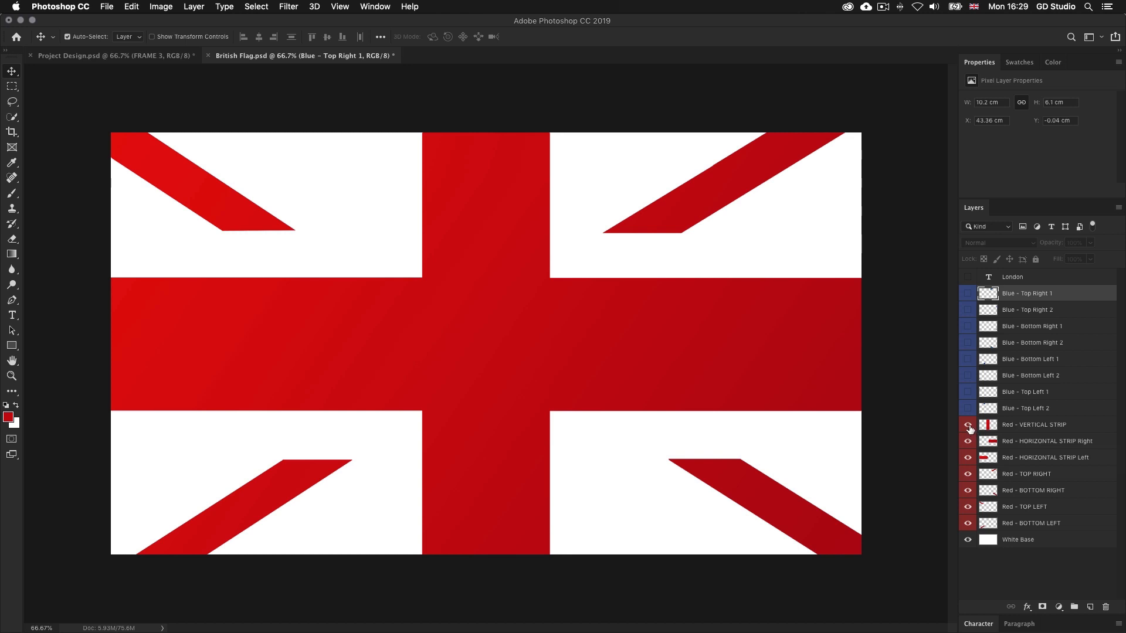
Move the Red - VERTICAL STRIP layer straight down by about 6 cm
click(1025, 428)
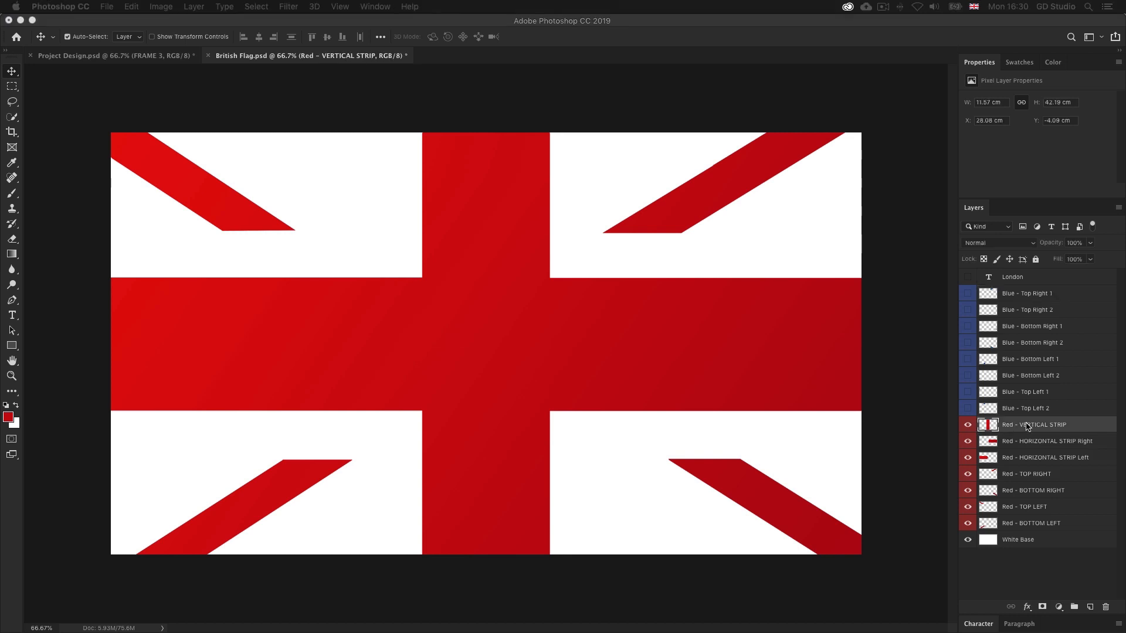
drag(487, 184, 485, 253)
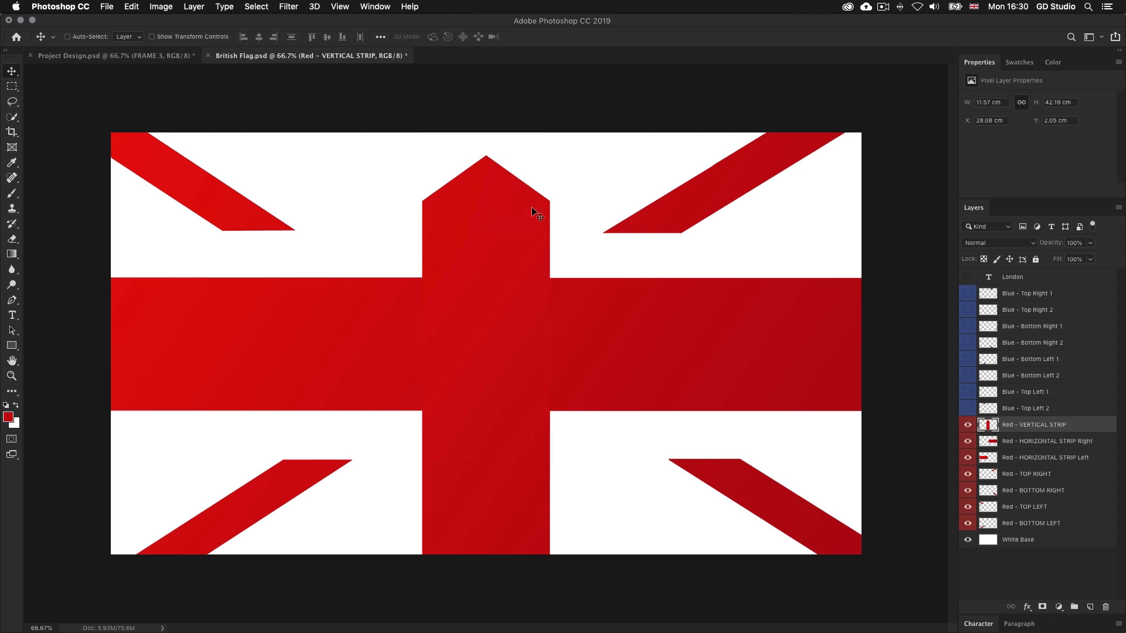
Return the Red - VERTICAL STRIP layer to Y 0 cm and hide it, and try shifting the right and left horizontal strips
mouse_move(495, 247)
mouse_down()
mouse_move(497, 181)
mouse_move(501, 227)
mouse_up()
click(968, 425)
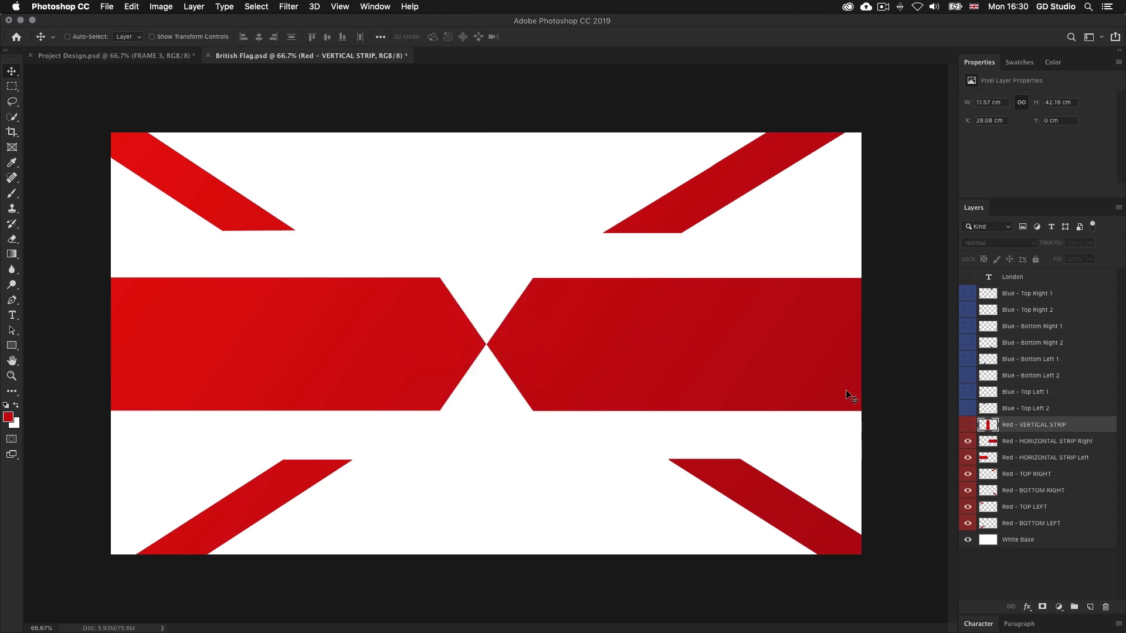
click(1019, 444)
mouse_move(598, 346)
mouse_down()
mouse_move(637, 341)
mouse_move(592, 340)
mouse_up()
click(1033, 457)
drag(517, 322, 547, 317)
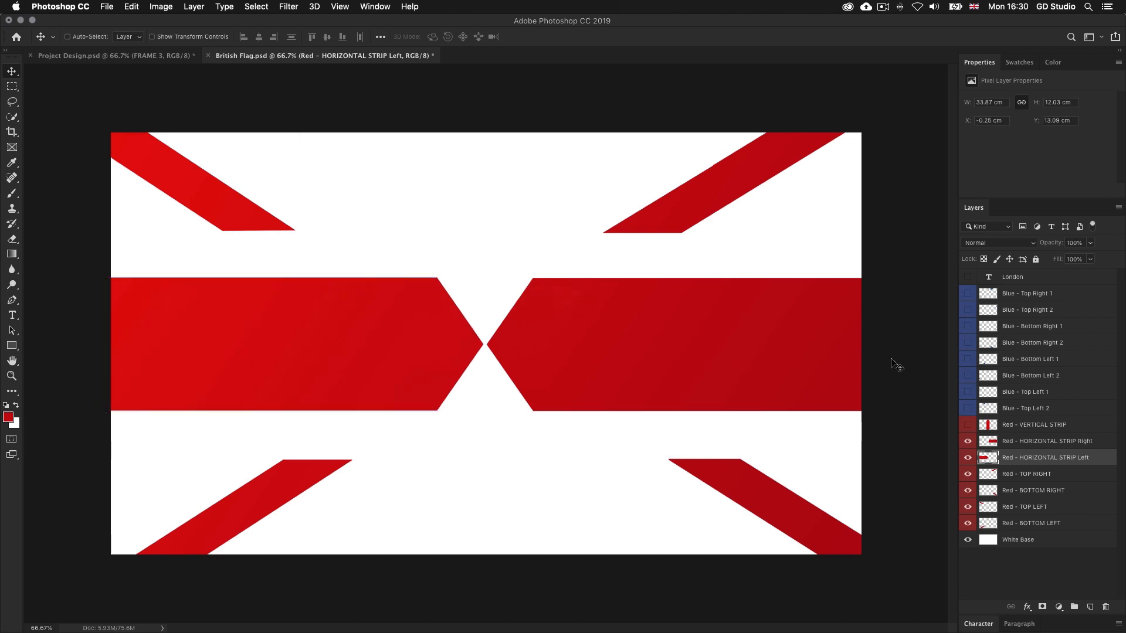
Show the Red - VERTICAL STRIP and all eight Blue layers again, and raise the vertical strip by about 4 cm
click(968, 425)
click(968, 410)
drag(968, 396, 969, 295)
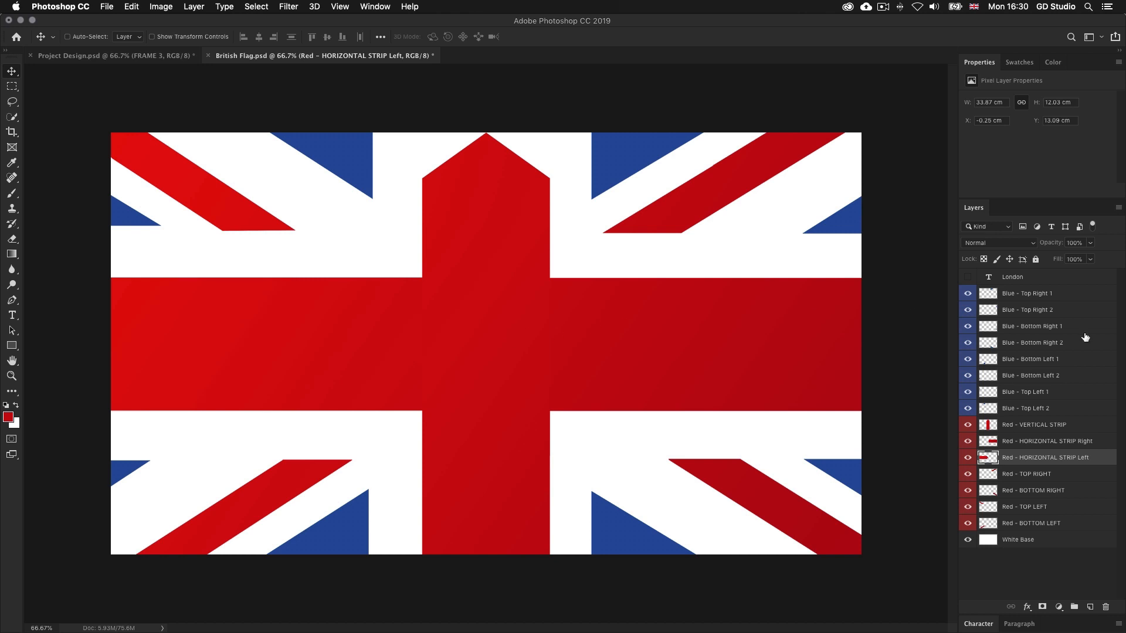
click(1038, 424)
drag(510, 306, 506, 258)
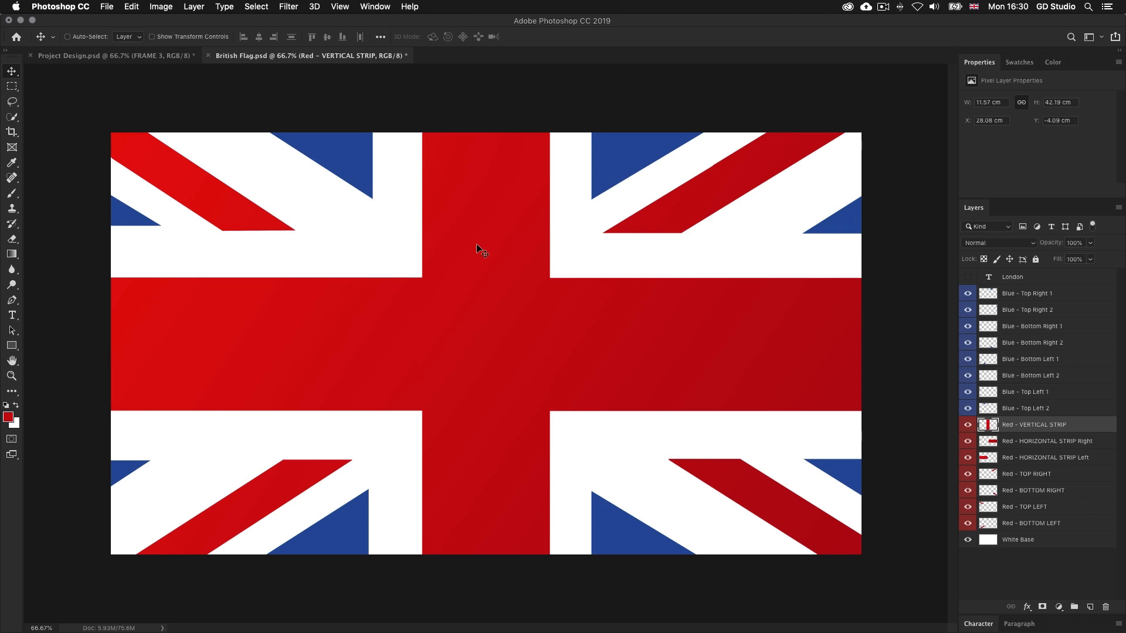
Close British Flag.psd without saving its changes and switch to After Effects with the project folder in Finder
click(209, 55)
click(529, 219)
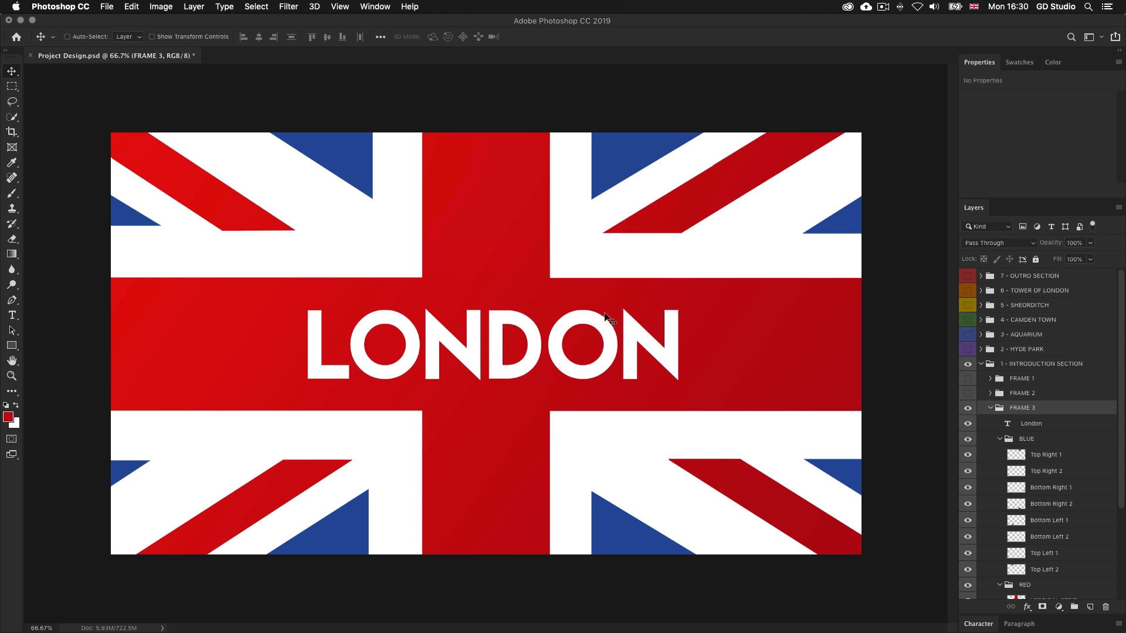
key(super)
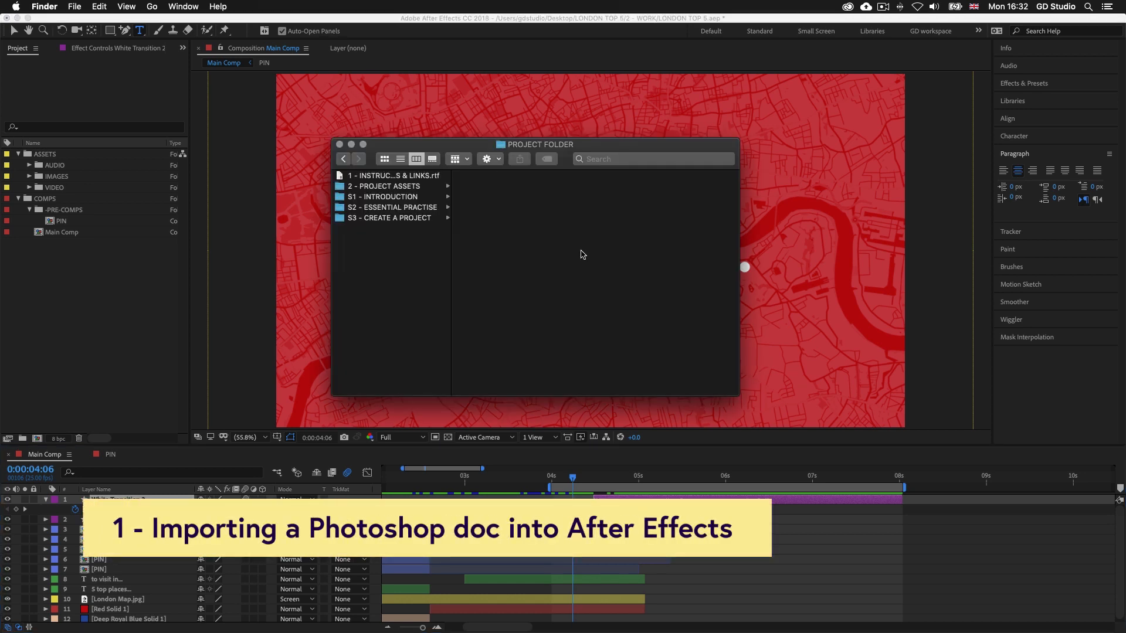
Bring British Flag.psd from 2 - PROJECT ASSETS > IMAGES > PS into the After Effects project
click(402, 187)
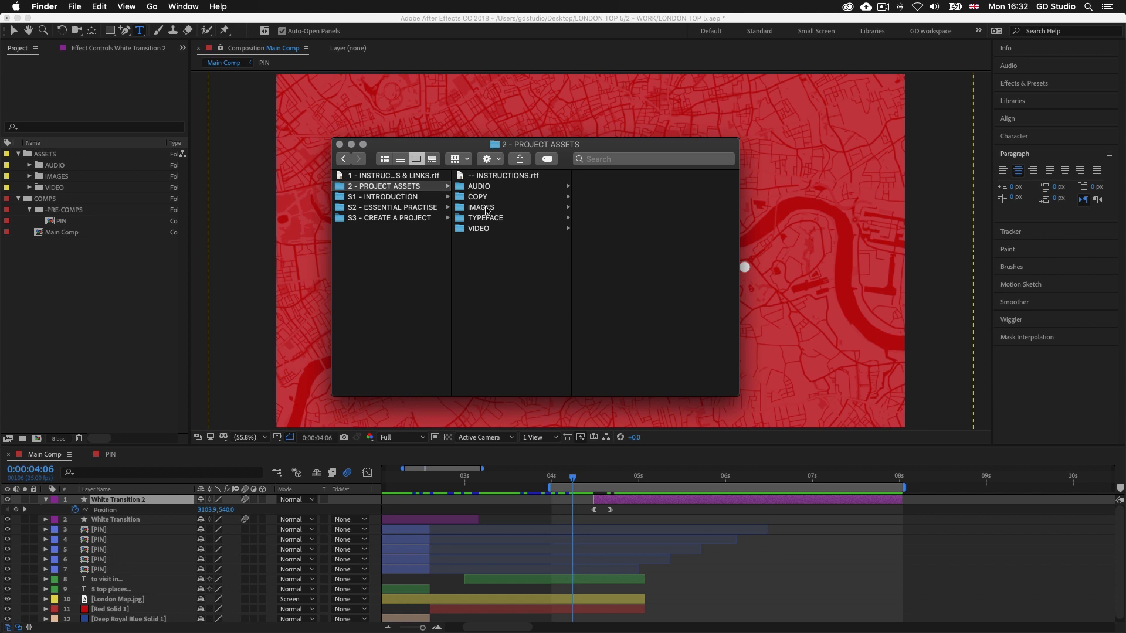
click(485, 208)
click(596, 219)
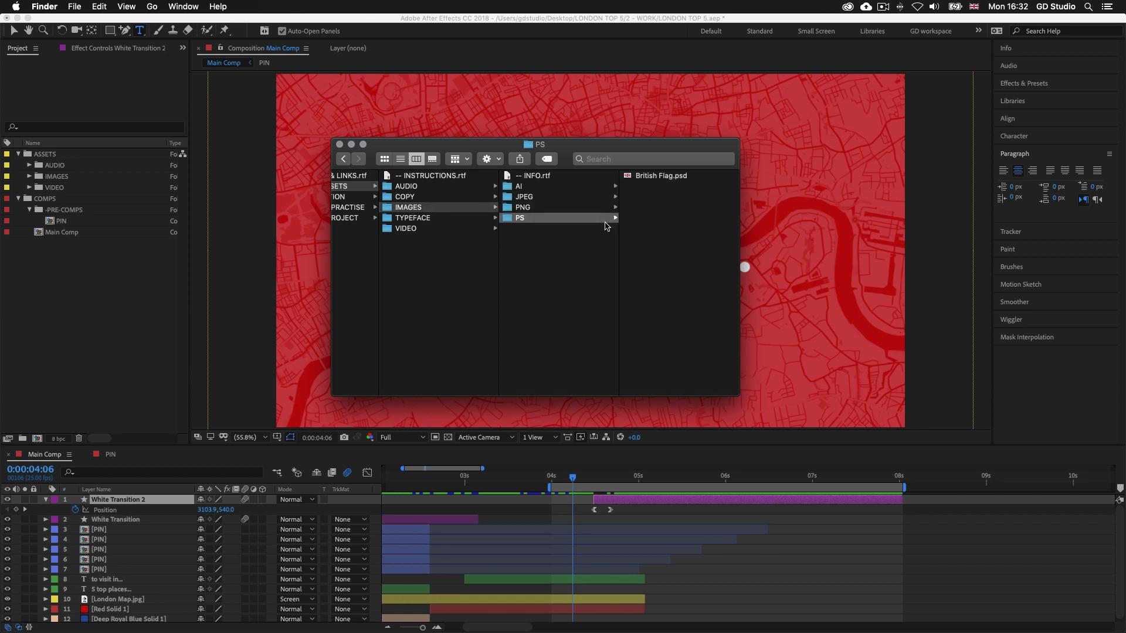
click(653, 178)
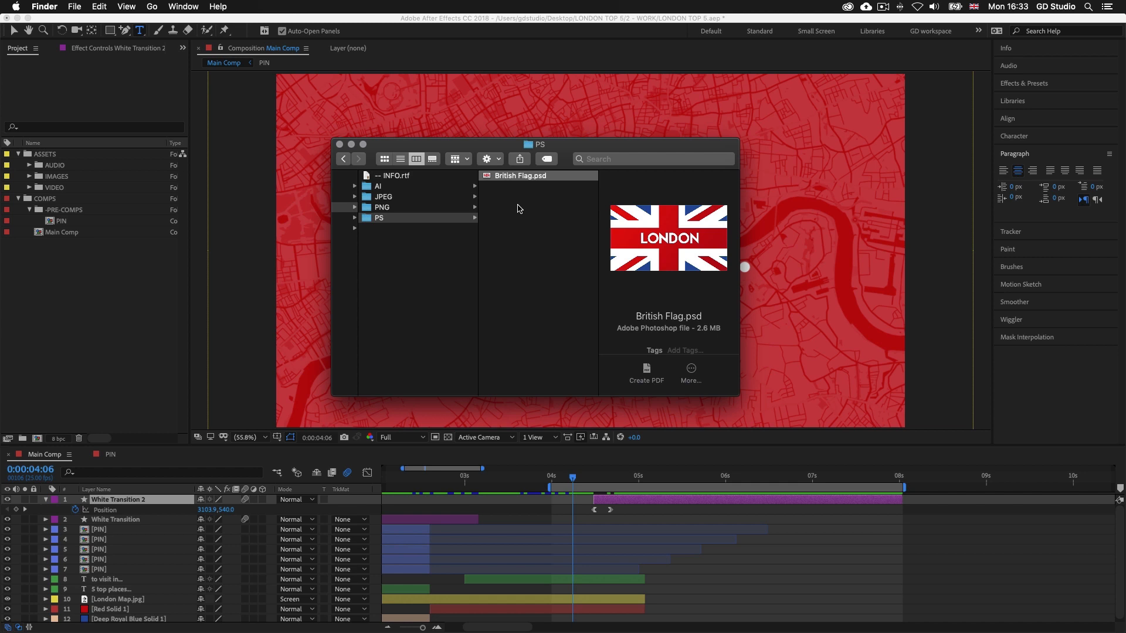
drag(508, 179, 52, 311)
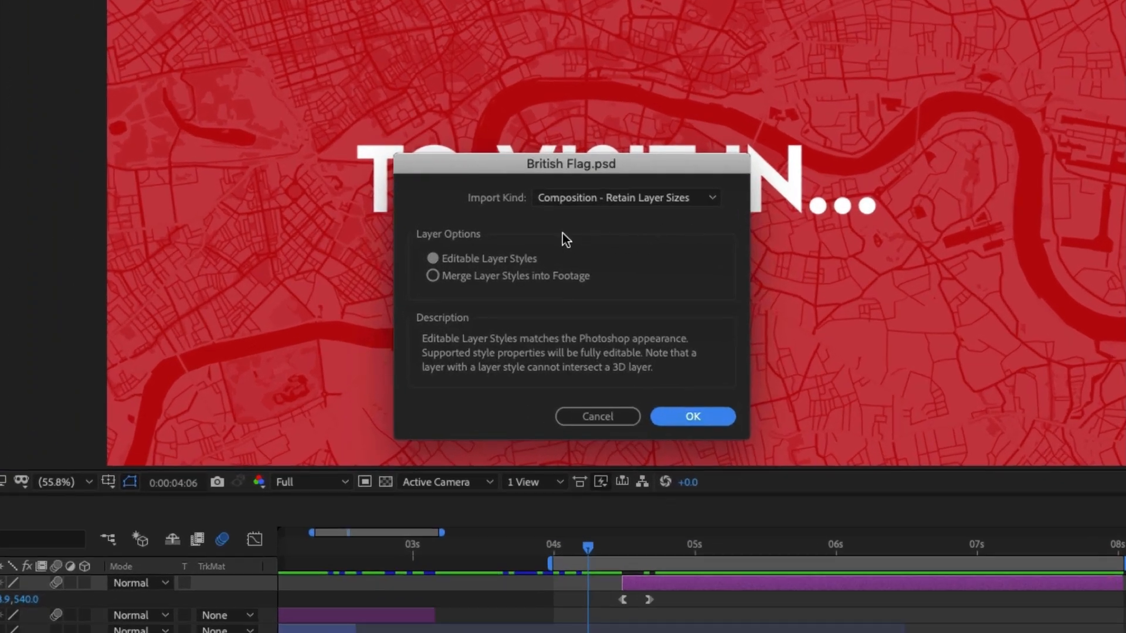
Import British Flag.psd as Composition - Retain Layer Sizes with Editable Layer Styles
drag(612, 159, 604, 98)
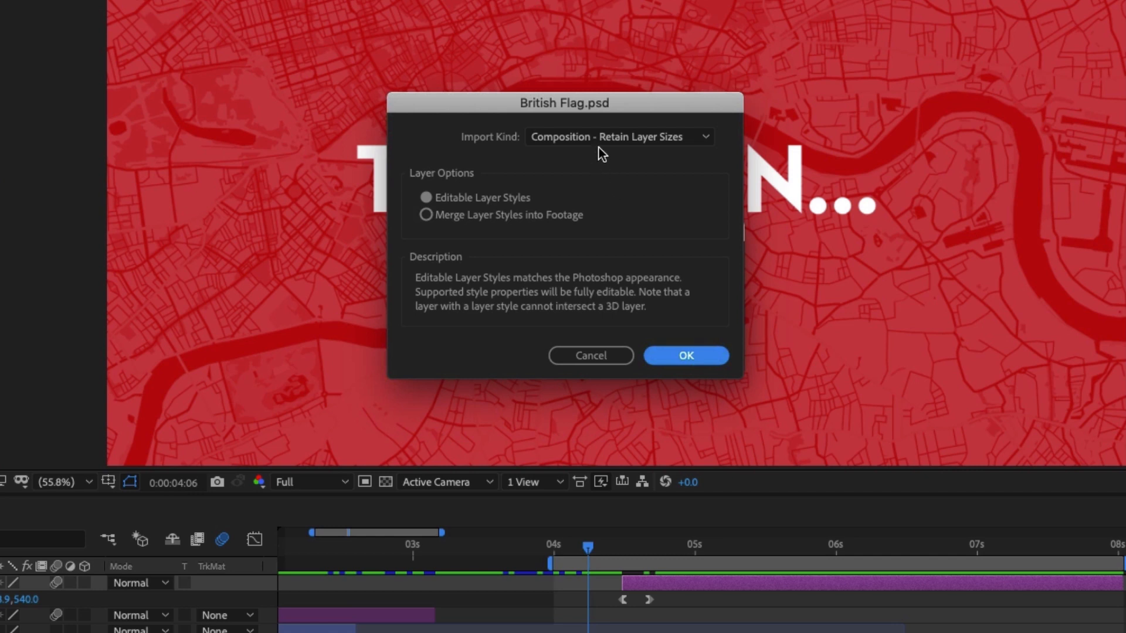
click(615, 136)
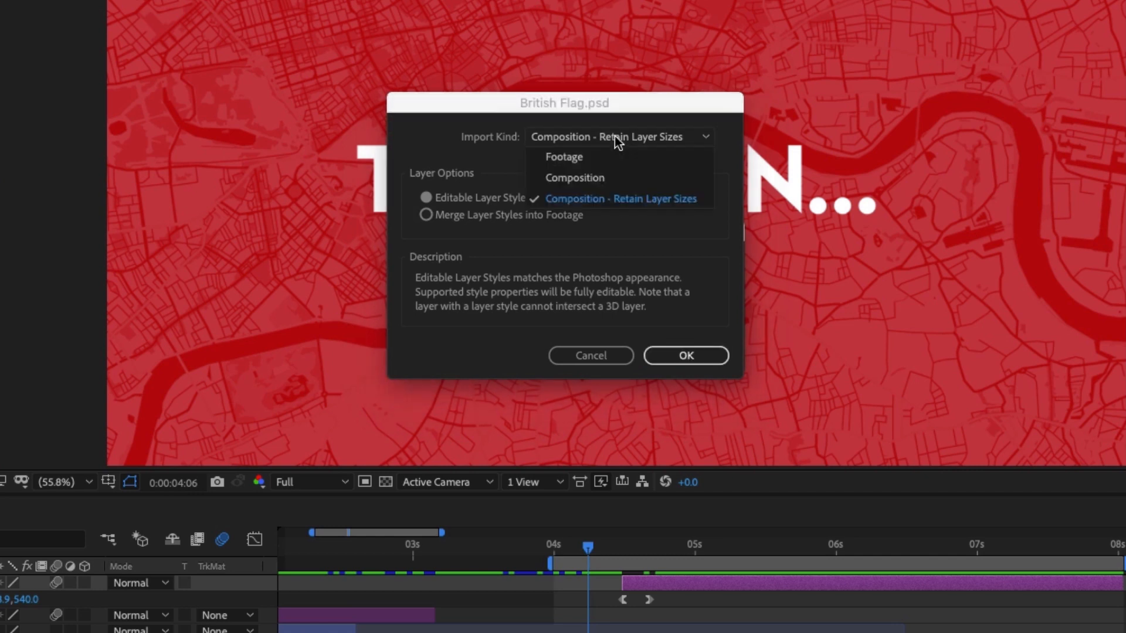
click(617, 201)
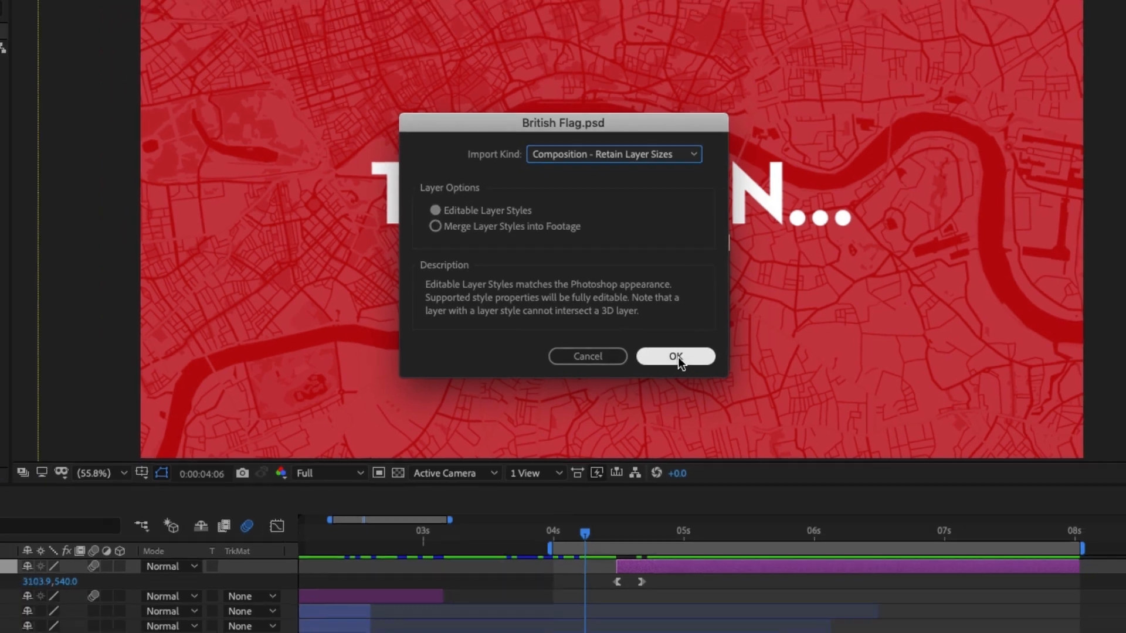
click(688, 356)
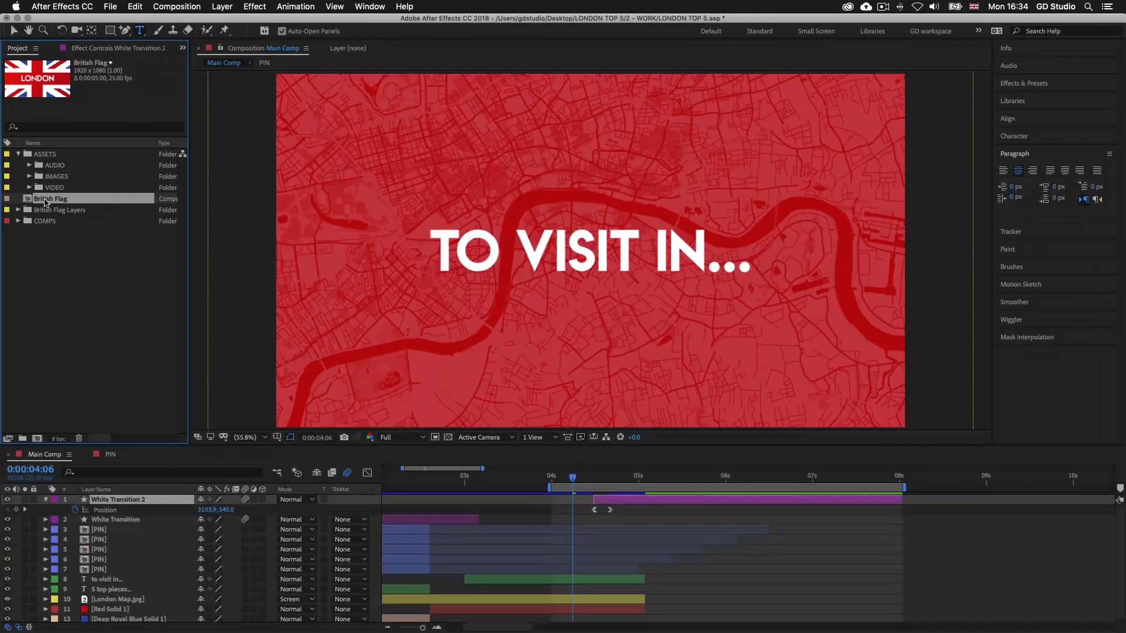
Open the British Flag composition to examine its layers, and close the British Flag and PIN compositions
double_click(74, 332)
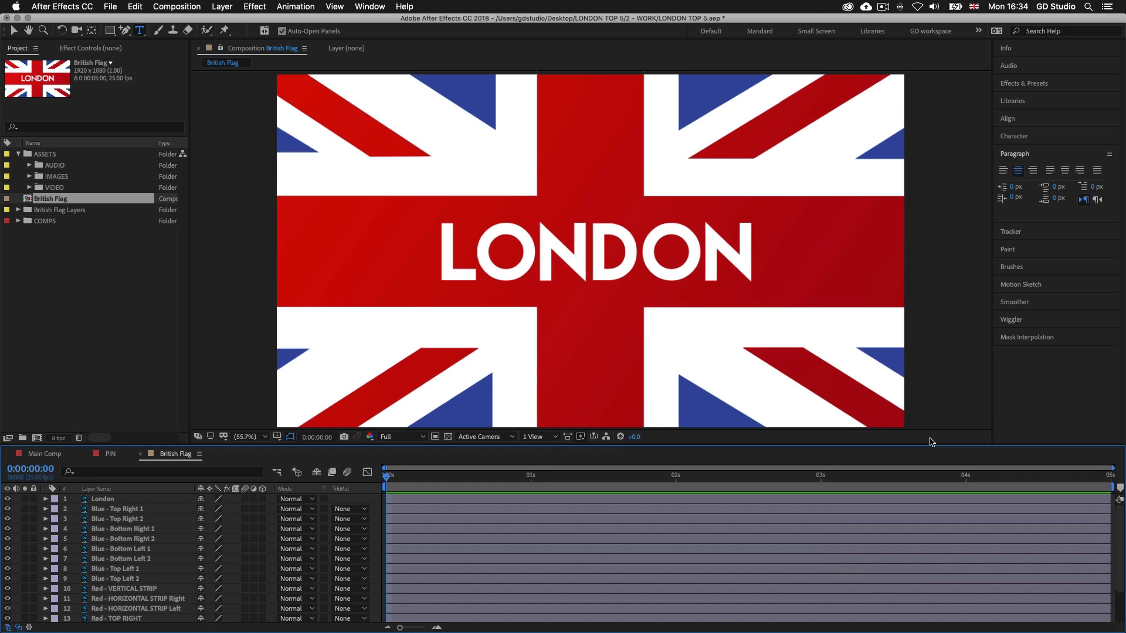
drag(934, 446, 931, 389)
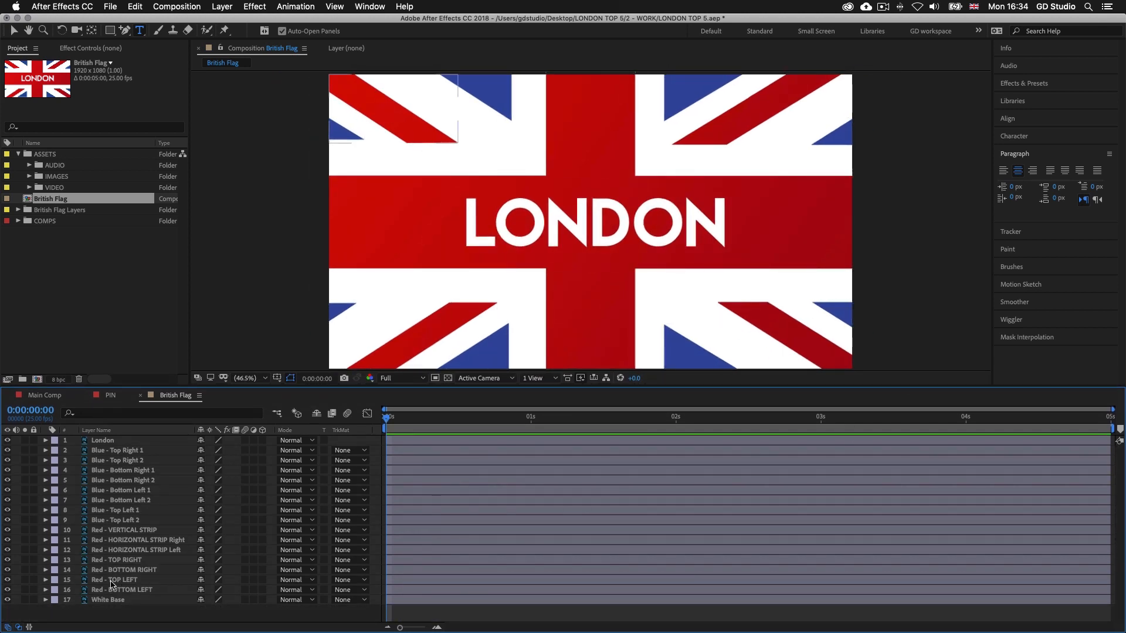
click(141, 399)
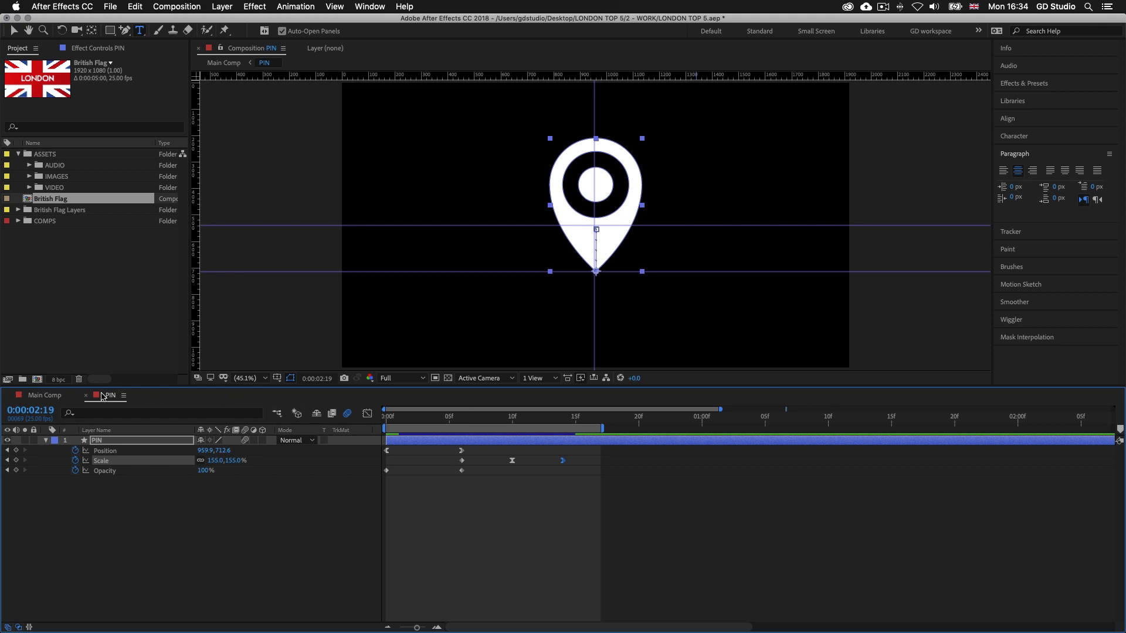
click(85, 397)
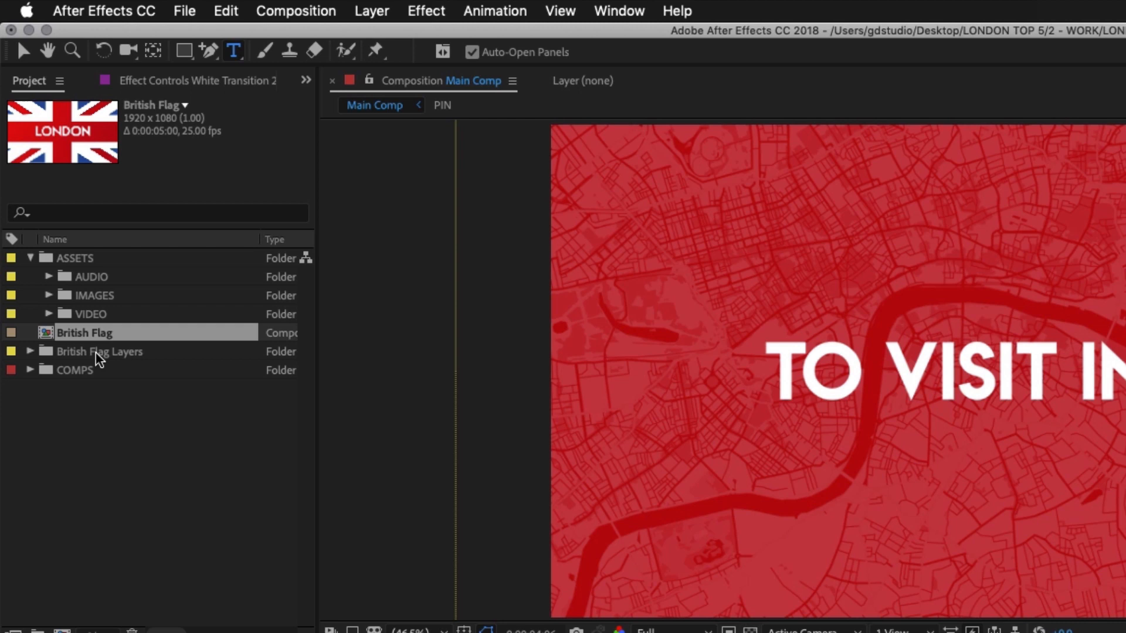
Expand the British Flag Layers folder and look through its imported Photoshop layers
click(97, 354)
click(30, 351)
scroll(176, 439, down, 1)
scroll(173, 434, up, 4)
scroll(170, 431, down, 4)
scroll(170, 431, up, 1)
scroll(170, 431, down, 1)
scroll(170, 431, up, 1)
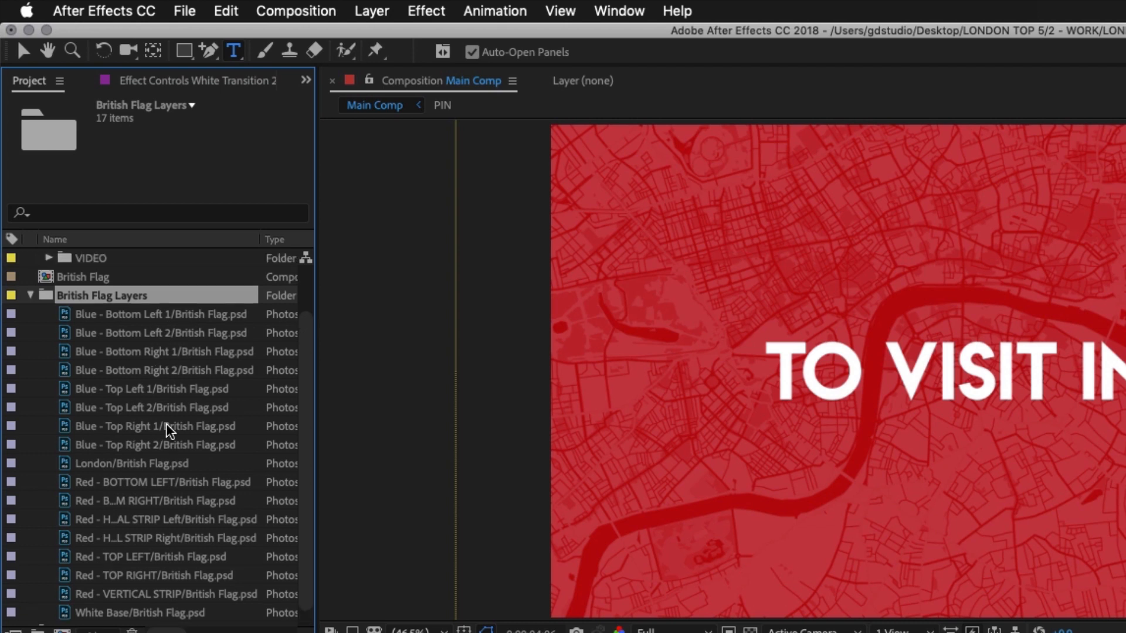
Give all items in the British Flag Layers folder the Yellow label colour and collapse the folder
scroll(170, 434, down, 1)
shift+click(124, 594)
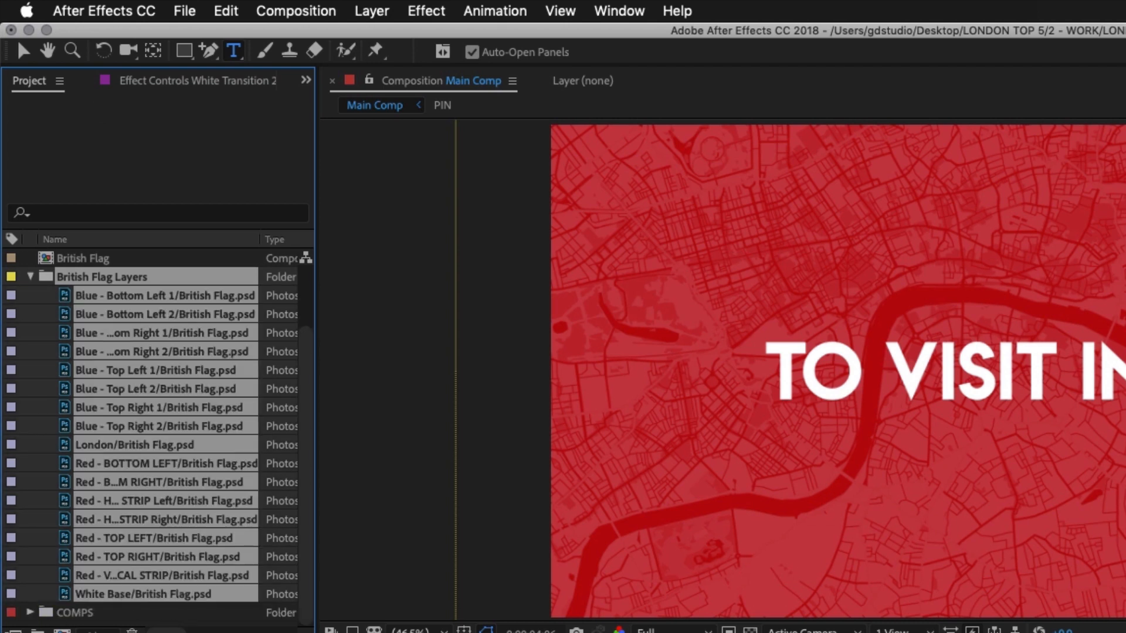
click(11, 295)
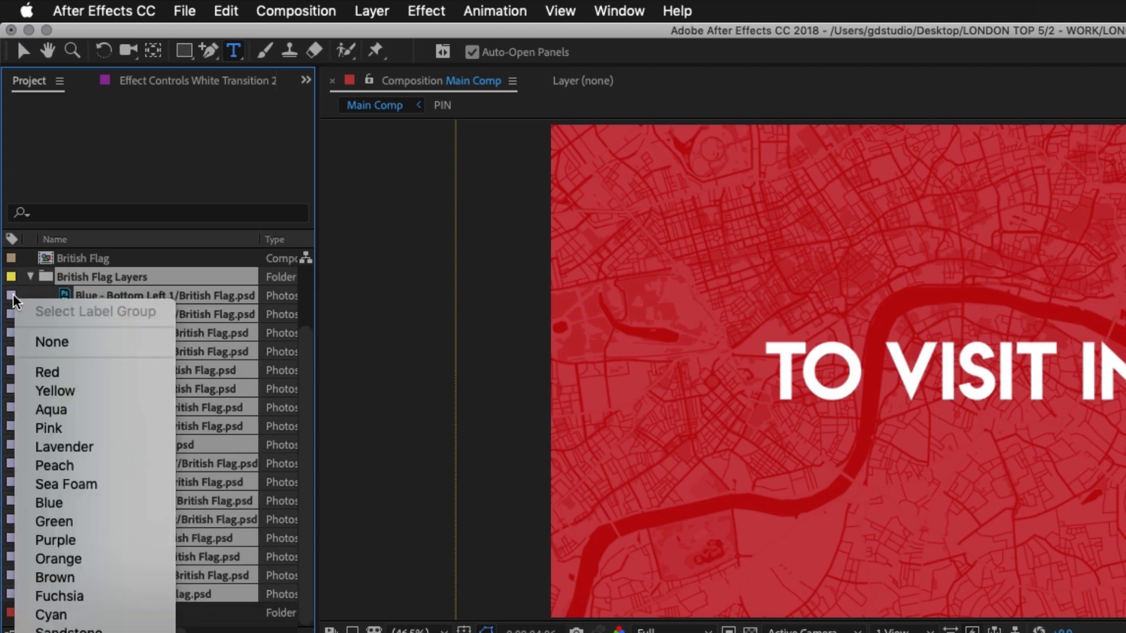
click(52, 390)
click(30, 277)
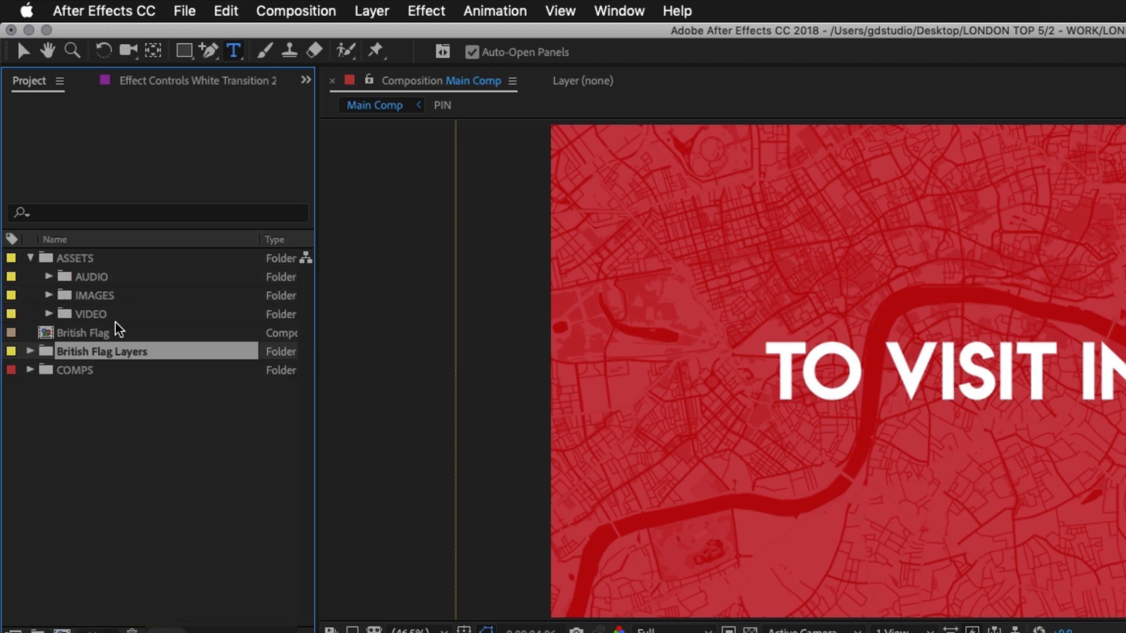
Move the British Flag Layers folder into ASSETS > IMAGES > PS COMPS and collapse the IMAGES folder
drag(68, 351, 75, 260)
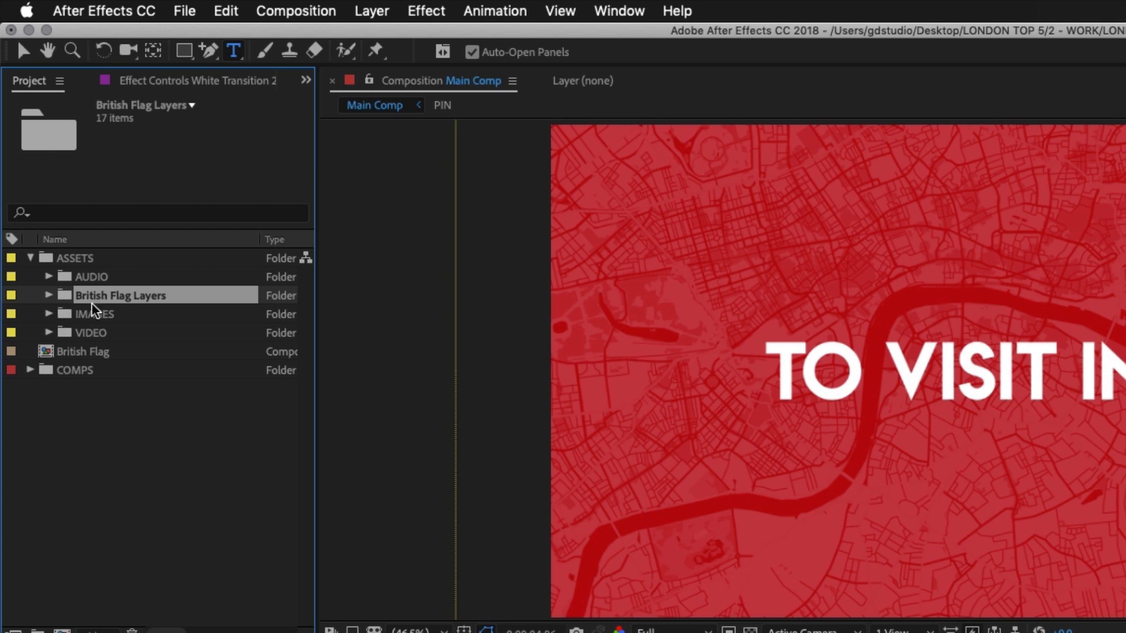
click(49, 313)
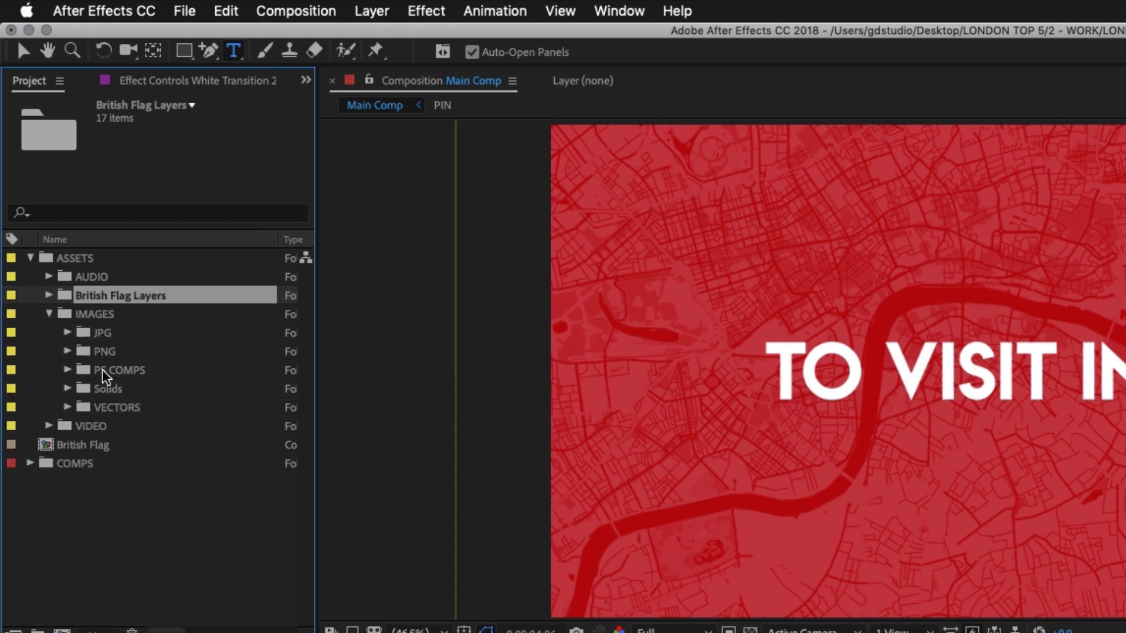
drag(113, 297, 111, 382)
click(106, 353)
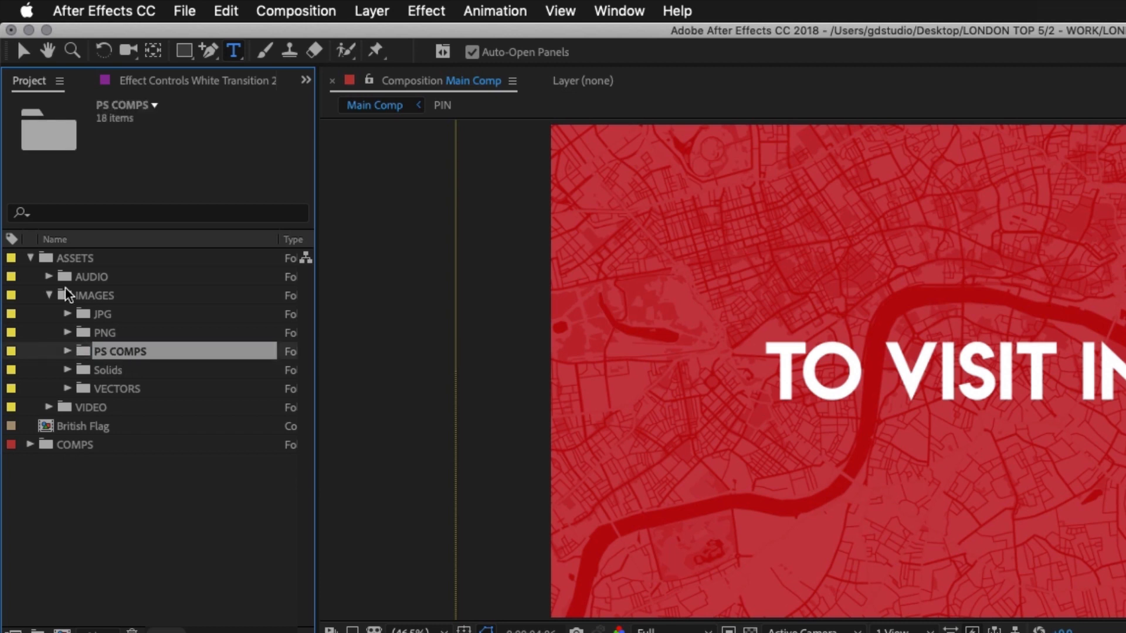
click(49, 295)
Move the British Flag composition into COMPS > -PRE-COMPS and set its label colour to Red
click(78, 334)
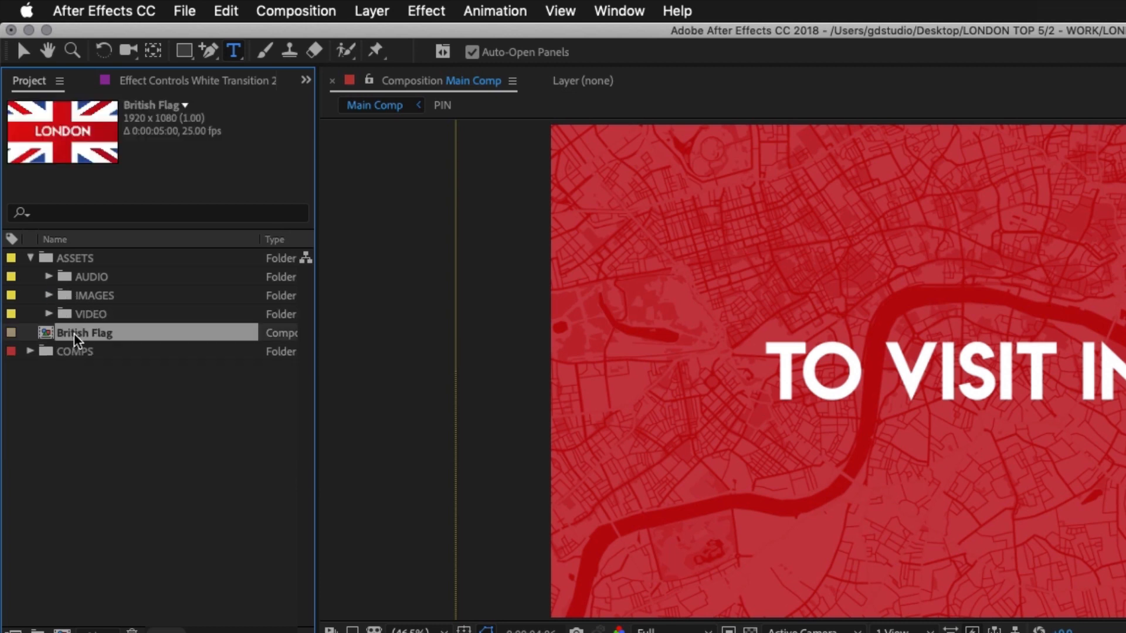
click(30, 351)
drag(85, 334, 85, 372)
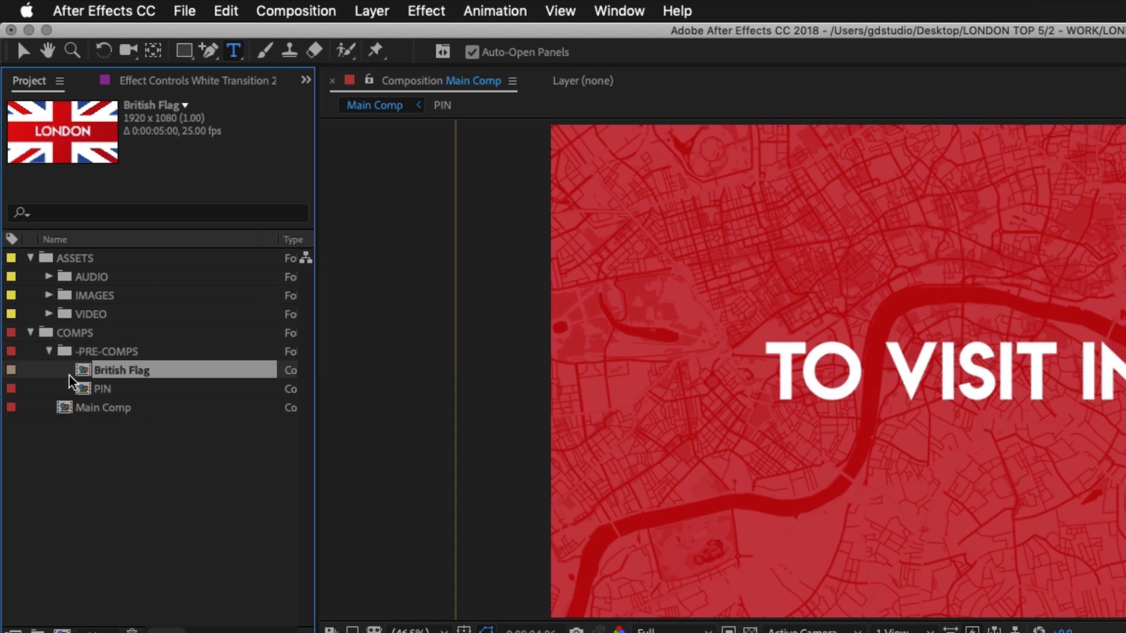
click(11, 370)
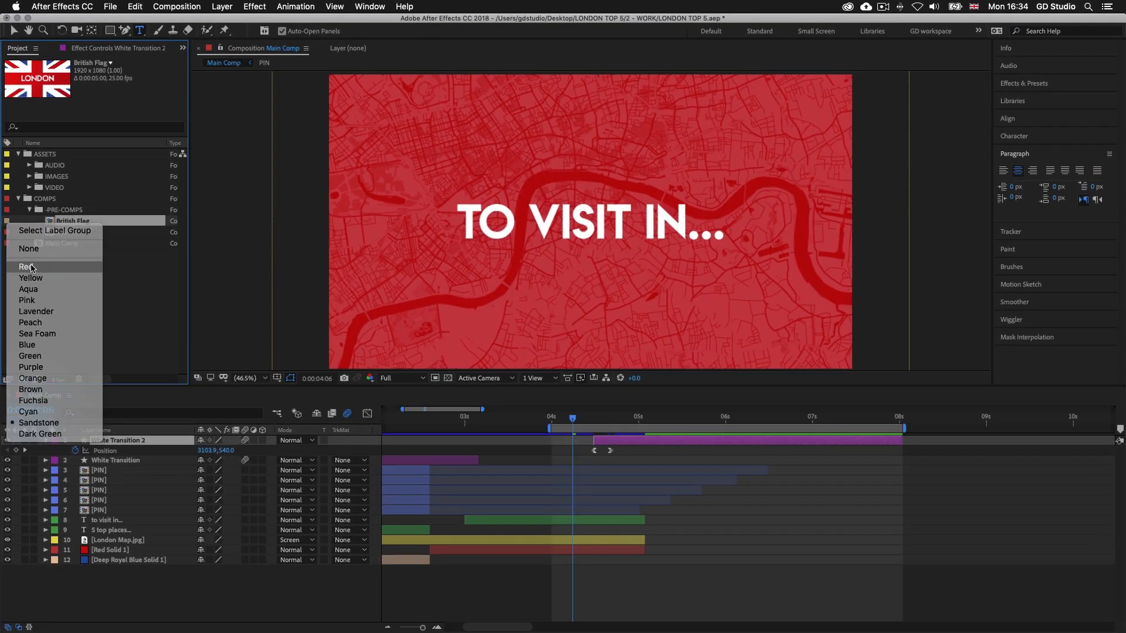
click(36, 341)
click(140, 374)
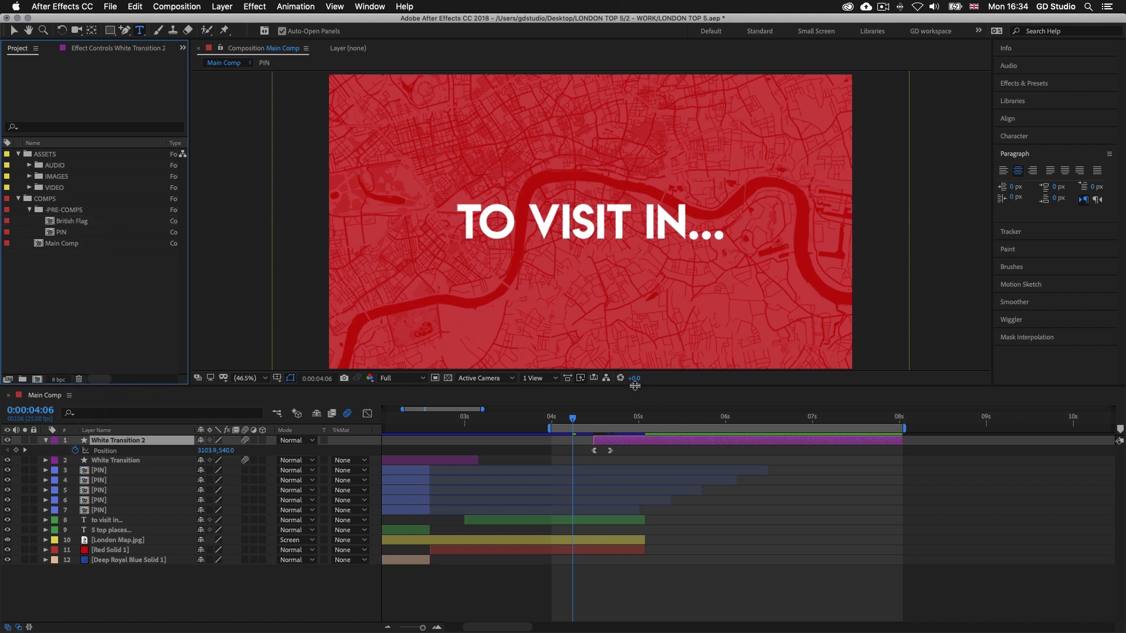
Add the British Flag composition to Main Comp as the top layer above White Transition 2
drag(636, 385, 638, 442)
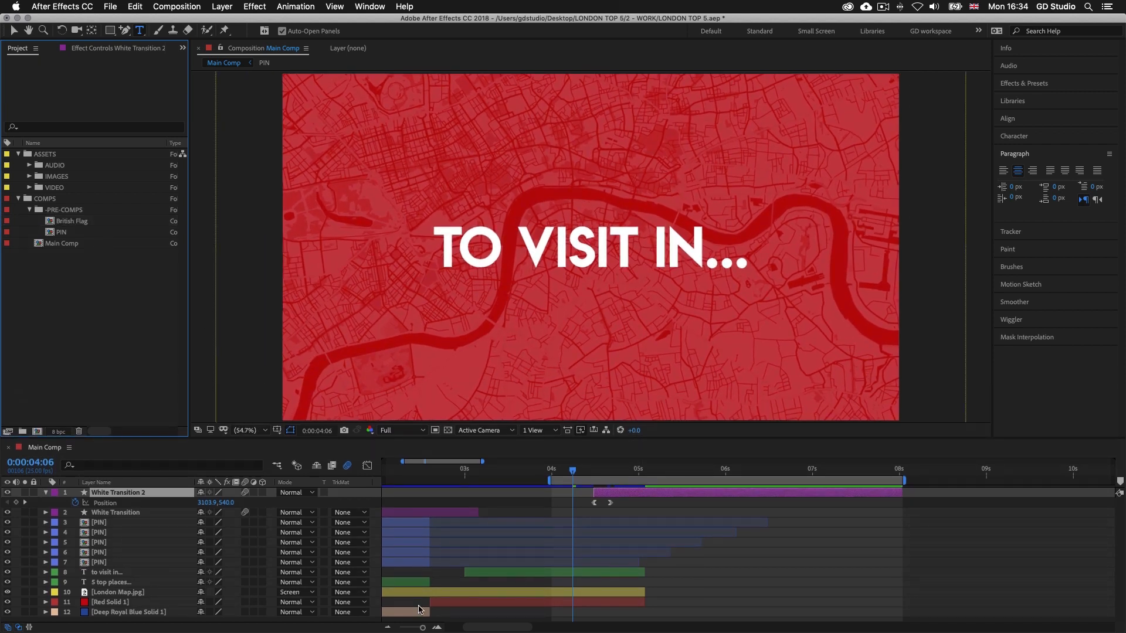
drag(423, 628, 421, 627)
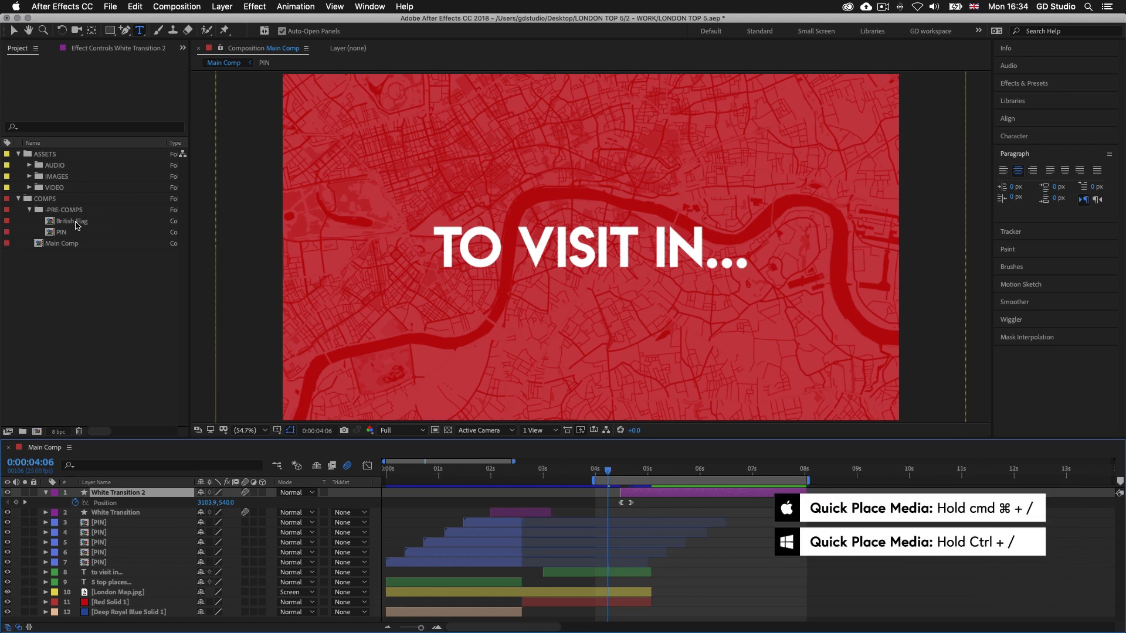
click(79, 223)
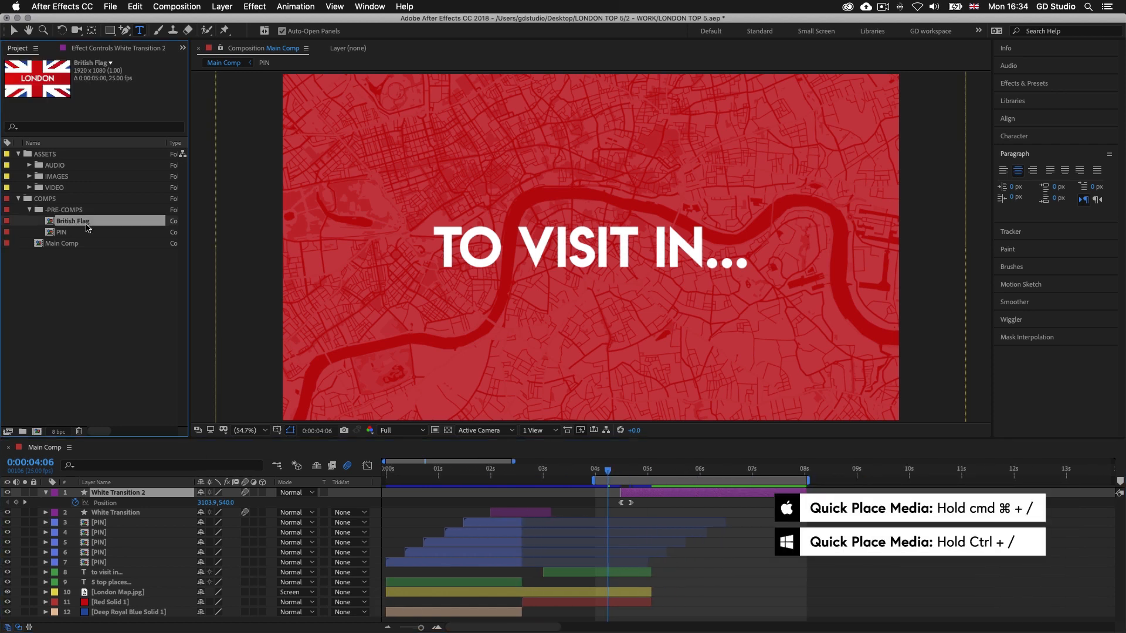
key(super+slash)
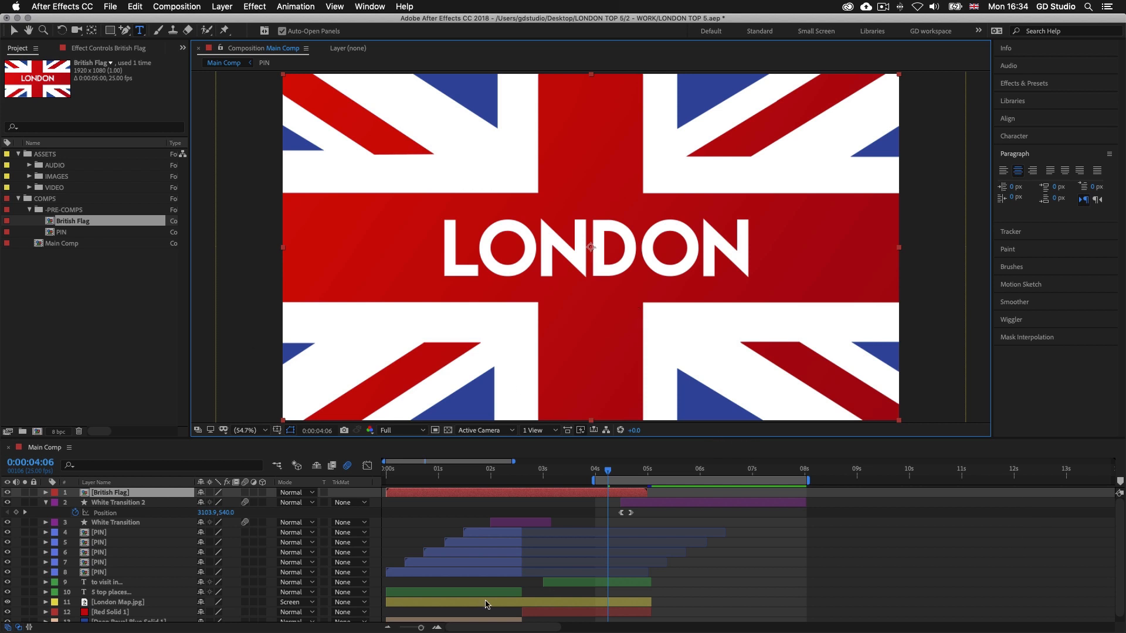
Set the current time to 0:00:05:00 and shift the British Flag layer so it starts there
drag(421, 629, 422, 628)
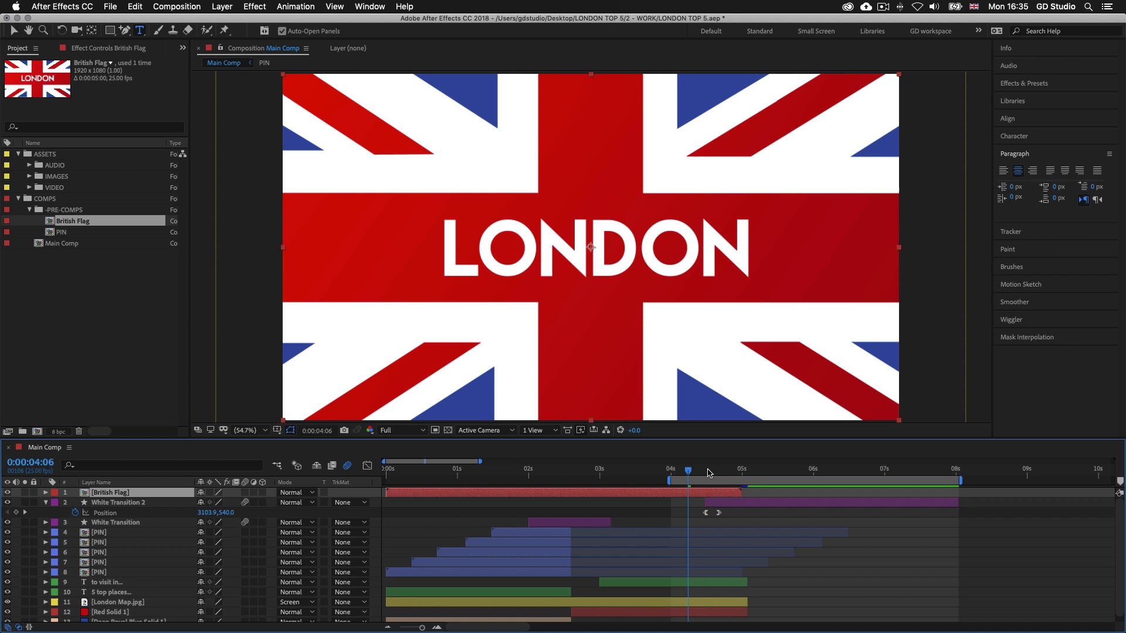
drag(689, 474, 743, 474)
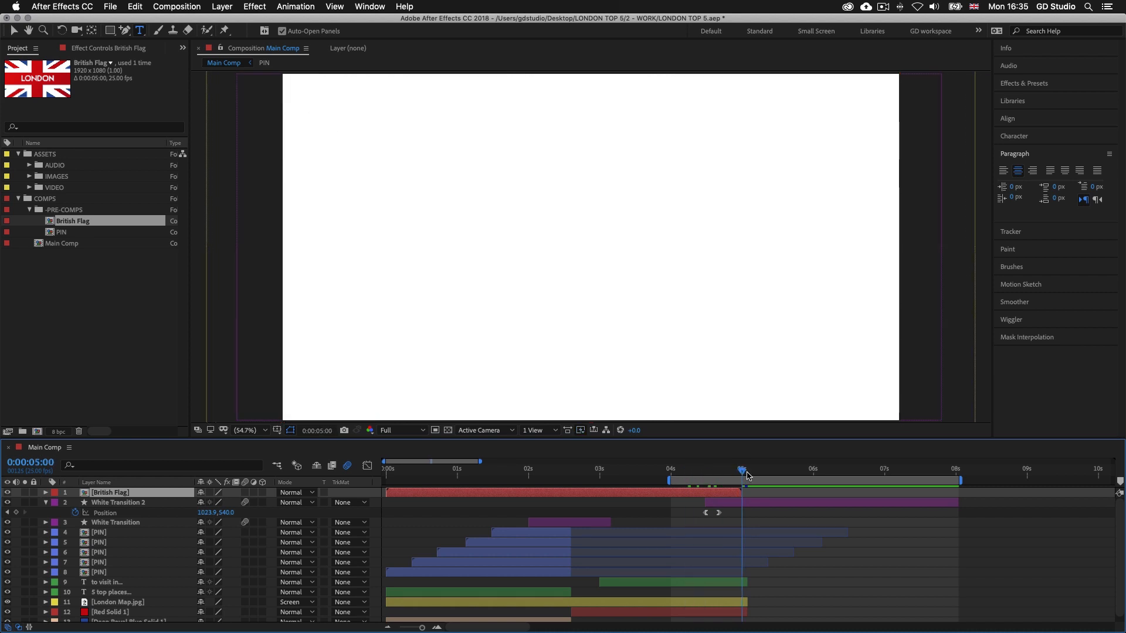
drag(395, 497, 751, 499)
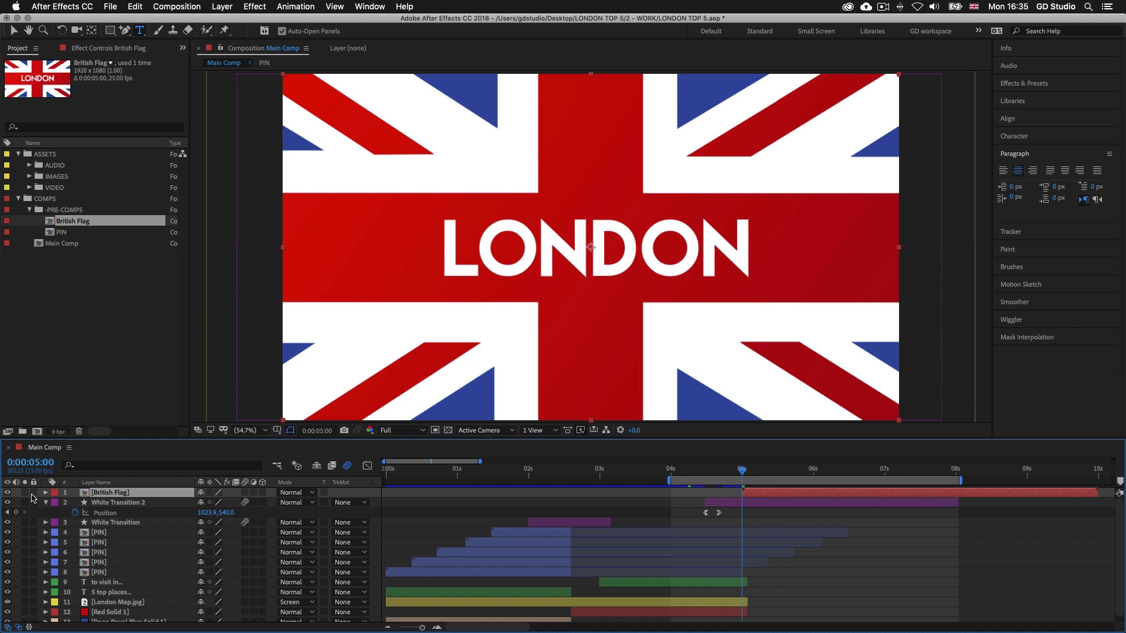
Set the British Flag layer's label colour to Blue in Main Comp, then open its composition with a taller timeline
click(55, 493)
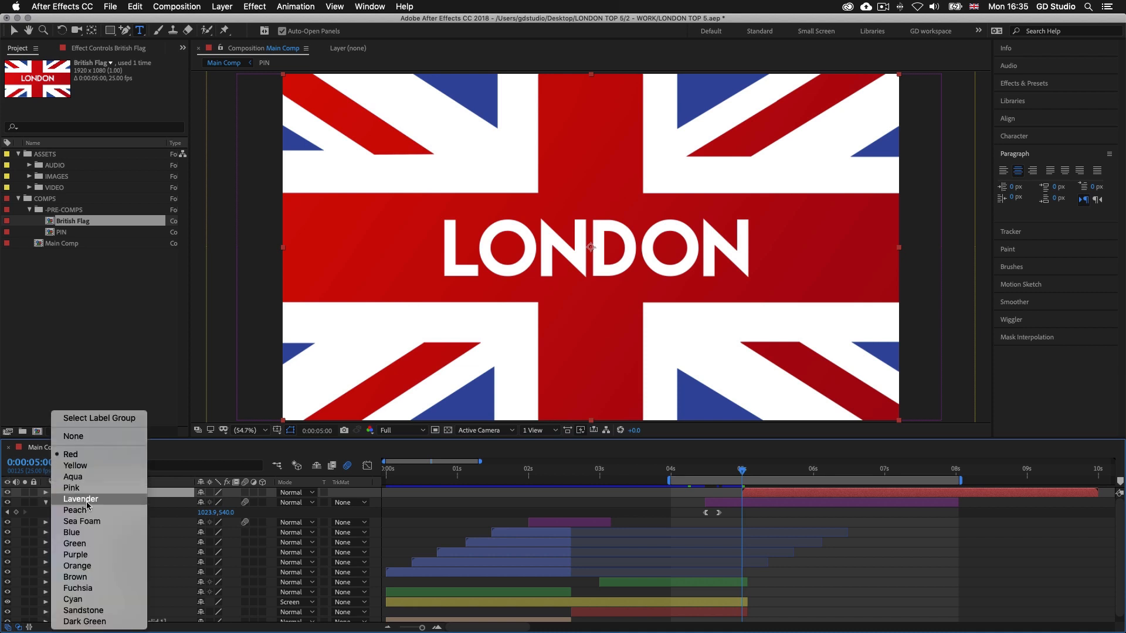
click(90, 533)
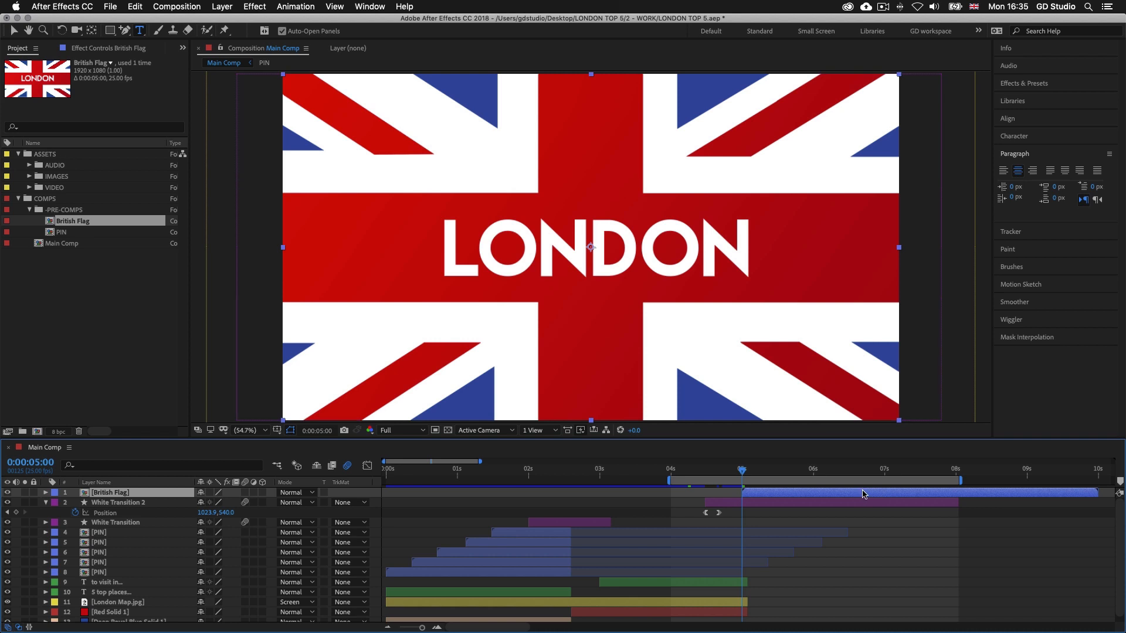
double_click(832, 494)
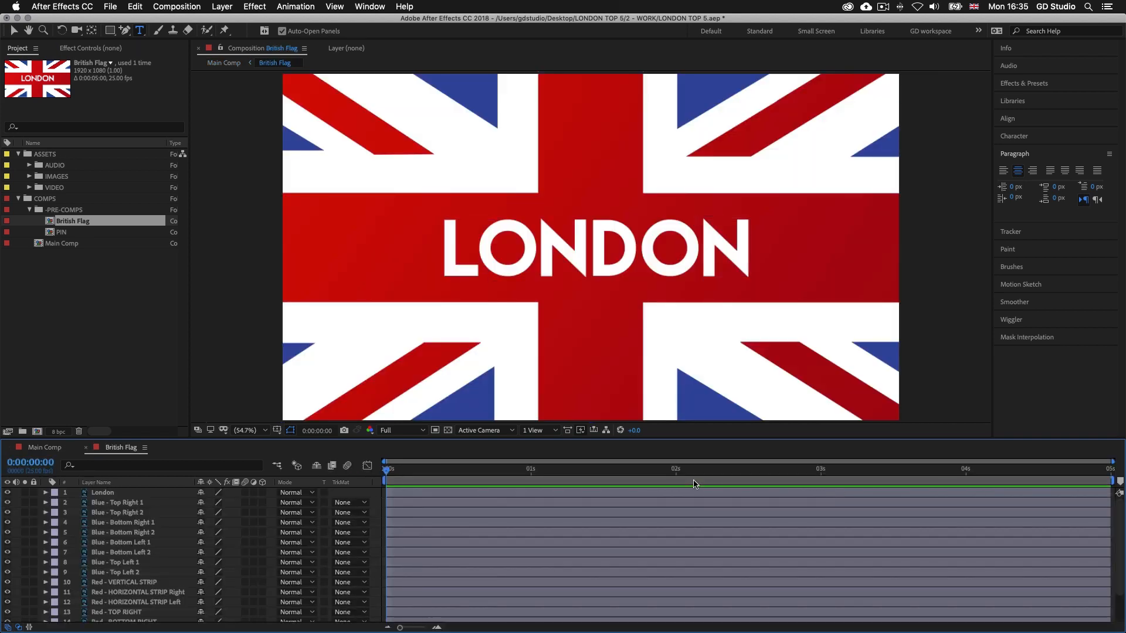
drag(931, 439, 932, 403)
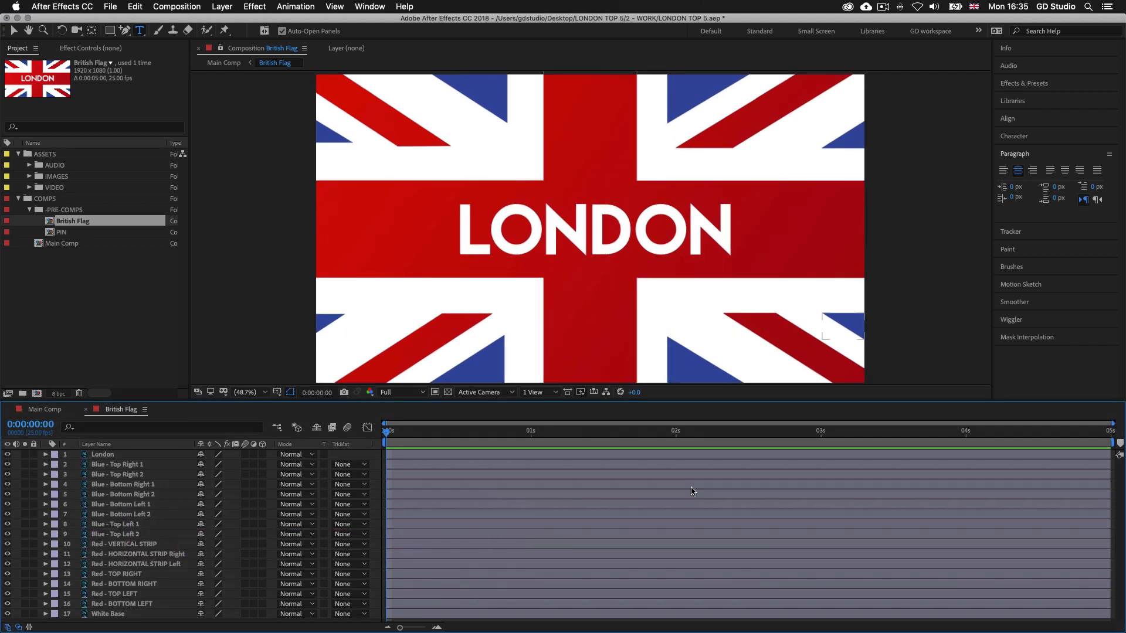
Check the British Flag composition's duration in its composition settings
key(super+k)
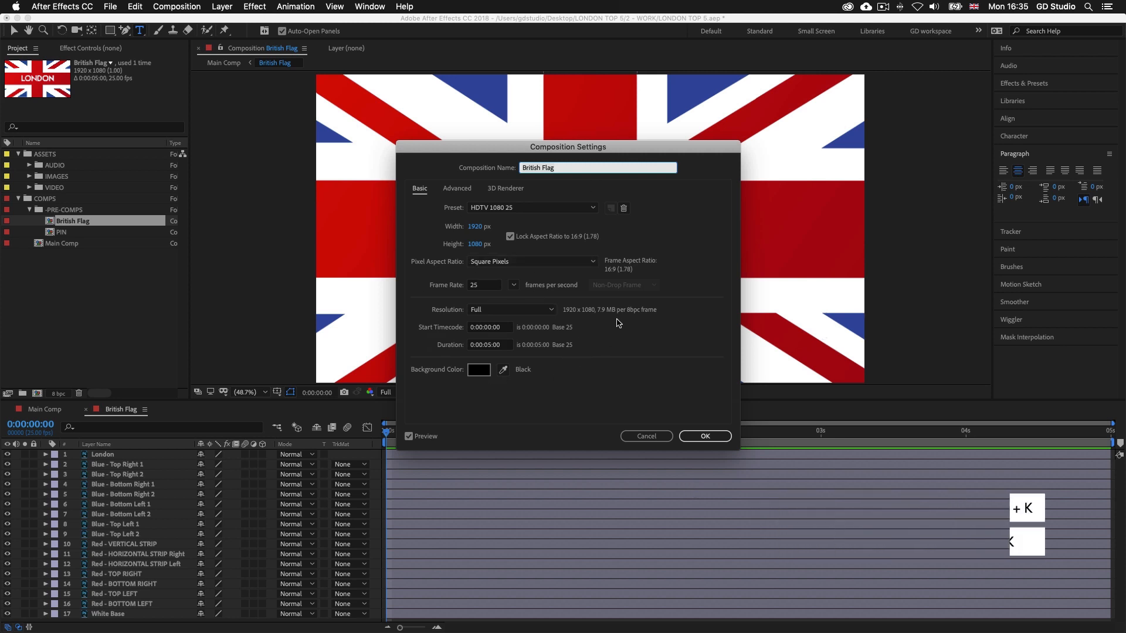
click(489, 346)
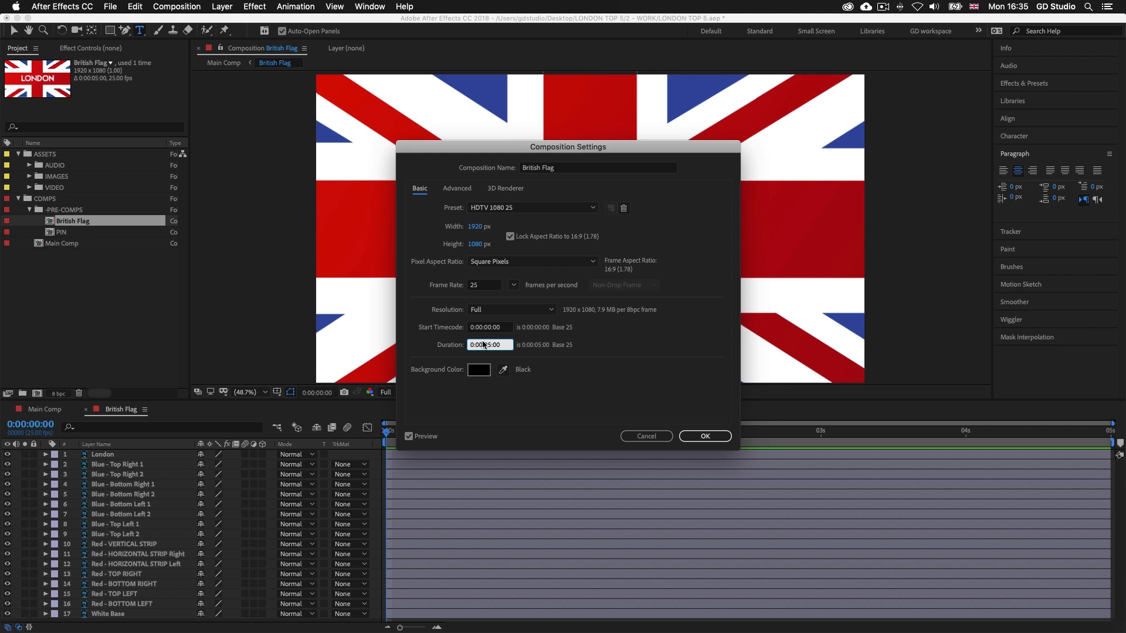
click(707, 436)
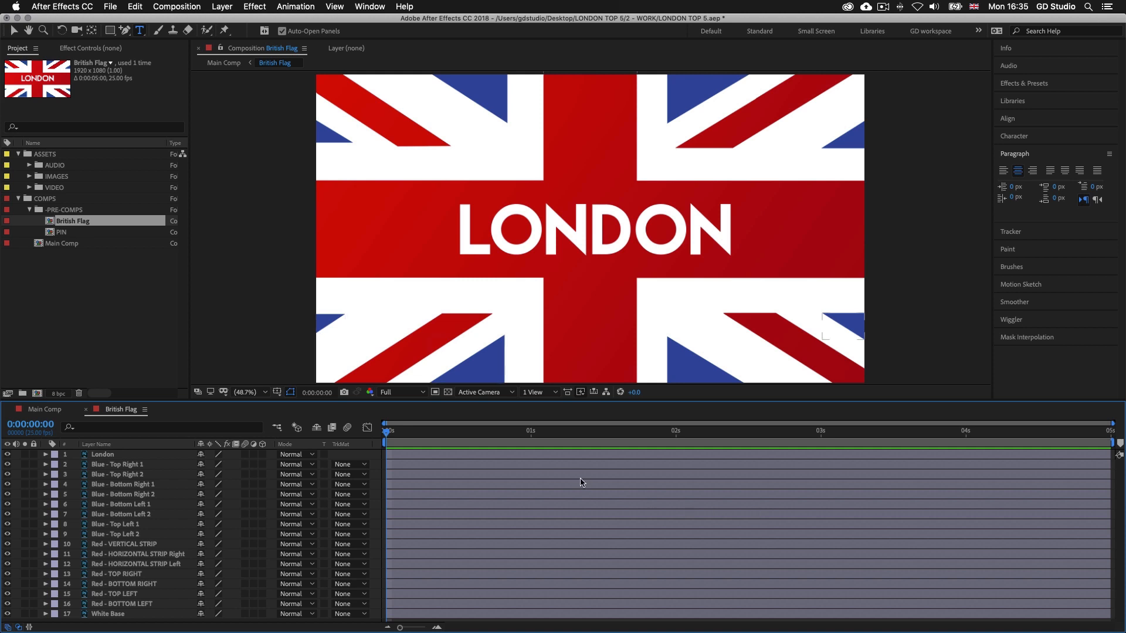
Set the label colour of all layers from Blue - Top Right 1 to Blue - Top Left 2 to Blue
click(449, 465)
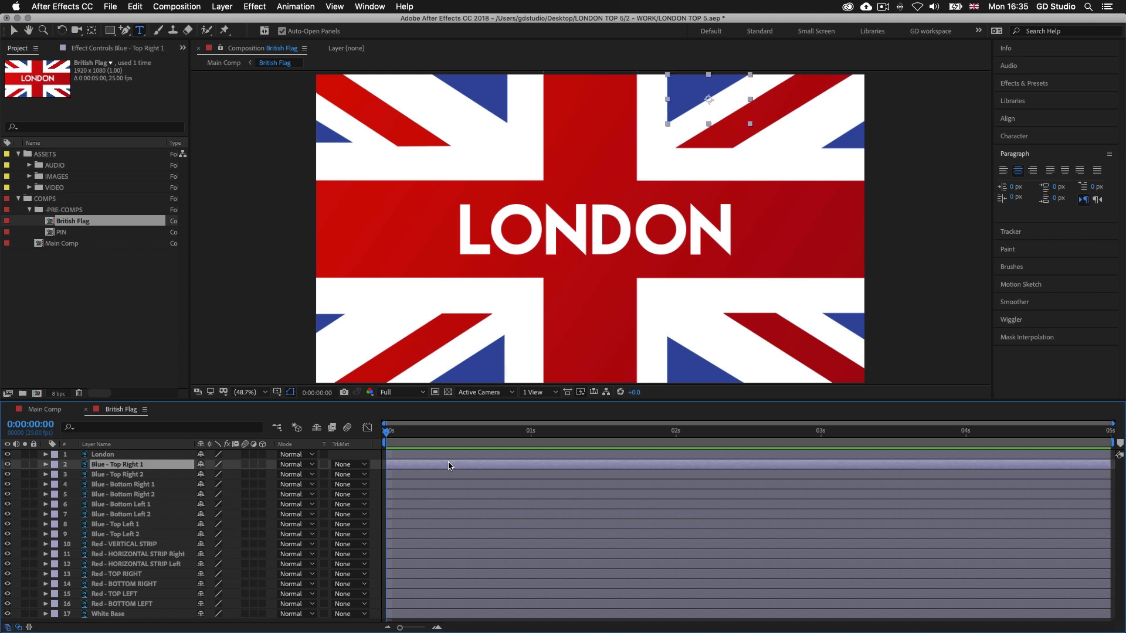
shift+click(130, 535)
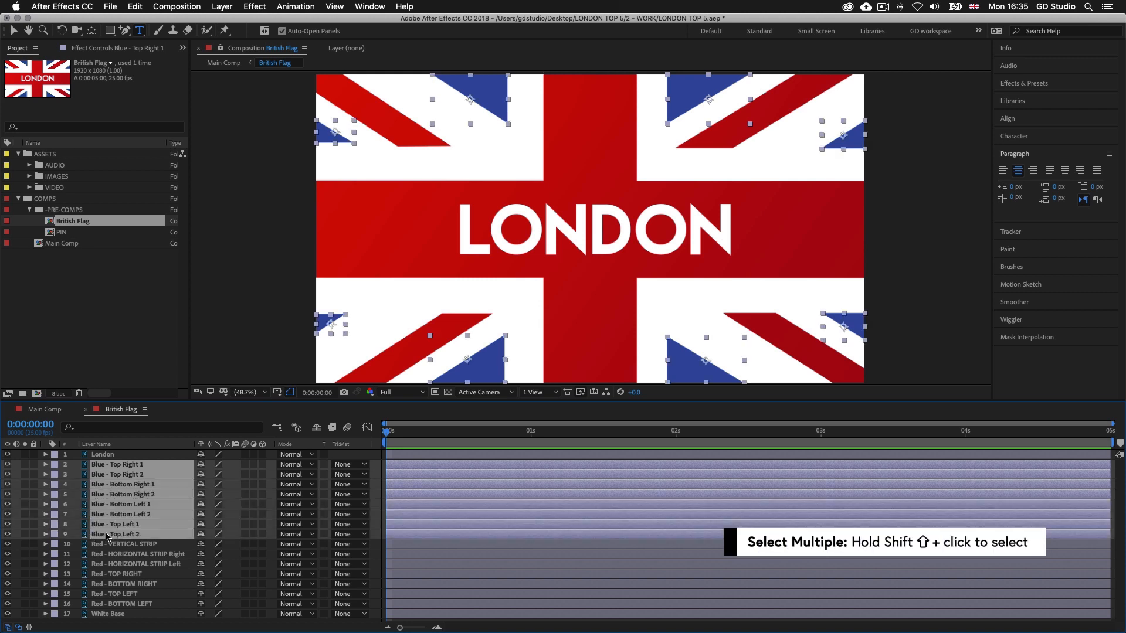
click(58, 505)
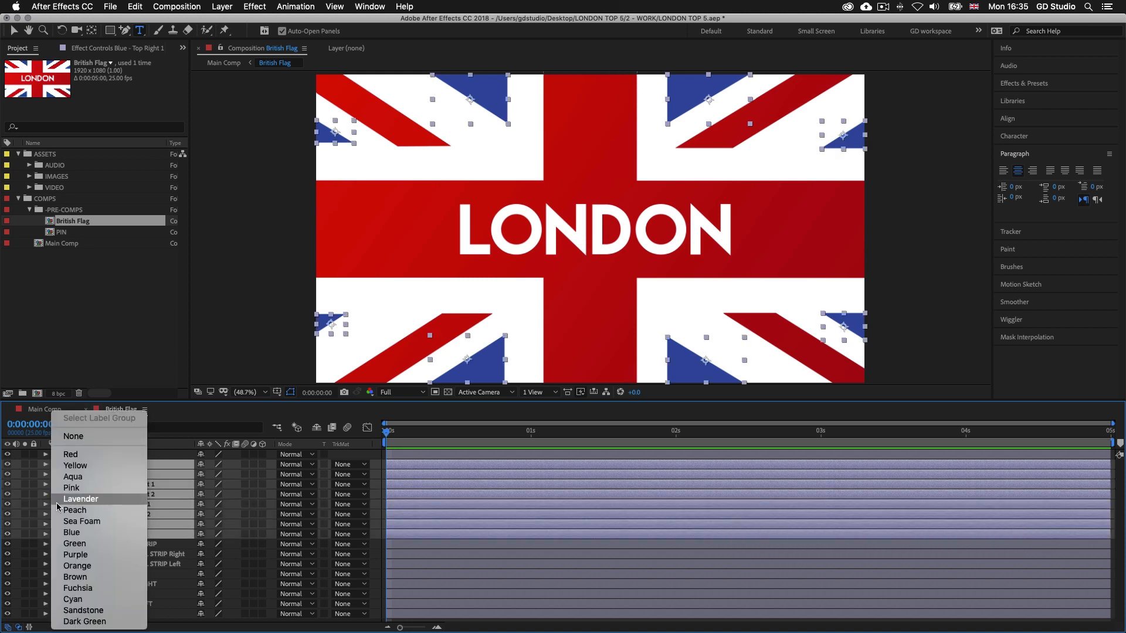
click(71, 533)
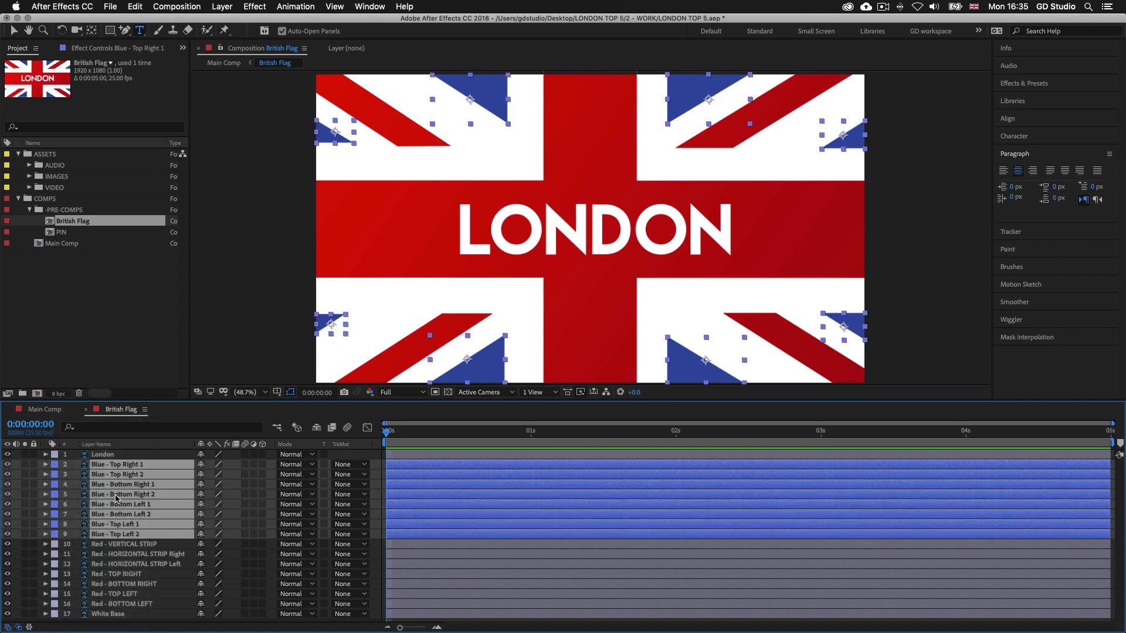
Set the label colour of all layers from Red - VERTICAL STRIP to Red - BOTTOM LEFT to Red
click(127, 545)
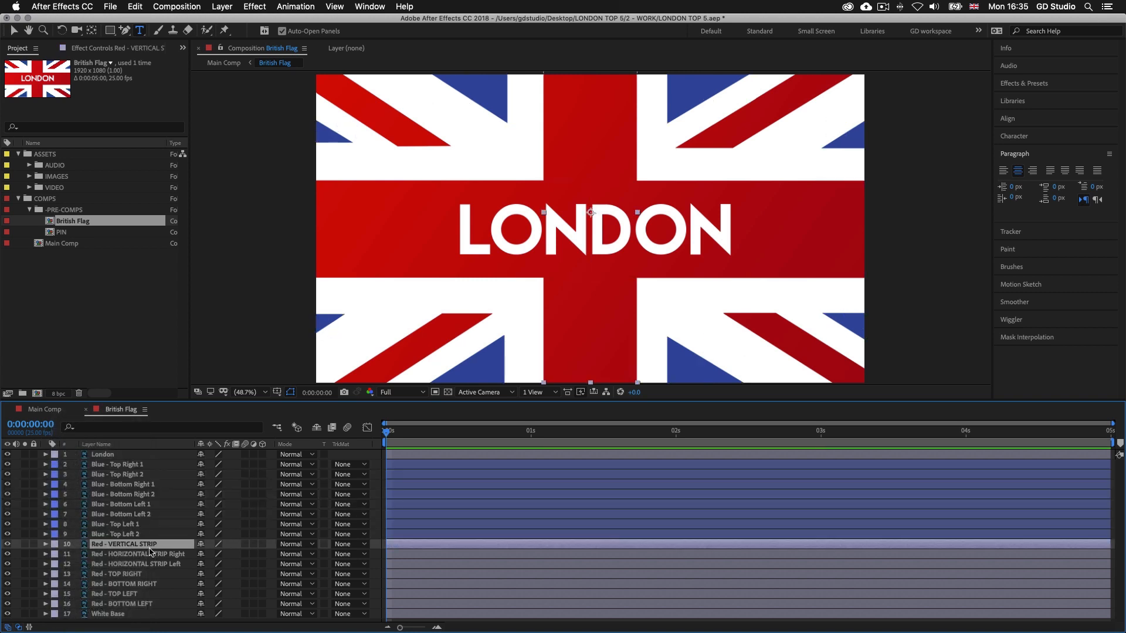
shift+click(104, 605)
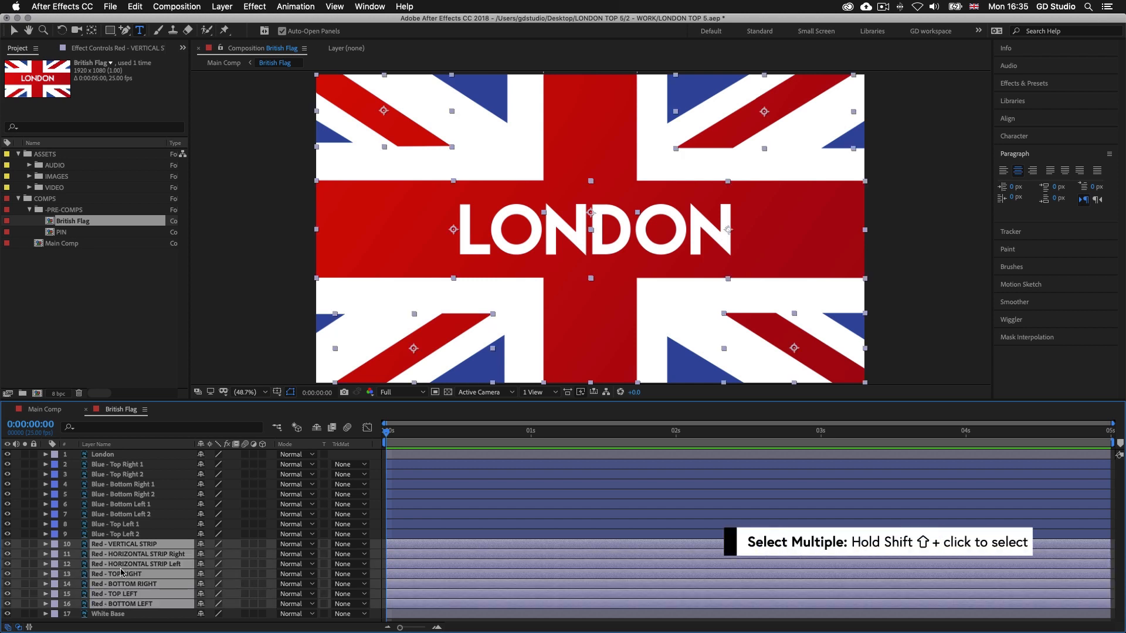
click(55, 544)
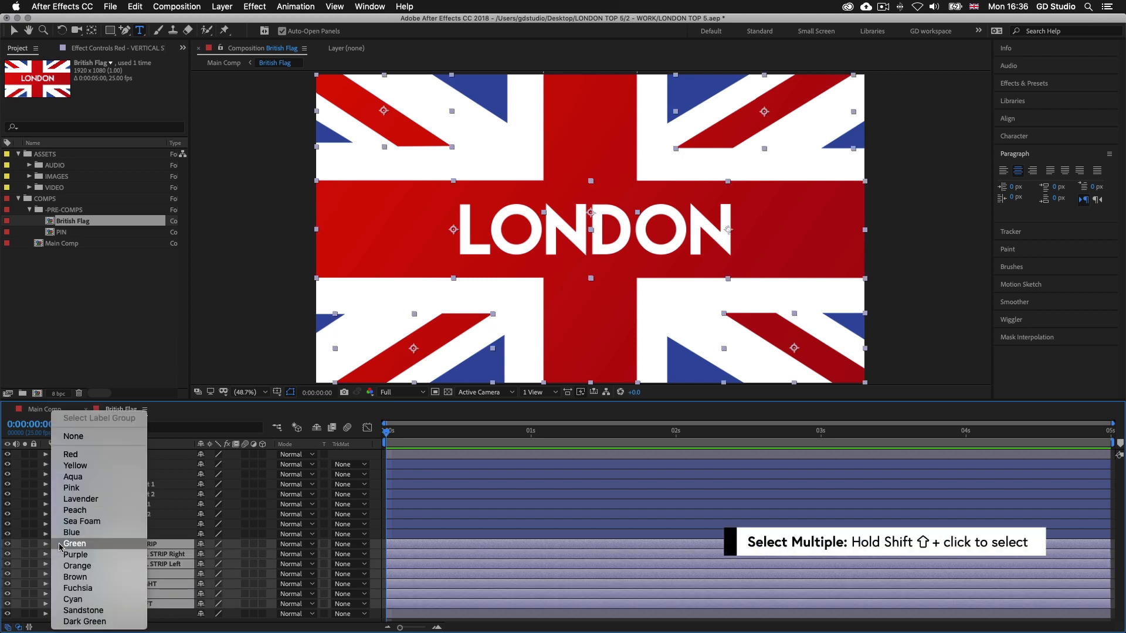
click(69, 456)
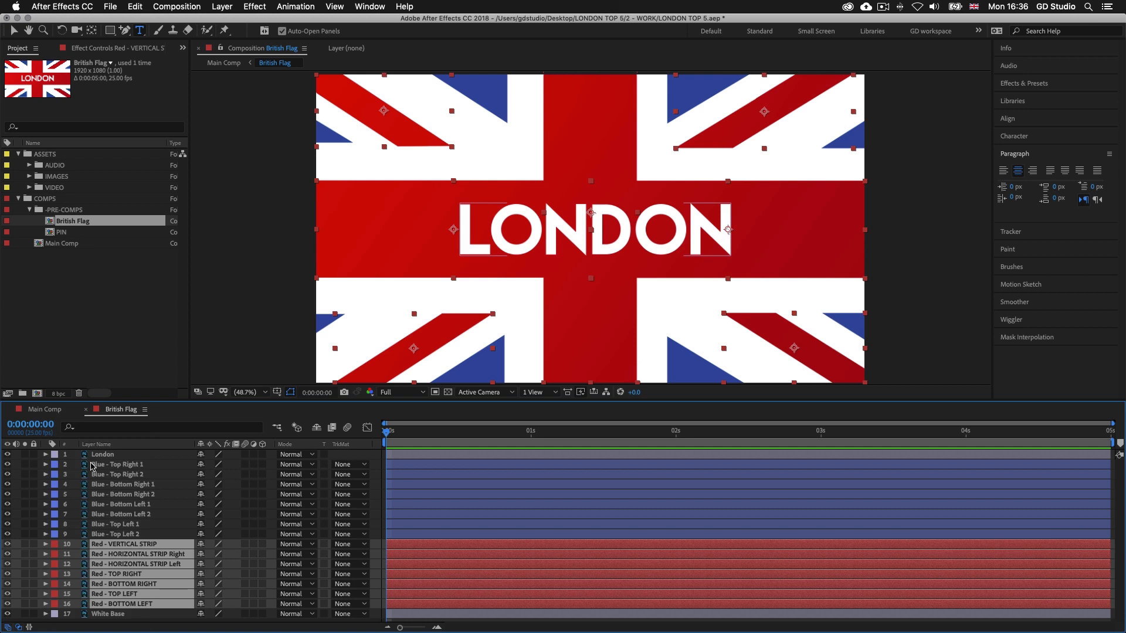
click(575, 534)
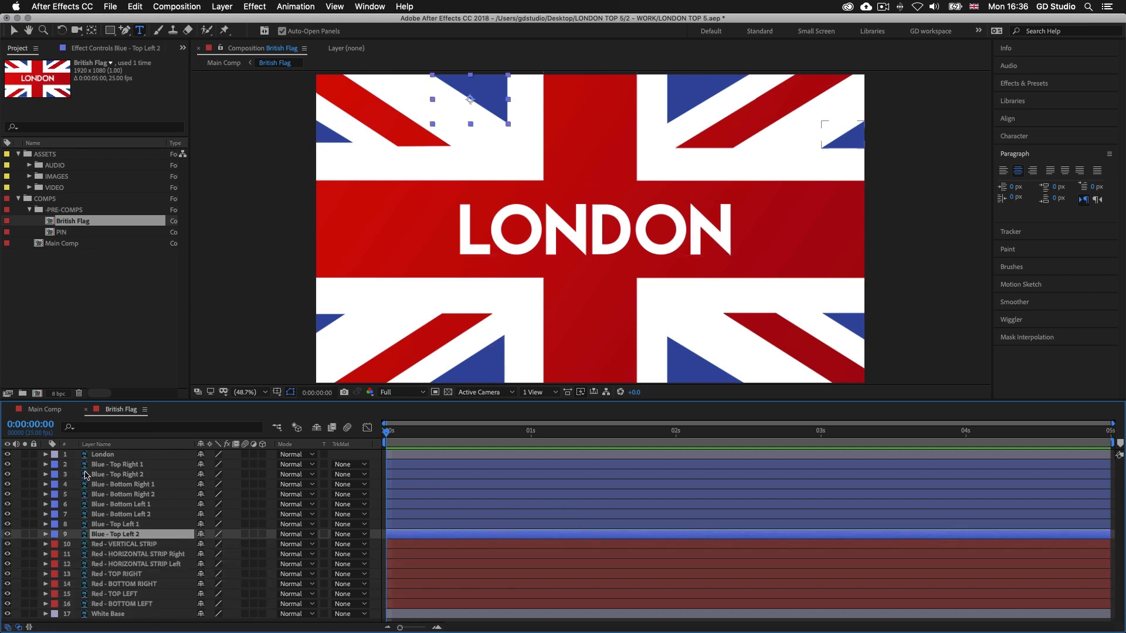
Hide every layer above White Base except Red - VERTICAL STRIP and enlarge the composition preview
drag(9, 457, 8, 604)
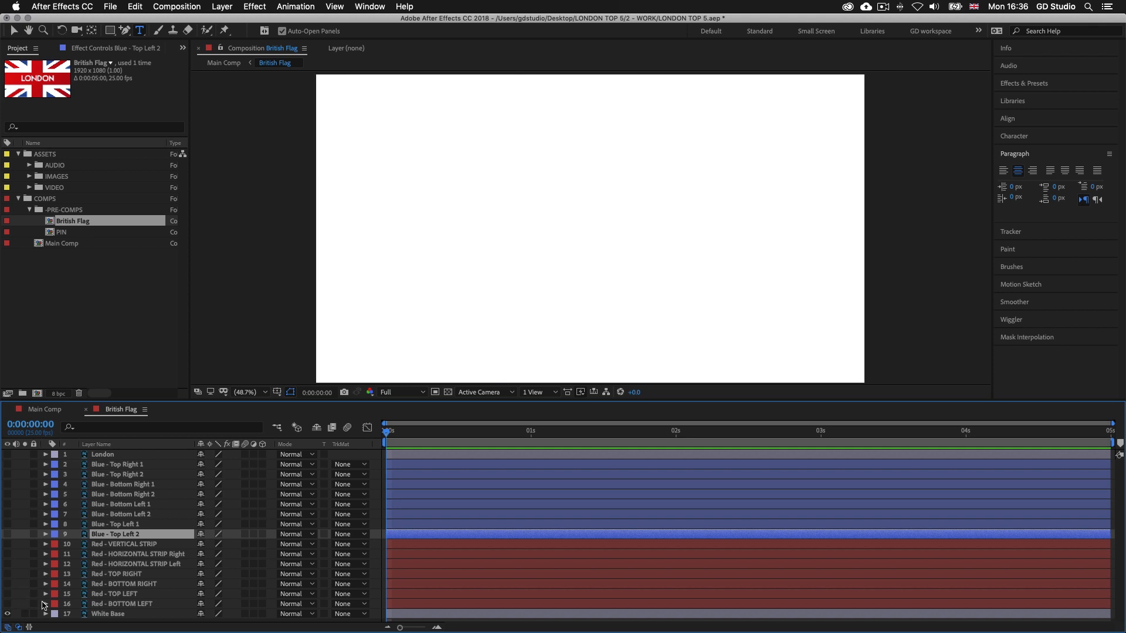
click(554, 545)
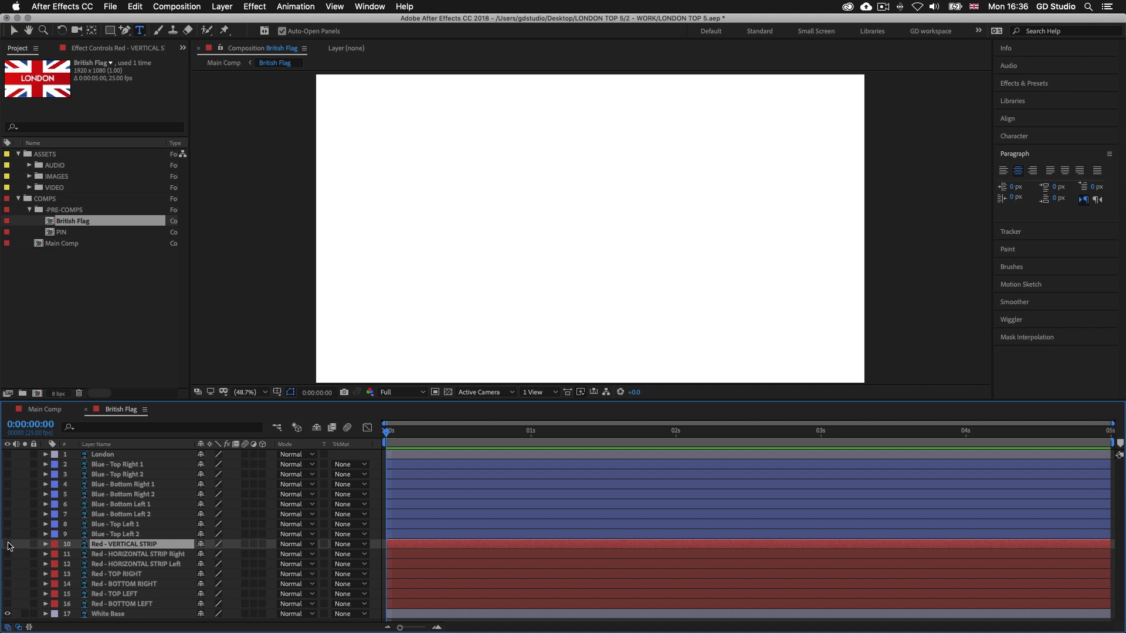
click(8, 545)
drag(882, 401, 883, 450)
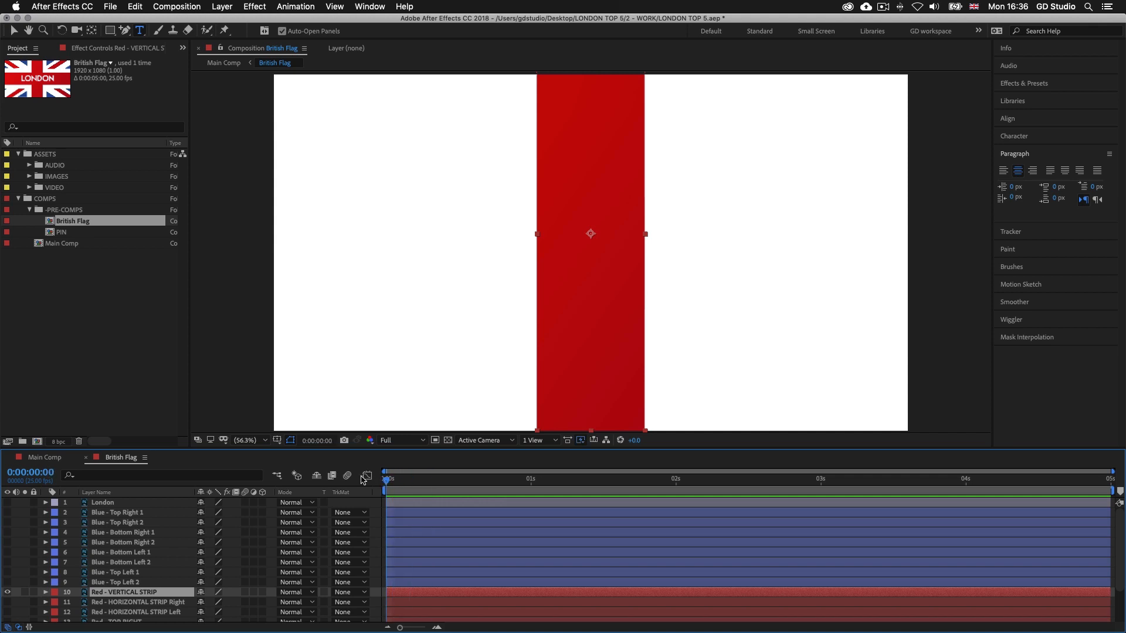
Add Position keyframes to Red - VERTICAL STRIP at 0:00:00:00 and 0:00:00:12, keeping its current placement
scroll(495, 574, down, 3)
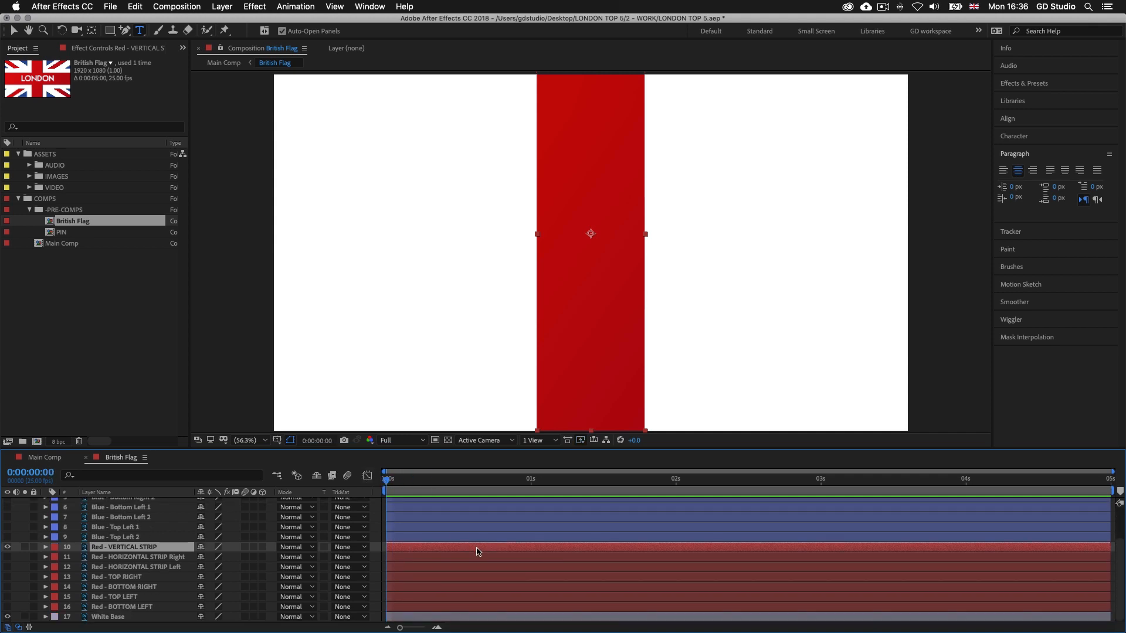
key(p)
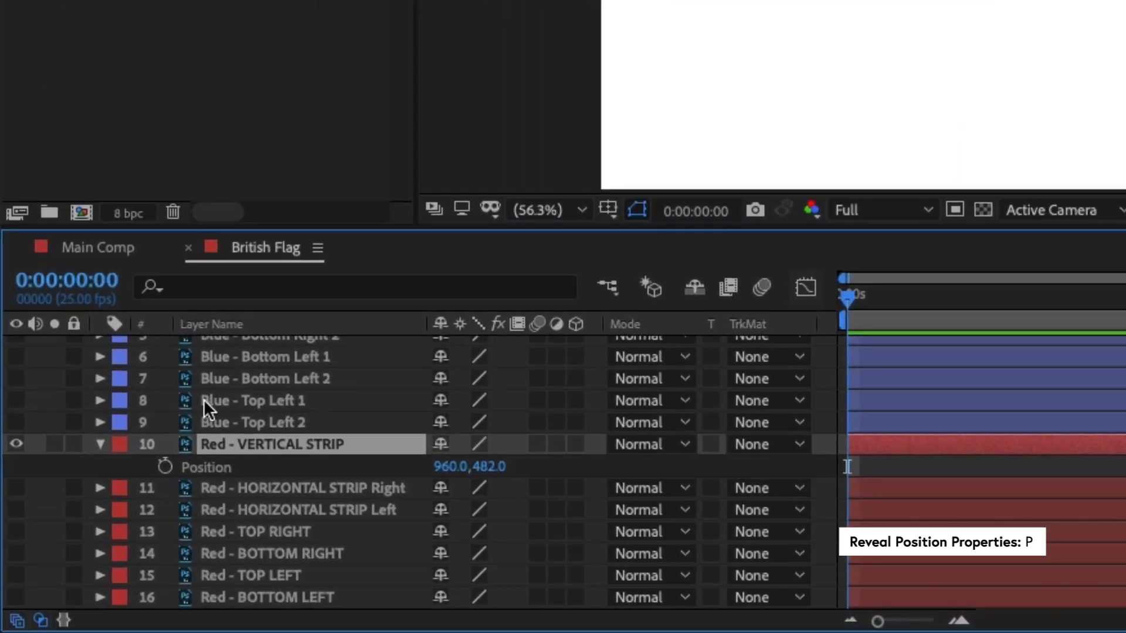
click(164, 465)
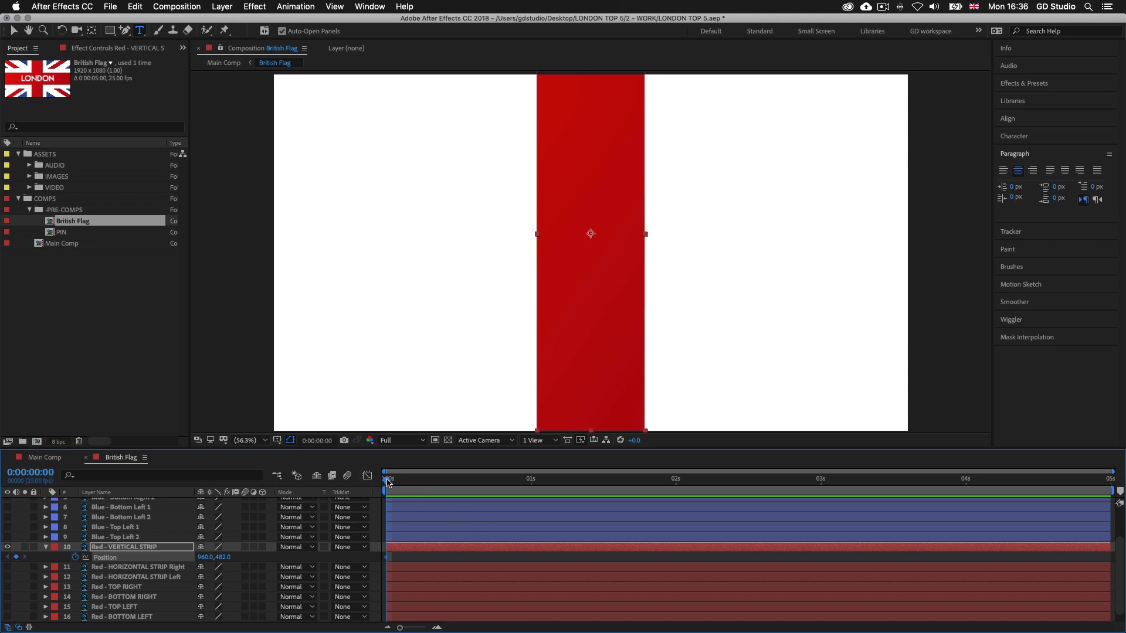
drag(386, 478, 458, 485)
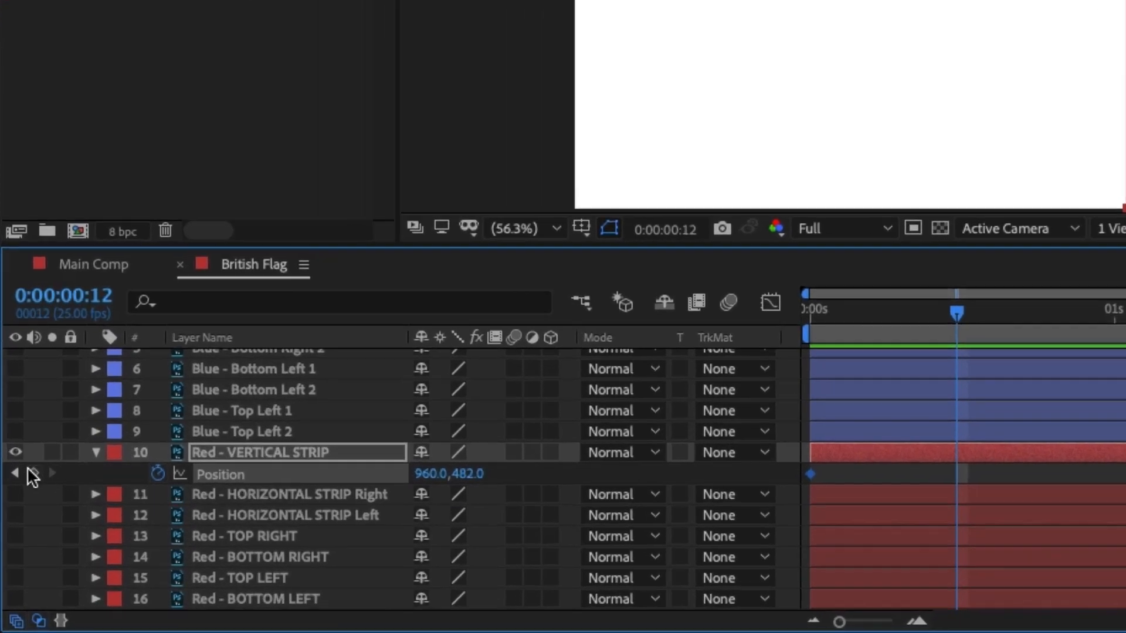
click(16, 557)
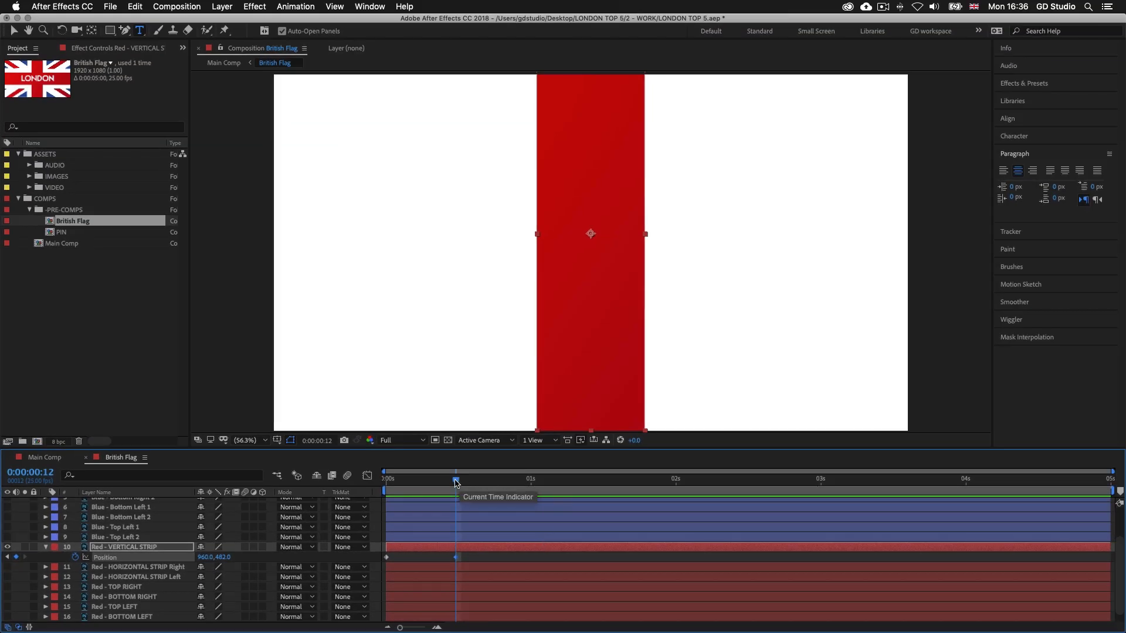
At 0:00:00:00, move Red - VERTICAL STRIP straight down below the frame to position 960.0, 1702.0
drag(458, 482, 358, 485)
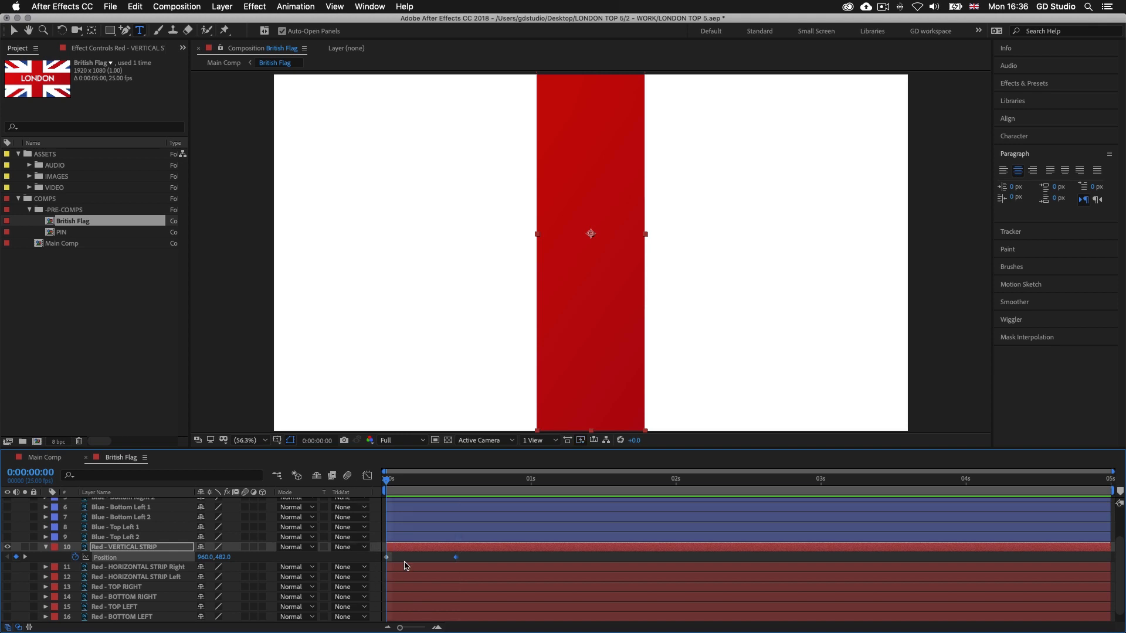
click(422, 551)
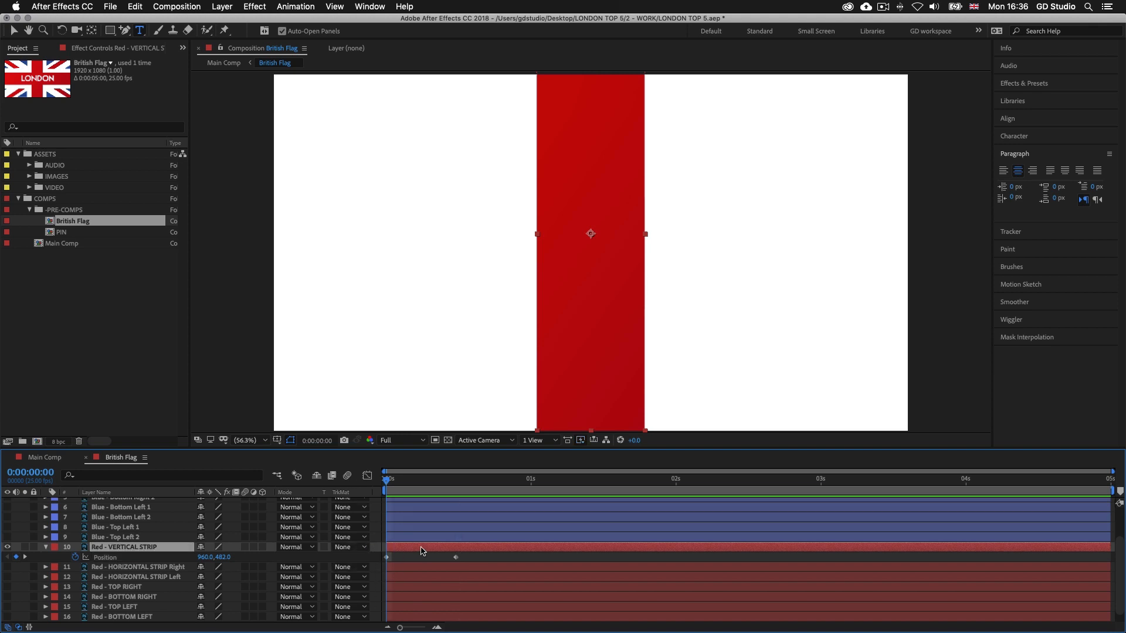
key(v)
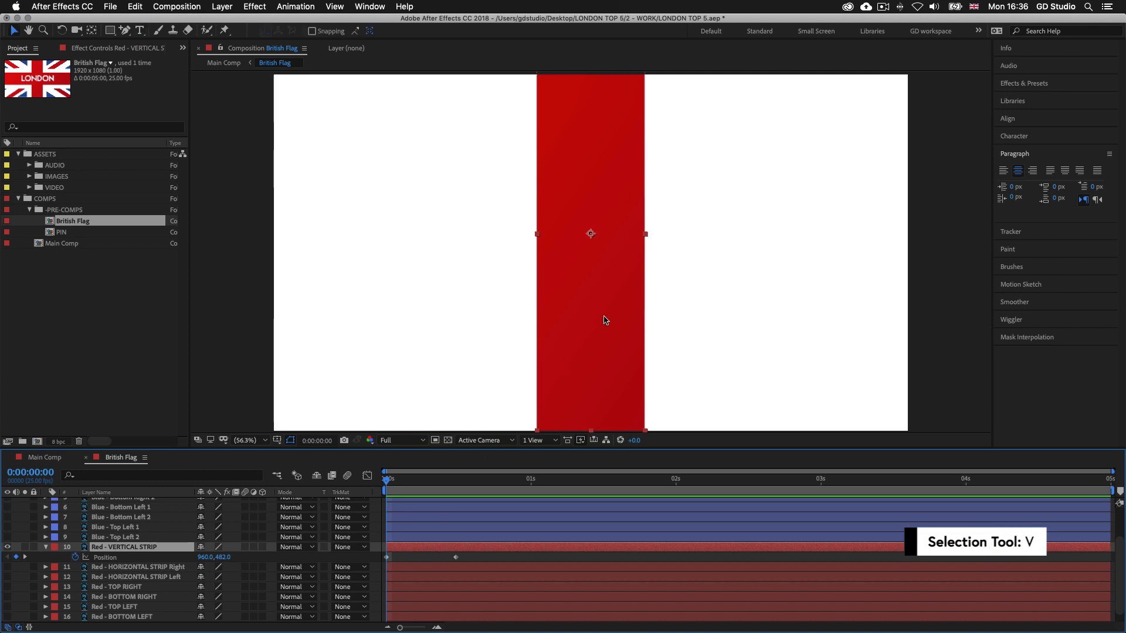
click(603, 301)
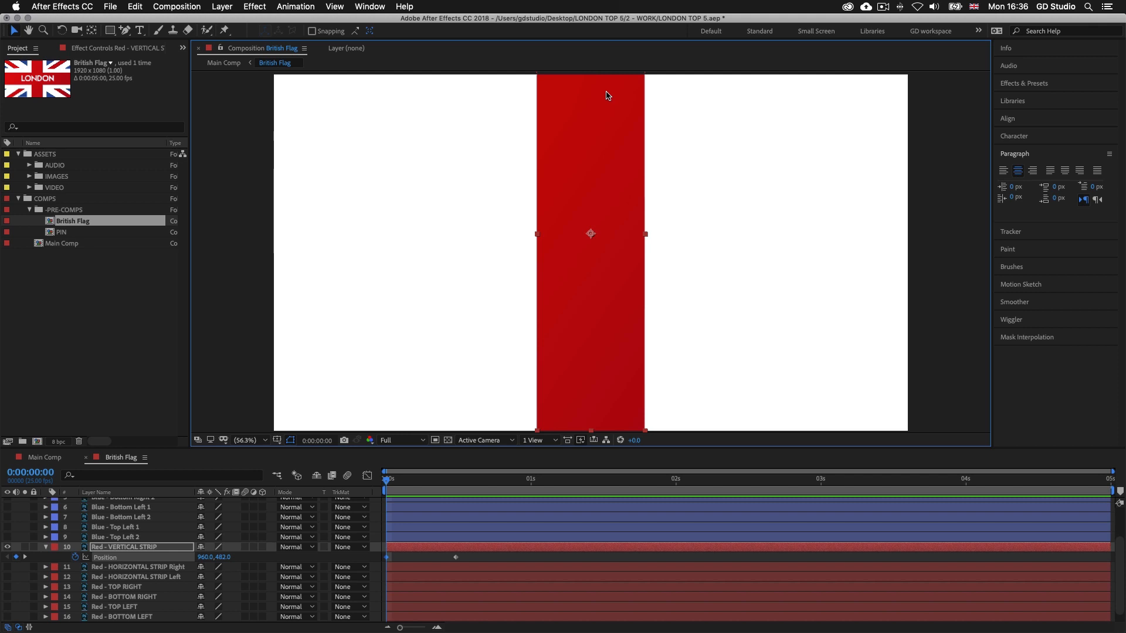
key(shift+Down)
key(shift+Down)
key(shift+Down)
key(shift+Down)
key(shift+Down)
key(shift+Down)
key(shift+Down)
key(shift+Down)
key(shift+Down)
key(shift+Down)
key(shift+Down)
key(shift+Down)
key(shift+Down)
key(shift+Down)
key(shift+Down)
key(shift+Down)
key(shift+Down)
key(shift+Down)
key(shift+Down)
key(shift+Down)
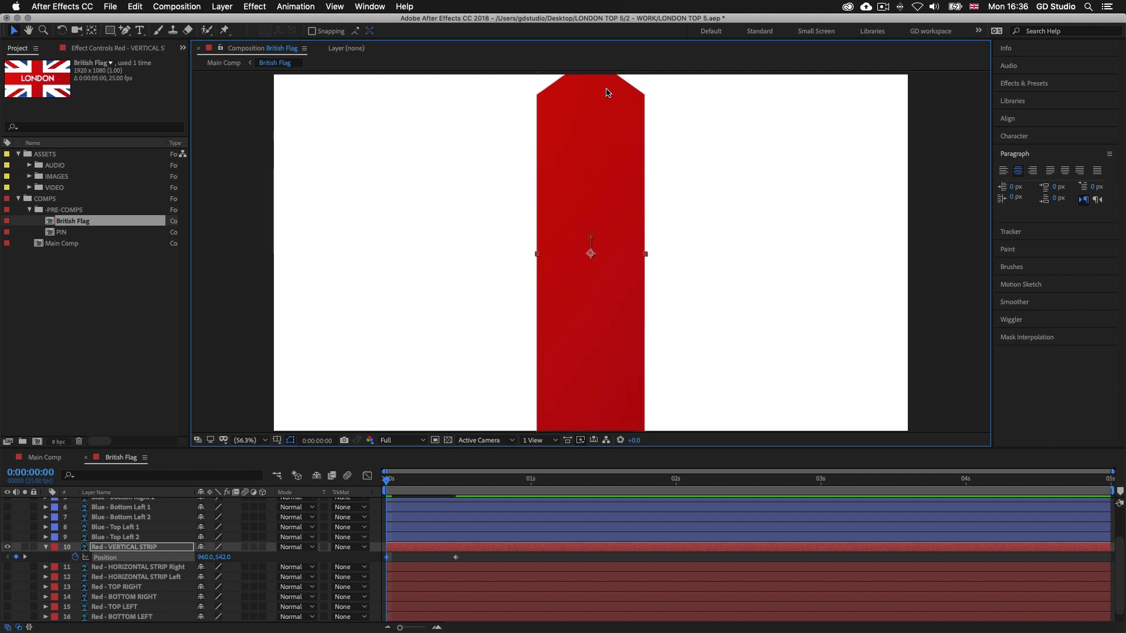
key(shift+Down)
key(shift+Down)
key(shift+Down)
key(shift+Down)
key(shift+Down)
key(shift+Down)
key(shift+Down)
key(shift+Down)
key(shift+Down)
key(shift+Down)
key(shift+Down)
key(shift+Down)
key(shift+Down)
key(shift+Down)
key(shift+Down)
key(shift+Down)
key(shift+Down)
key(shift+Down)
key(shift+Down)
key(shift+Down)
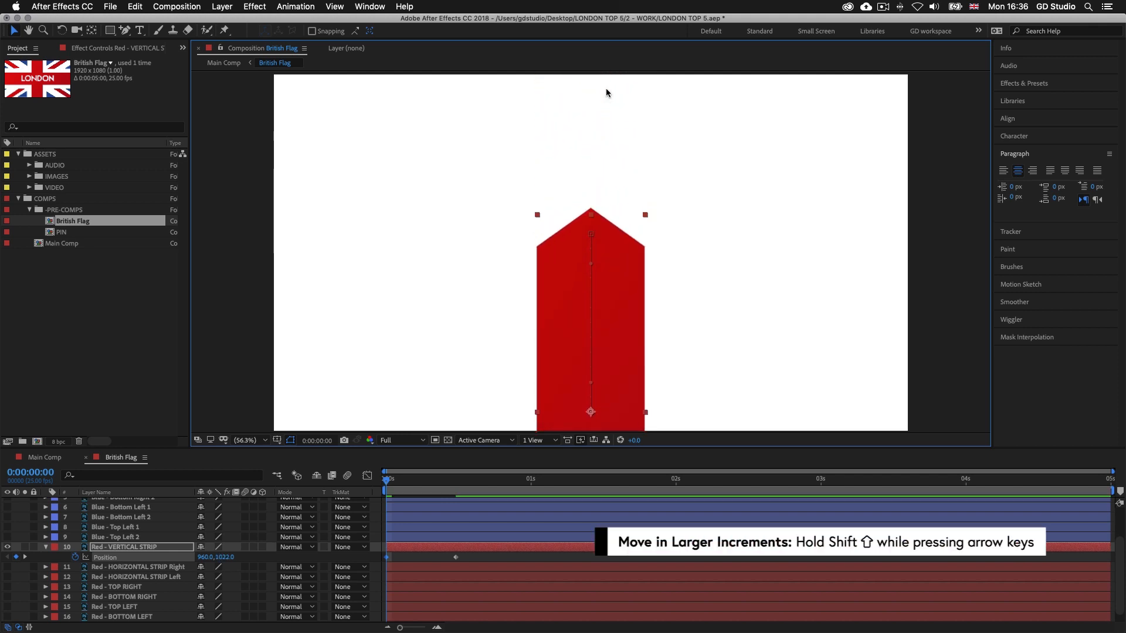
key(shift+Down)
key(shift+Down)
key(shift+Down)
key(shift+Down)
key(shift+Down)
key(shift+Down)
key(shift+Down)
key(shift+Down)
key(shift+Down)
key(shift+Down)
key(shift+Down)
key(shift+Down)
key(shift+Down)
key(shift+Down)
key(shift+Down)
key(shift+Down)
key(shift+Down)
key(shift+Down)
key(shift+Down)
key(shift+Down)
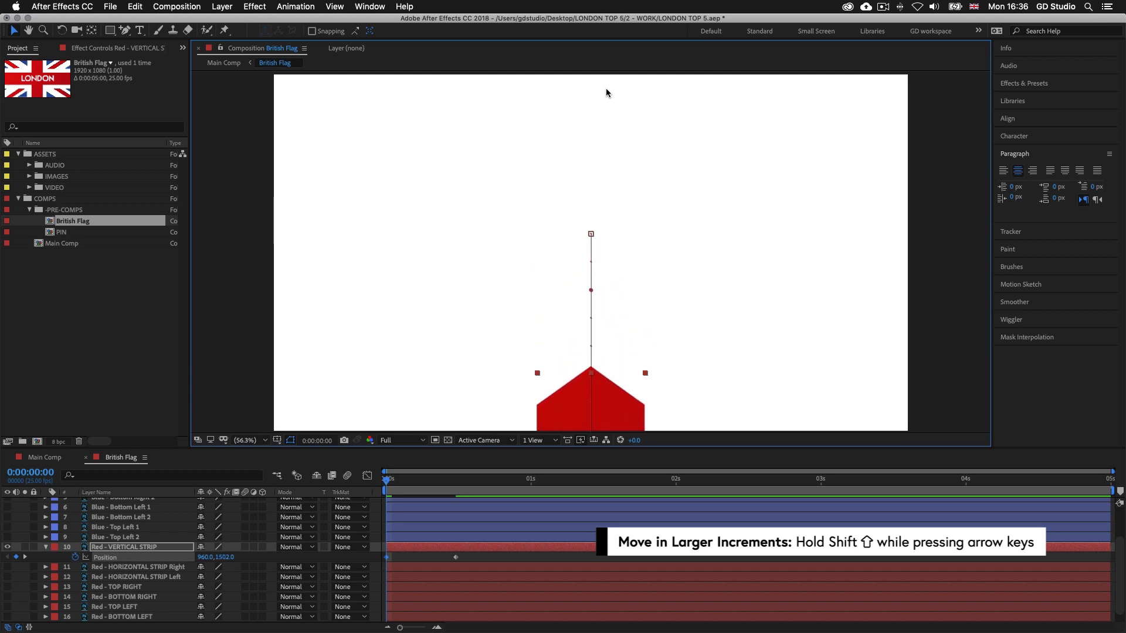
key(shift+Down)
key(shift+Down)
key(shift+Down)
key(shift+Down)
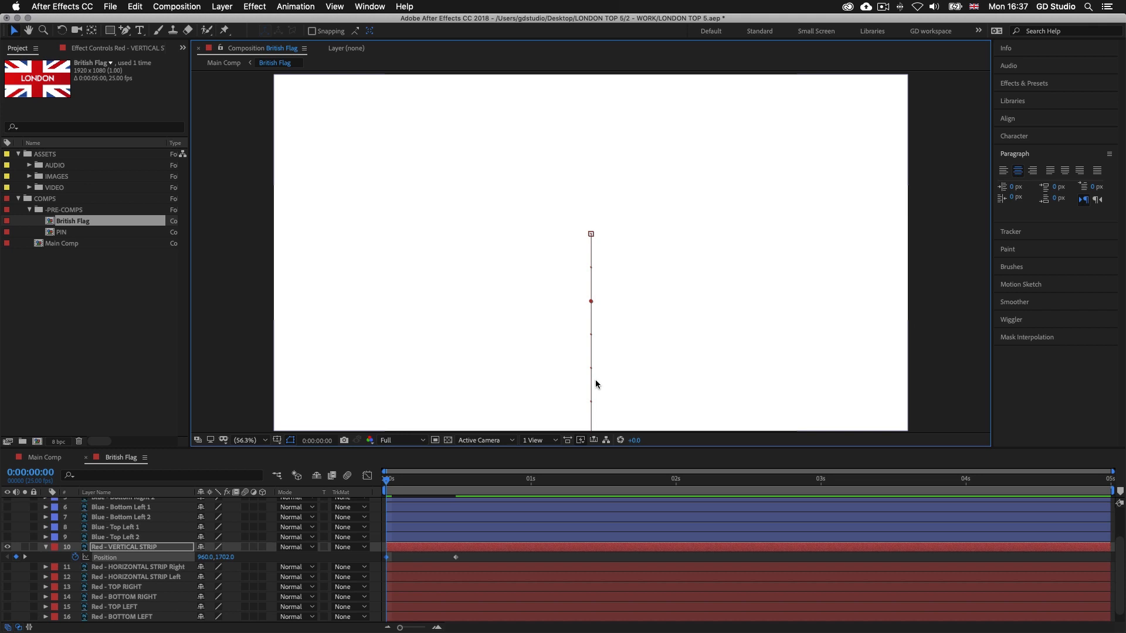
Set the current time to 0:00:00:12 and make the Red - HORIZONTAL STRIP Right and Left layers visible
drag(389, 482, 456, 482)
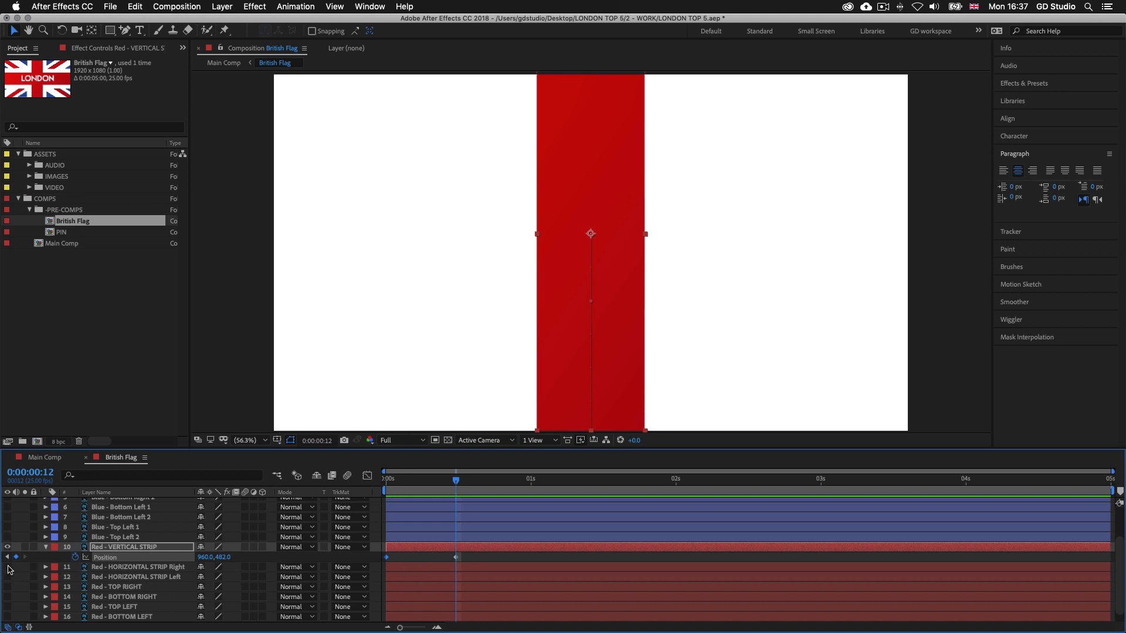
click(7, 567)
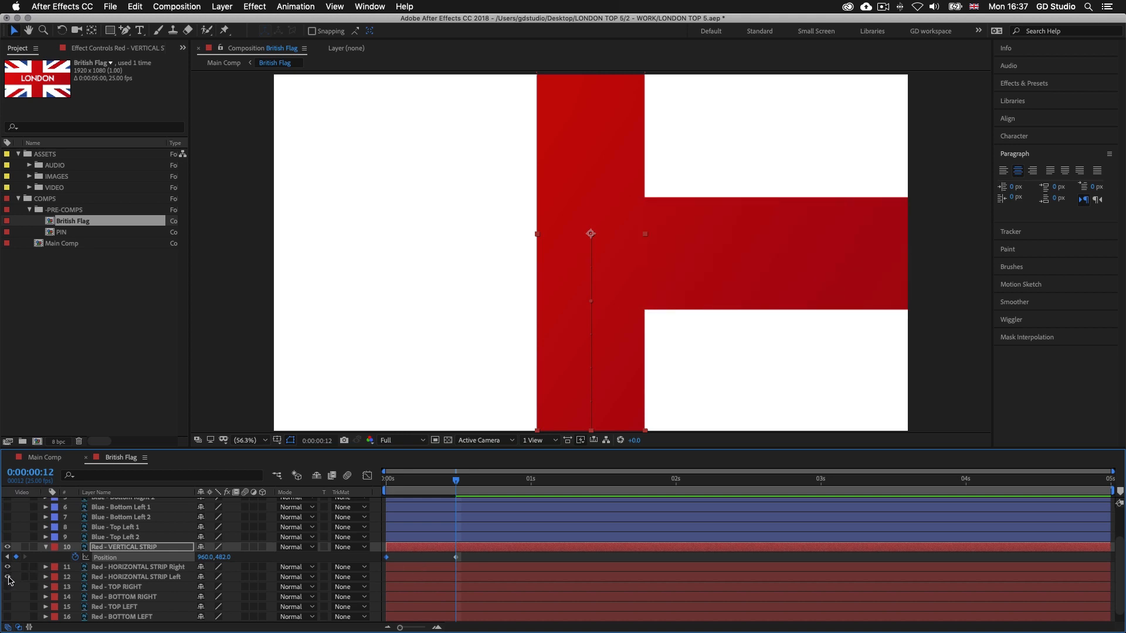
click(7, 577)
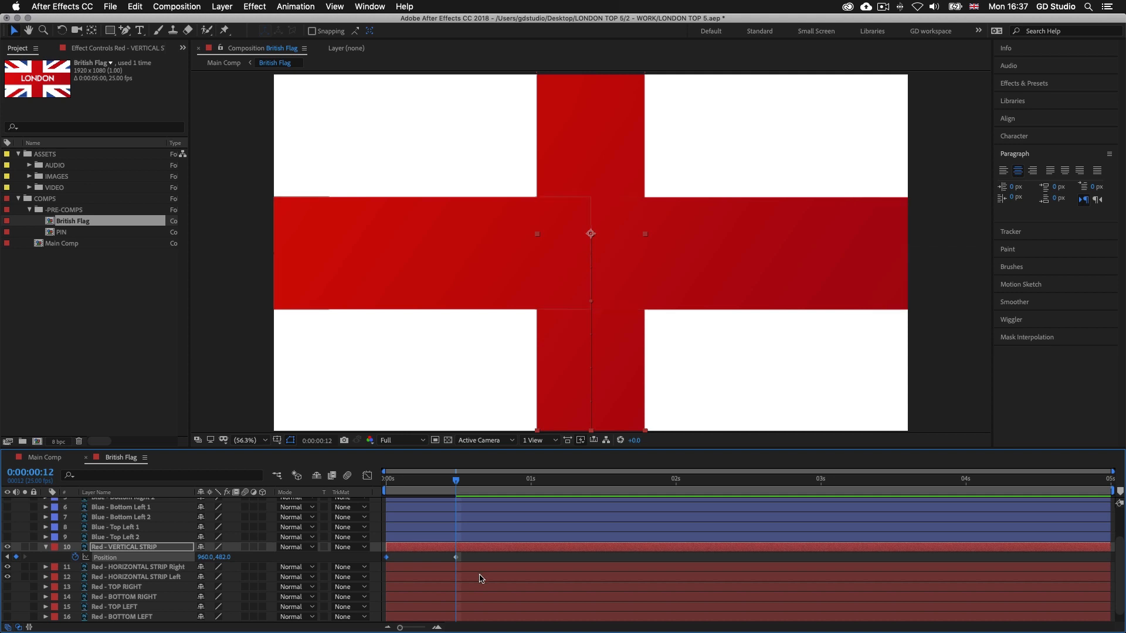
Add Position keyframes to Red - HORIZONTAL STRIP Left at 0:00:00:12 and 0:00:01:00, keeping its current placement
mouse_move(458, 481)
mouse_down()
mouse_move(443, 484)
mouse_move(460, 485)
mouse_up()
click(468, 578)
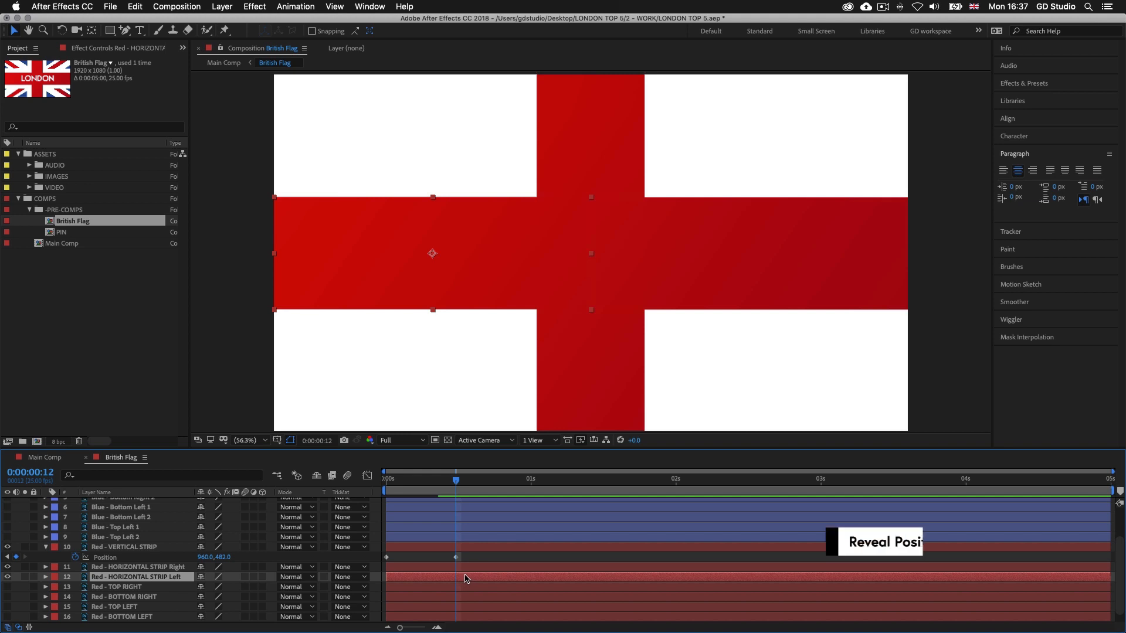
key(p)
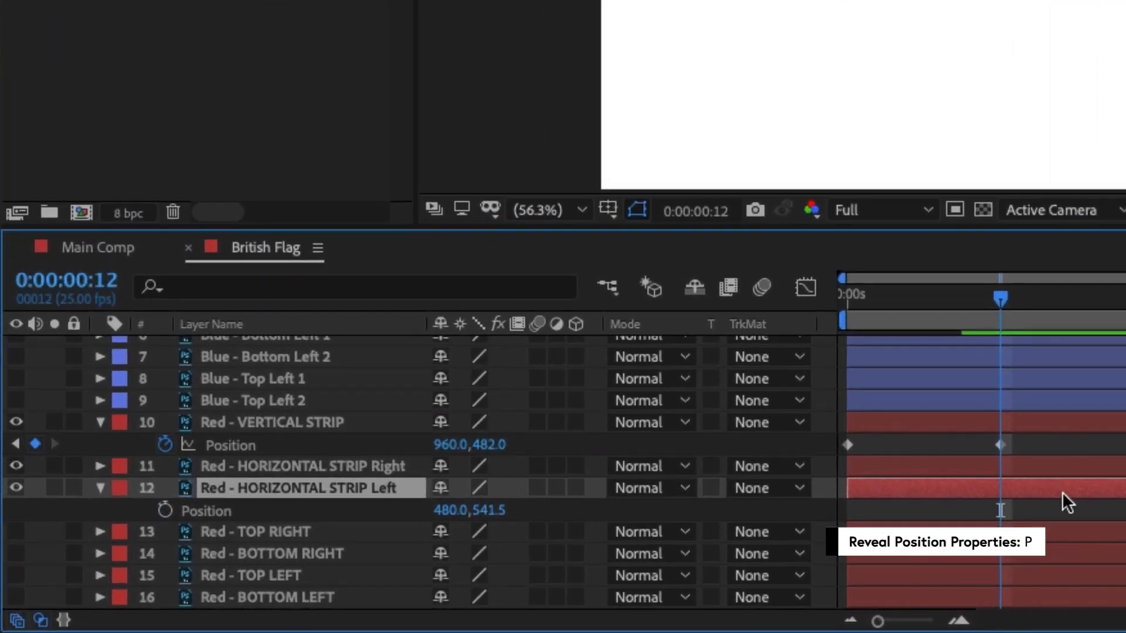
scroll(482, 573, down, 2)
click(165, 489)
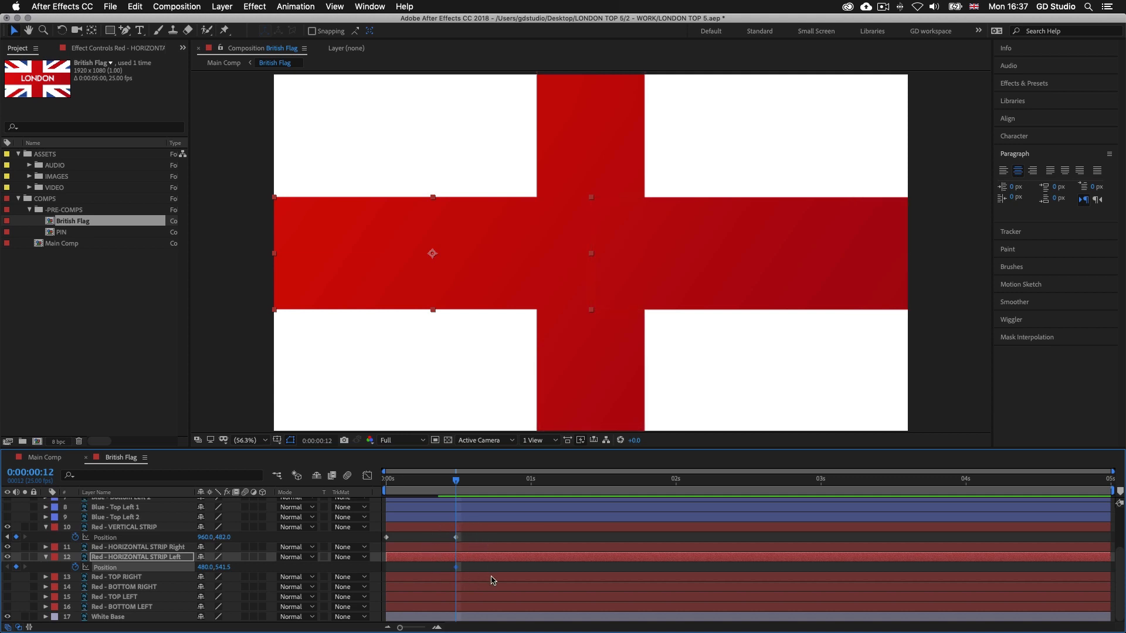
drag(457, 482, 531, 482)
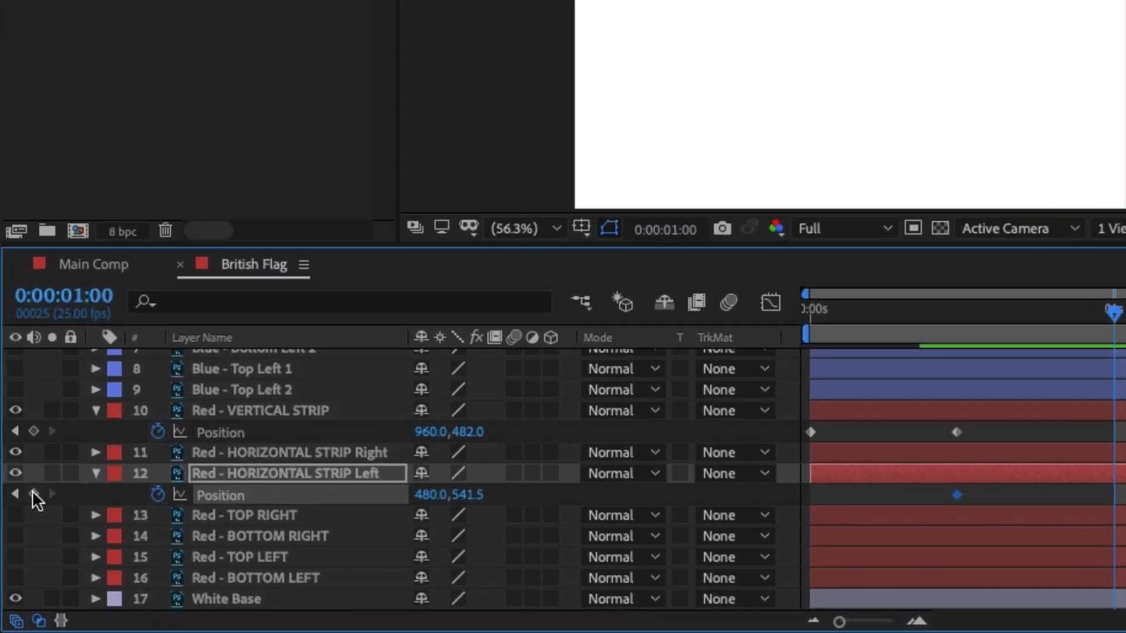
click(16, 567)
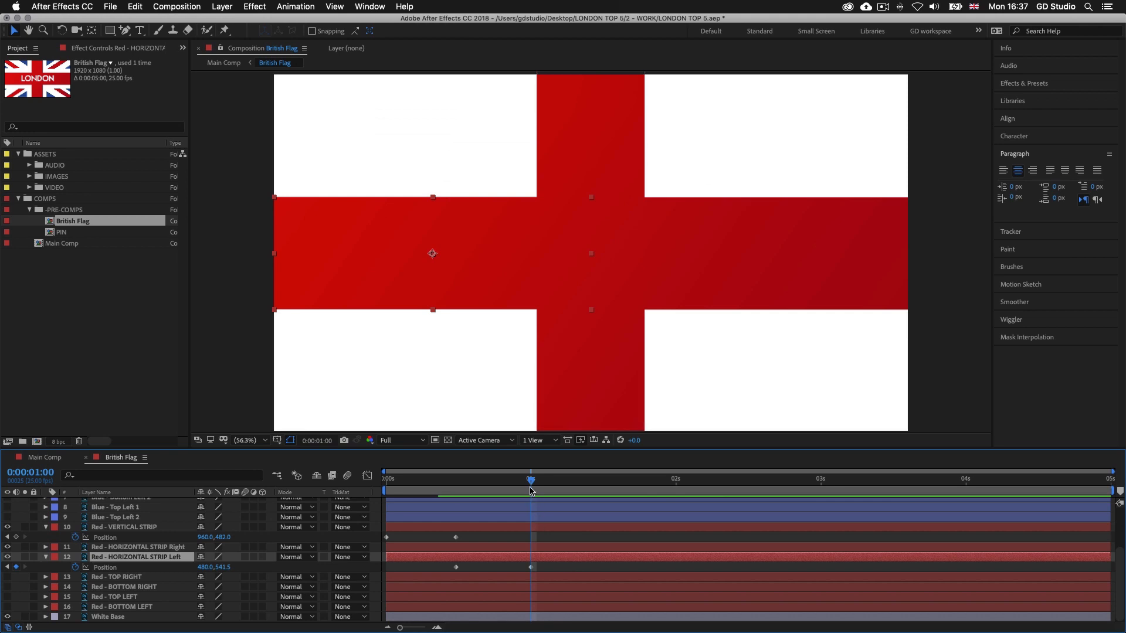
At 0:00:00:12, move Red - HORIZONTAL STRIP Left horizontally out past the frame's left edge to position -500.0, 541.5
drag(530, 482, 462, 488)
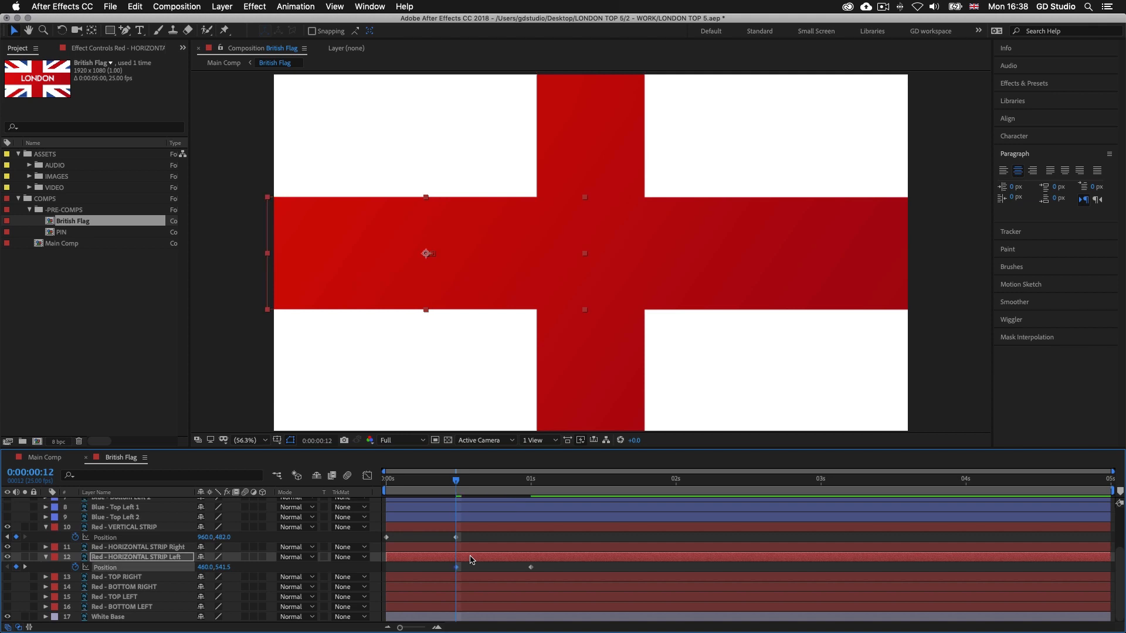
key(shift+Left)
key(shift+Left)
key(shift+Left)
key(shift+Left)
key(shift+Left)
key(shift+Left)
key(shift+Left)
key(shift+Left)
key(shift+Left)
key(shift+Left)
key(shift+Left)
key(shift+Left)
key(shift+Left)
key(shift+Left)
key(shift+Left)
key(shift+Left)
key(shift+Left)
key(shift+Left)
key(shift+Left)
key(shift+Left)
key(shift+Left)
key(shift+Left)
key(shift+Left)
key(shift+Left)
key(shift+Left)
key(shift+Left)
key(shift+Left)
key(shift+Left)
key(shift+Left)
key(shift+Left)
key(shift+Left)
key(shift+Left)
key(shift+Left)
key(shift+Left)
key(shift+Left)
key(shift+Left)
key(shift+Left)
key(shift+Left)
key(shift+Left)
key(shift+Left)
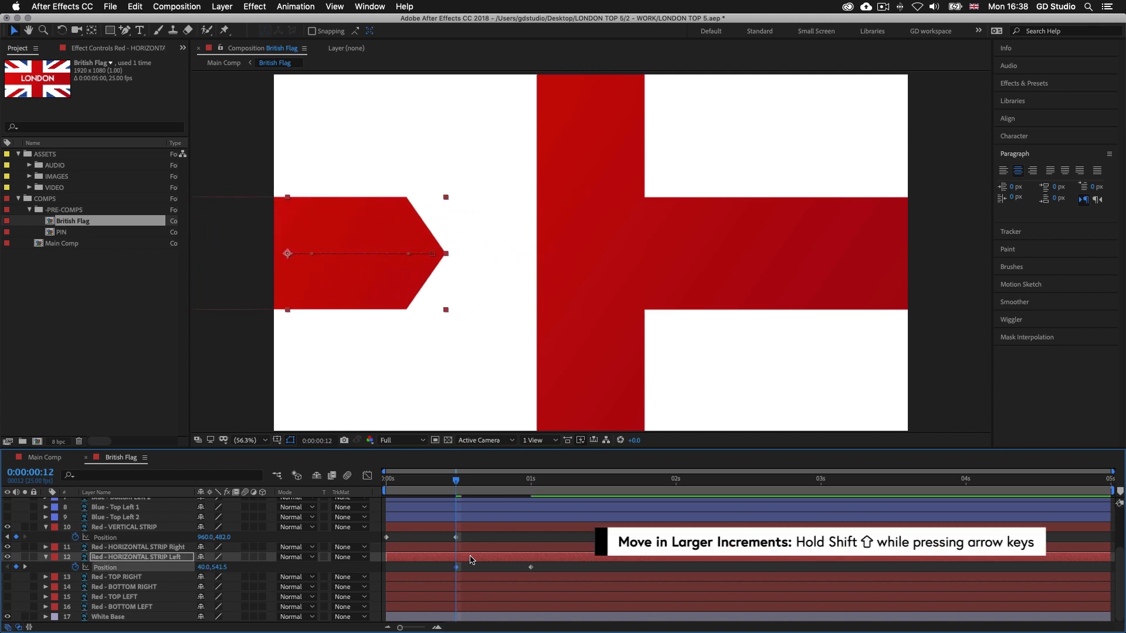
key(shift+Left)
key(shift+Left)
key(shift+Left)
key(shift+Left)
key(shift+Left)
key(shift+Left)
key(shift+Left)
key(shift+Left)
key(shift+Left)
key(shift+Left)
key(shift+Left)
key(shift+Left)
key(shift+Left)
key(shift+Left)
key(shift+Left)
key(shift+Left)
key(shift+Left)
key(shift+Left)
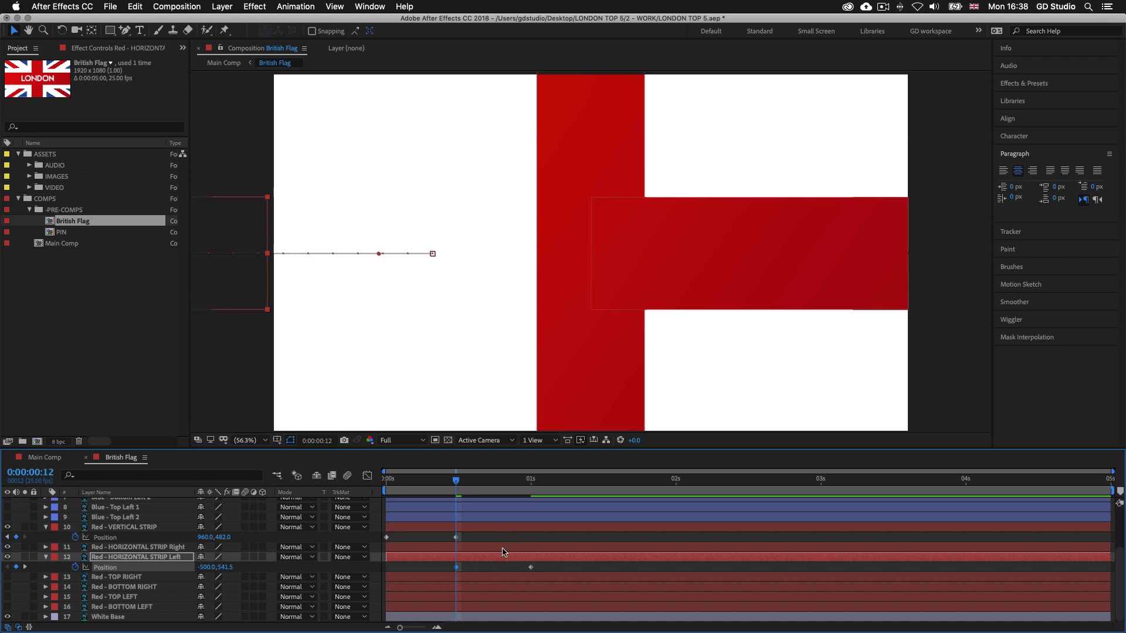
Add Position keyframes to Red - HORIZONTAL STRIP Right at 0:00:00:12 and 0:00:01:00, keeping its current placement
click(502, 549)
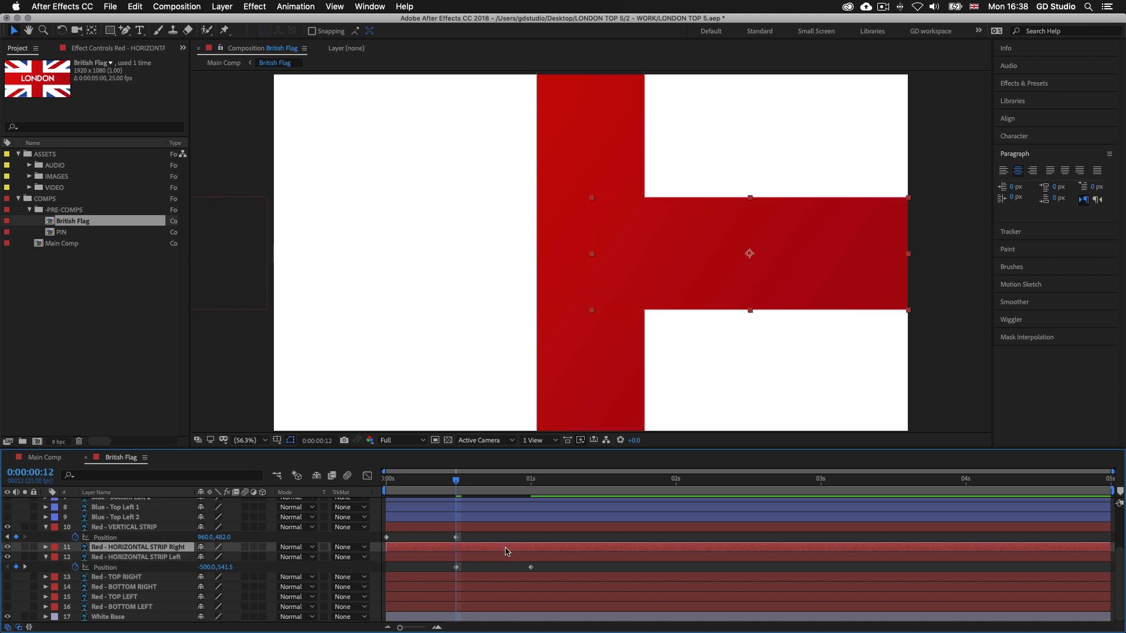
key(p)
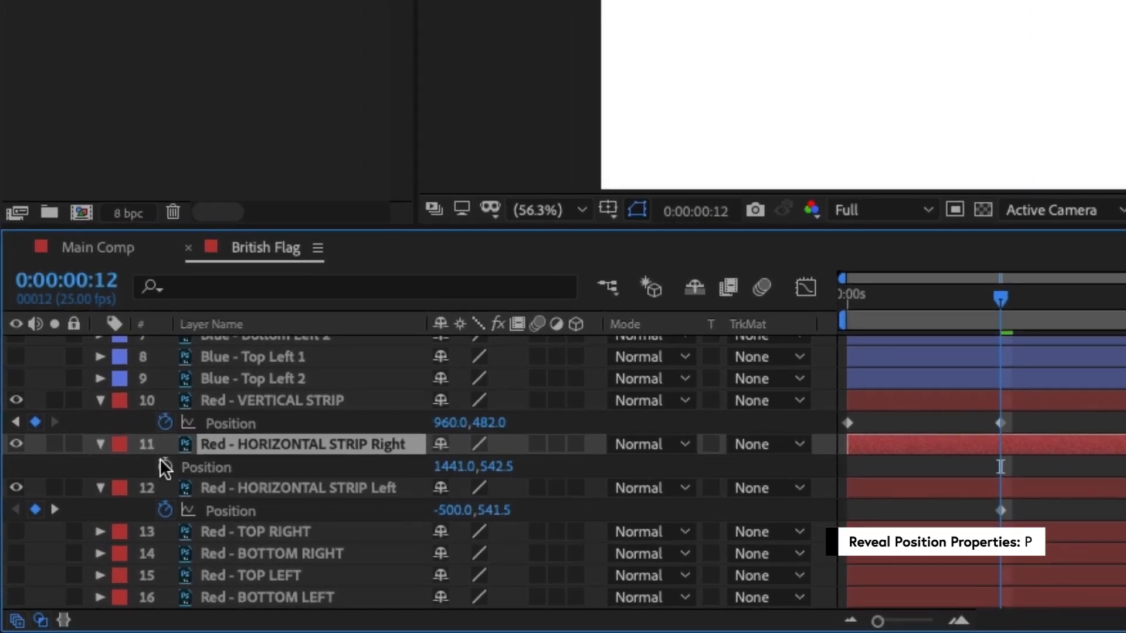
click(165, 467)
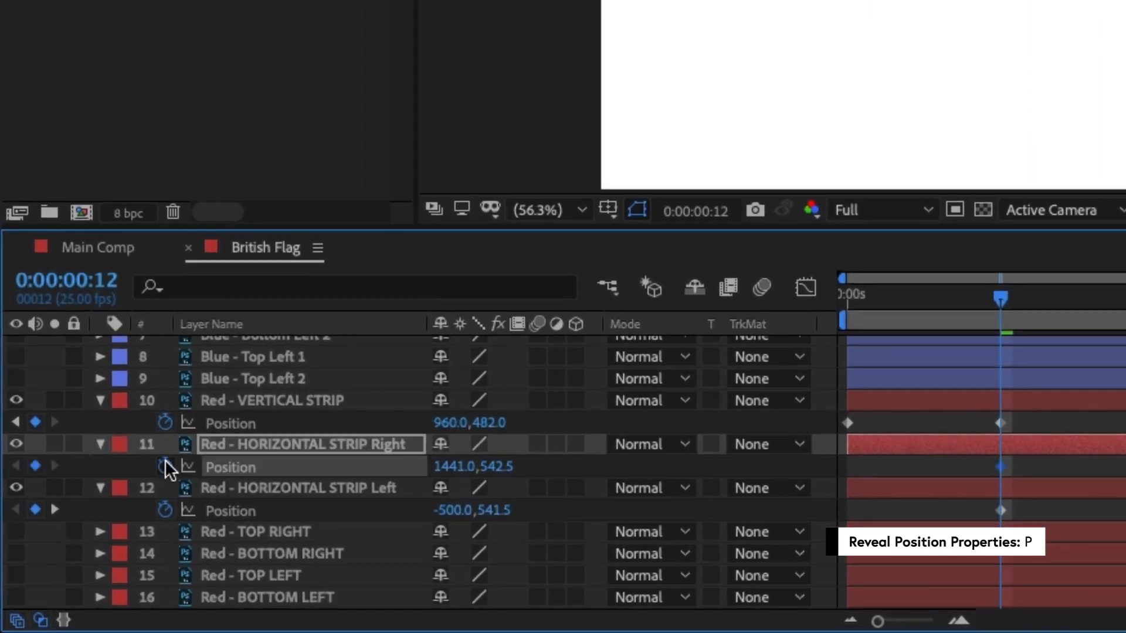
drag(994, 304, 1089, 301)
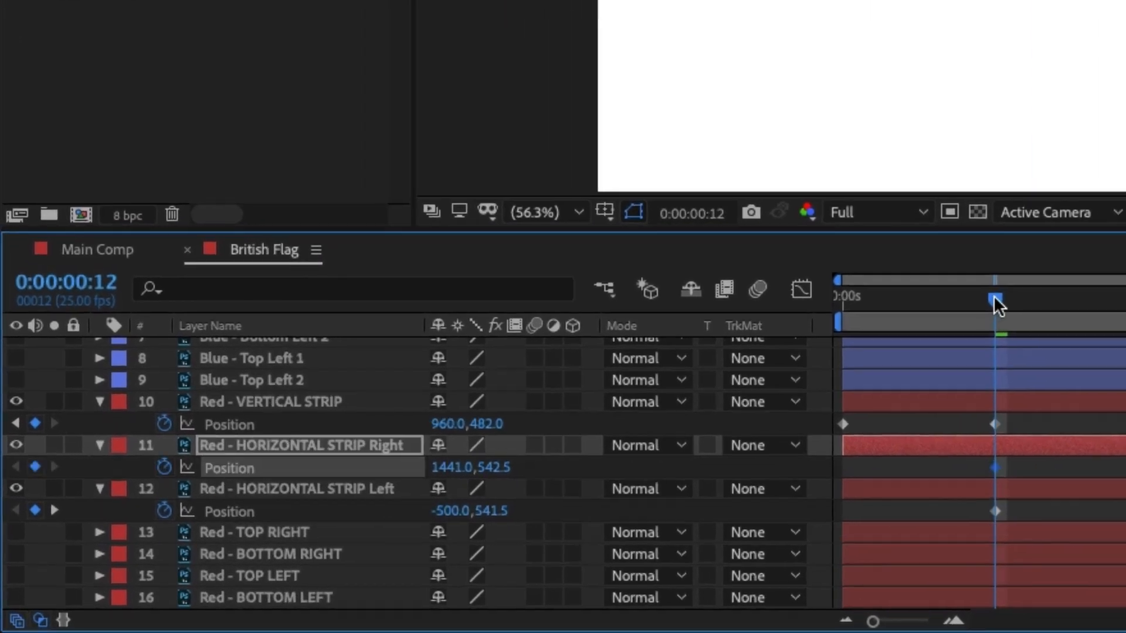
drag(497, 484, 524, 485)
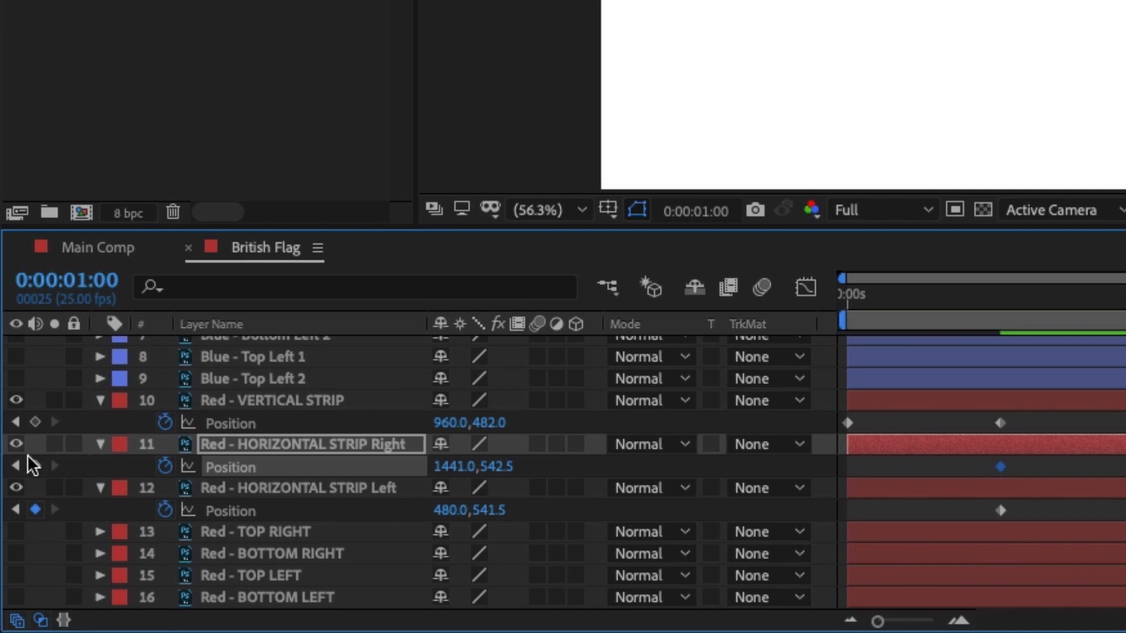
click(16, 557)
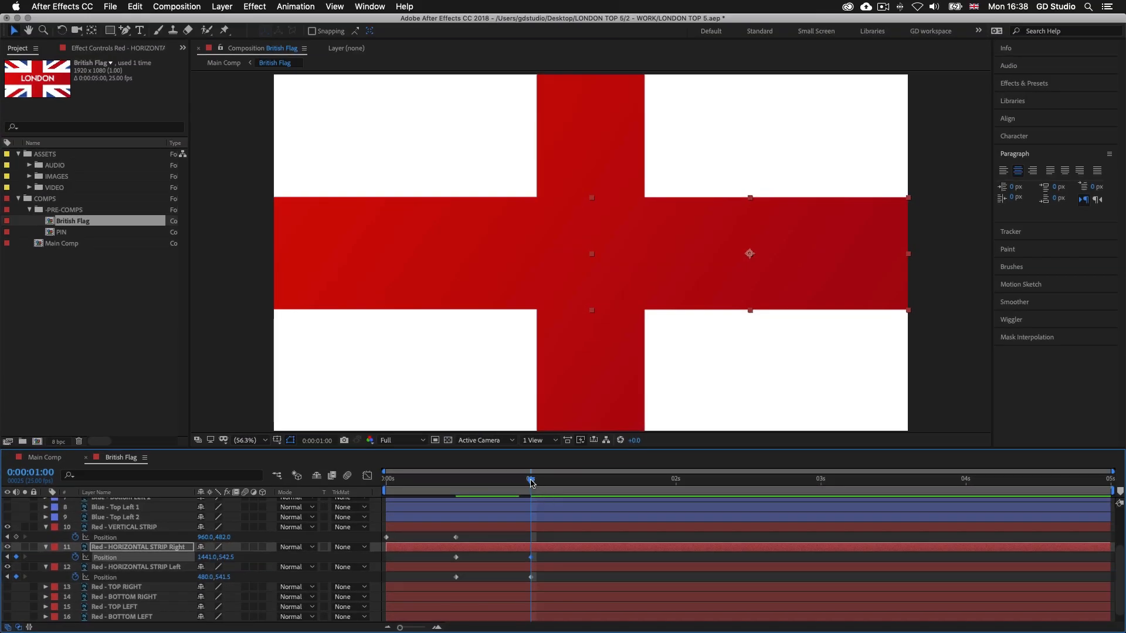
At 0:00:00:12, move Red - HORIZONTAL STRIP Right horizontally out past the frame's right edge to position 2421.0, 542.5
drag(532, 482, 461, 485)
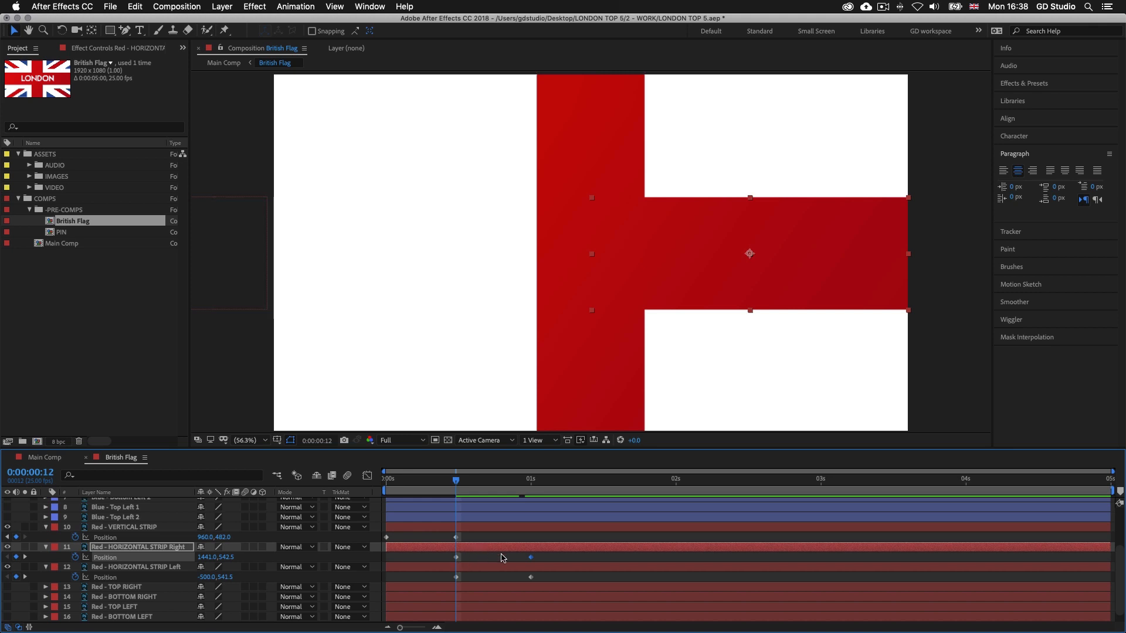
key(shift+Right)
key(shift+Right)
key(shift+Right)
key(shift+Right)
key(shift+Right)
key(shift+Right)
key(shift+Right)
key(shift+Right)
key(shift+Right)
key(shift+Right)
key(shift+Right)
key(shift+Right)
key(shift+Right)
key(shift+Right)
key(shift+Right)
key(shift+Right)
key(shift+Right)
key(shift+Right)
key(shift+Right)
key(shift+Right)
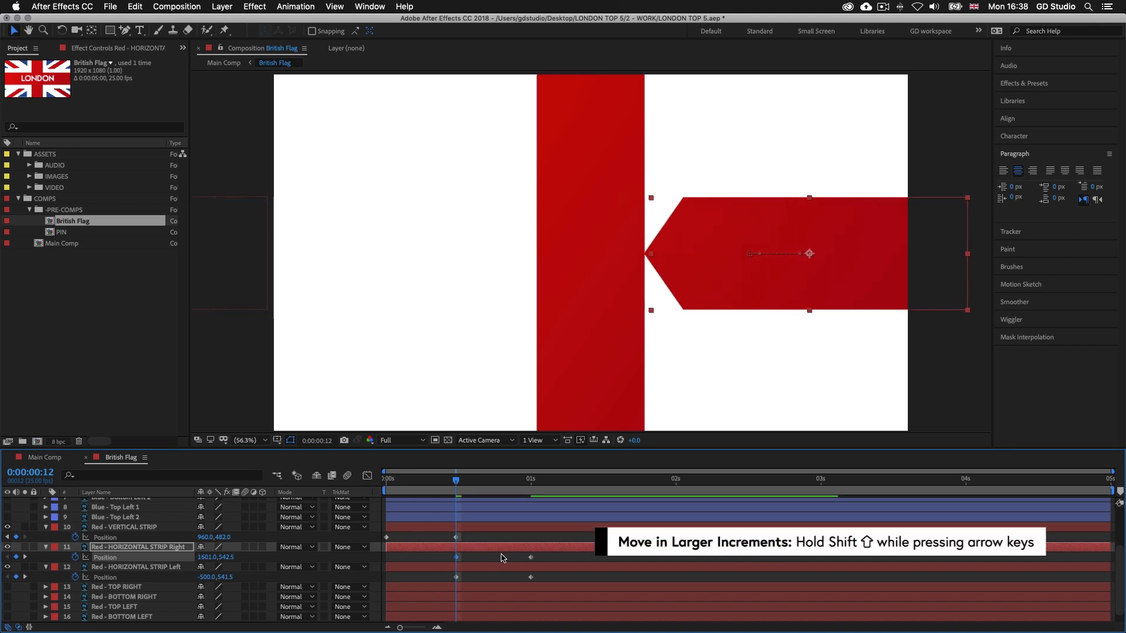
key(shift+Right)
key(shift+Right)
key(shift+Right)
key(shift+Right)
key(shift+Right)
key(shift+Right)
key(shift+Right)
key(shift+Right)
key(shift+Right)
key(shift+Right)
key(shift+Right)
key(shift+Right)
key(shift+Right)
key(shift+Right)
key(shift+Right)
key(shift+Right)
key(shift+Right)
key(shift+Right)
key(shift+Right)
key(shift+Right)
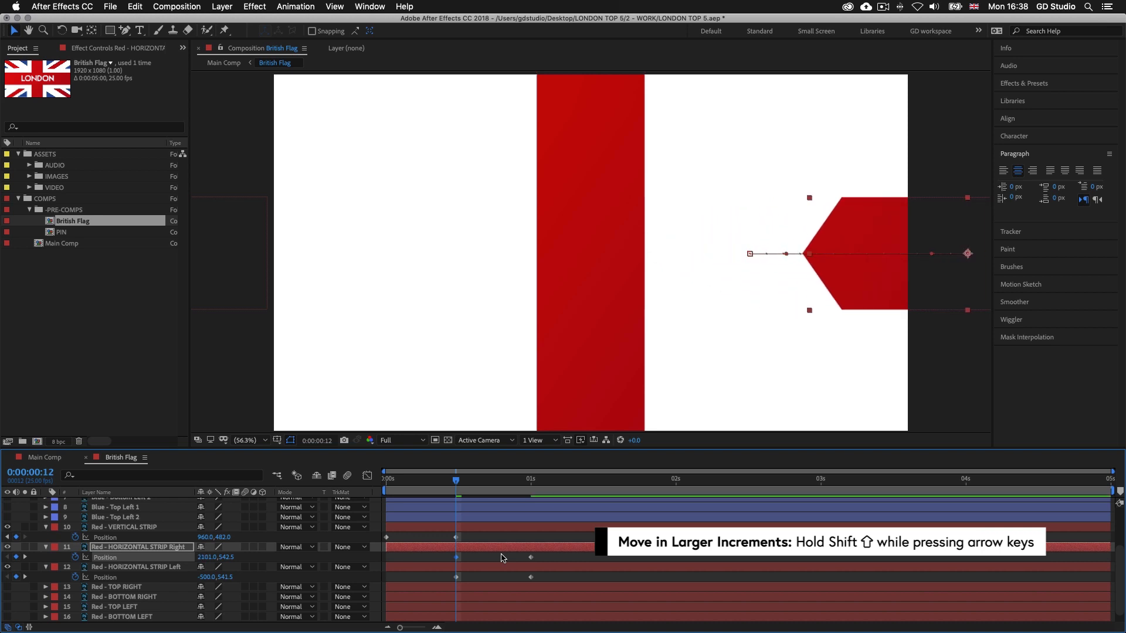
key(shift+Right)
key(shift+Right)
key(shift+Right)
key(shift+Right)
key(shift+Right)
key(shift+Right)
key(shift+Right)
key(shift+Right)
key(shift+Right)
key(shift+Right)
key(shift+Right)
key(shift+Right)
key(shift+Right)
key(shift+Right)
key(shift+Right)
key(shift+Right)
key(shift+Right)
key(shift+Right)
key(shift+Right)
key(shift+Right)
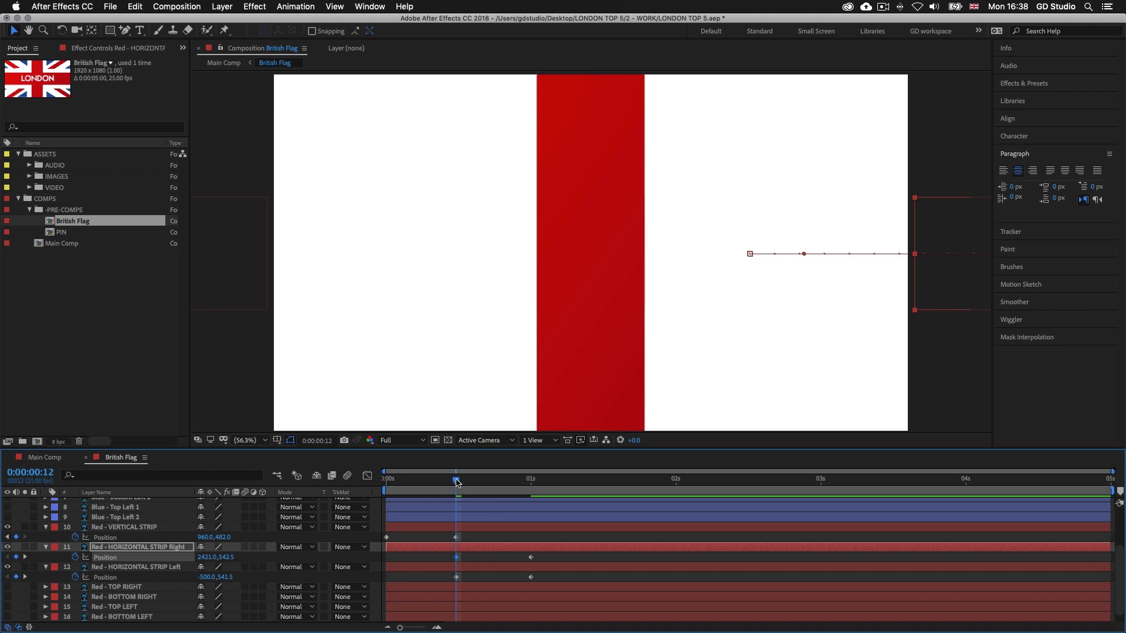
Set the current time to 0:00:01:00 and make the four diagonal red corner layers visible
drag(457, 483, 528, 501)
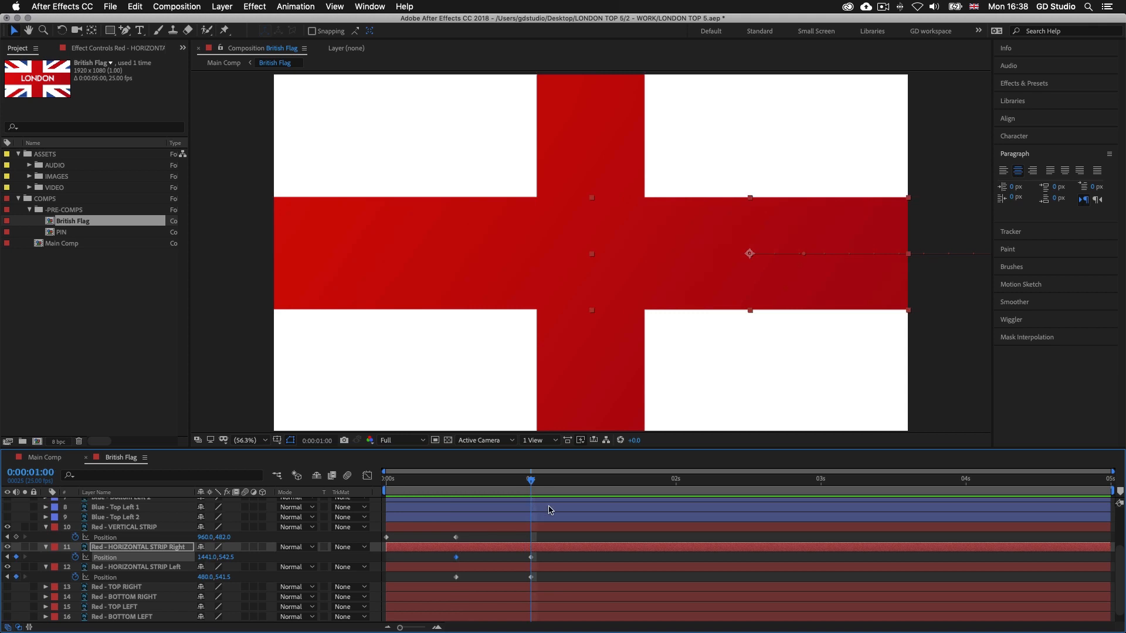
scroll(492, 546, down, 1)
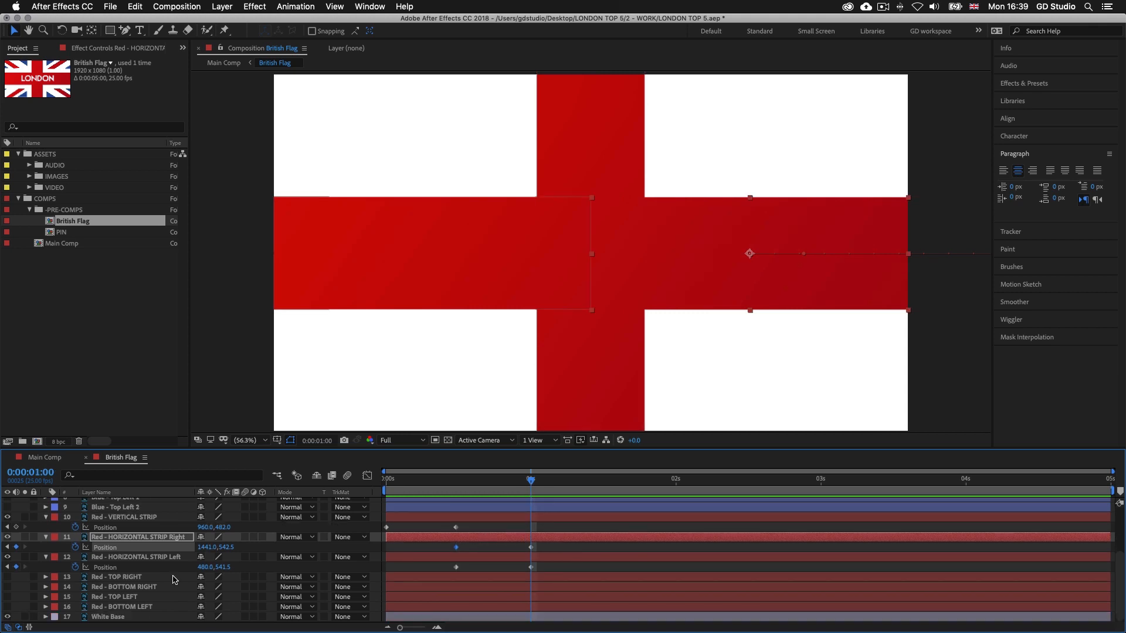
drag(7, 577, 8, 607)
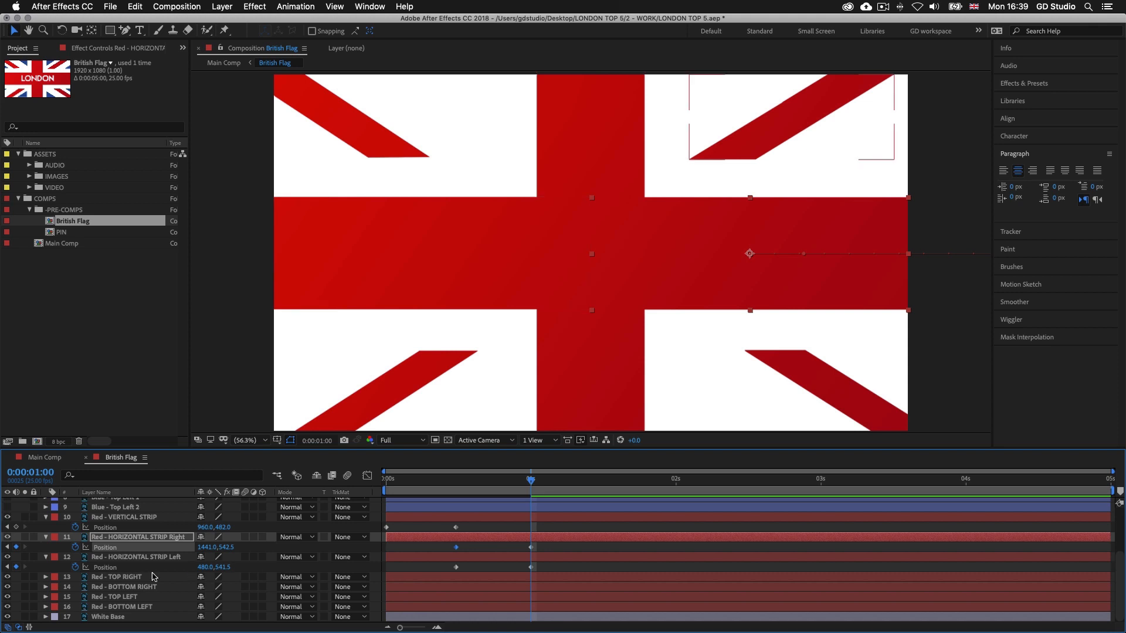
Add Position keyframes to all four diagonal red corner layers together at 0:00:01:00 and 0:00:01:13, keeping their current placement
click(132, 578)
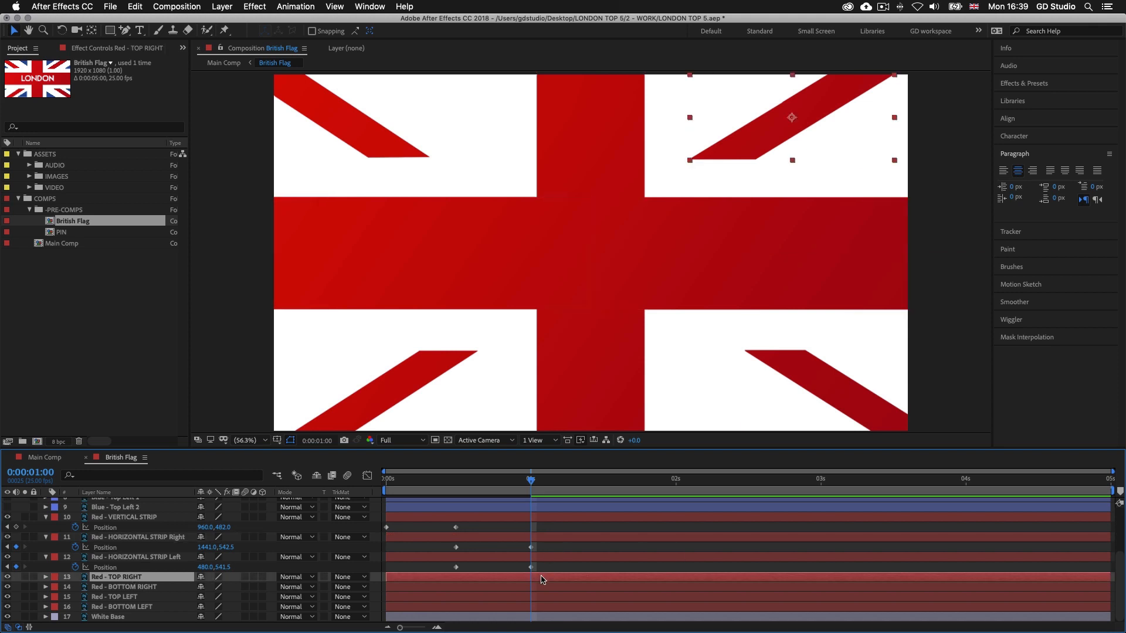
shift+click(543, 609)
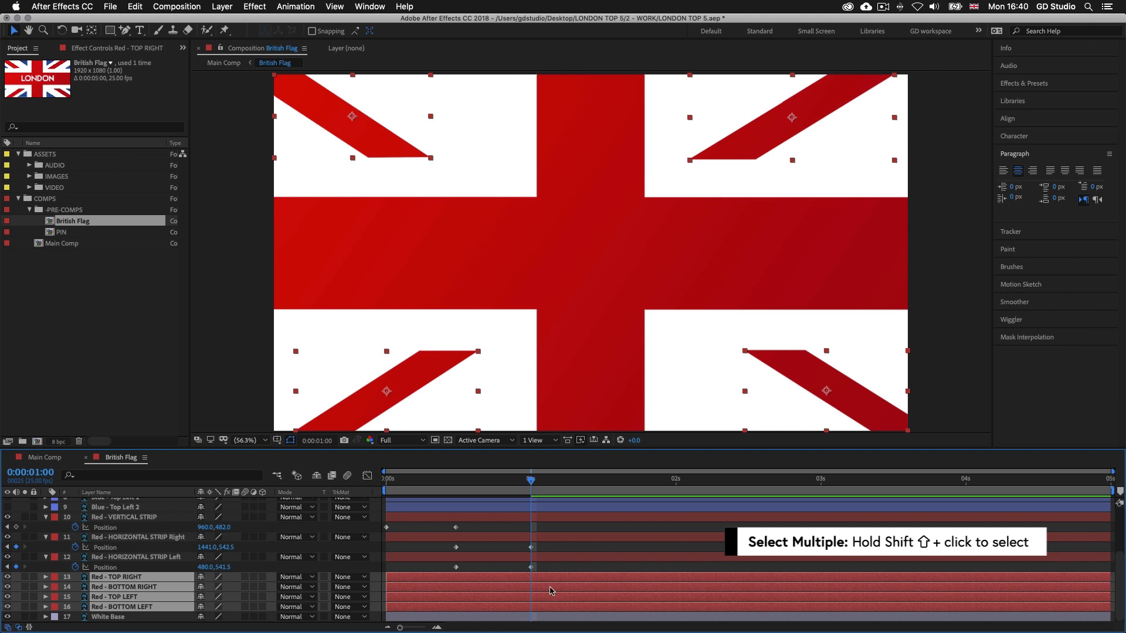
key(p)
scroll(552, 590, down, 2)
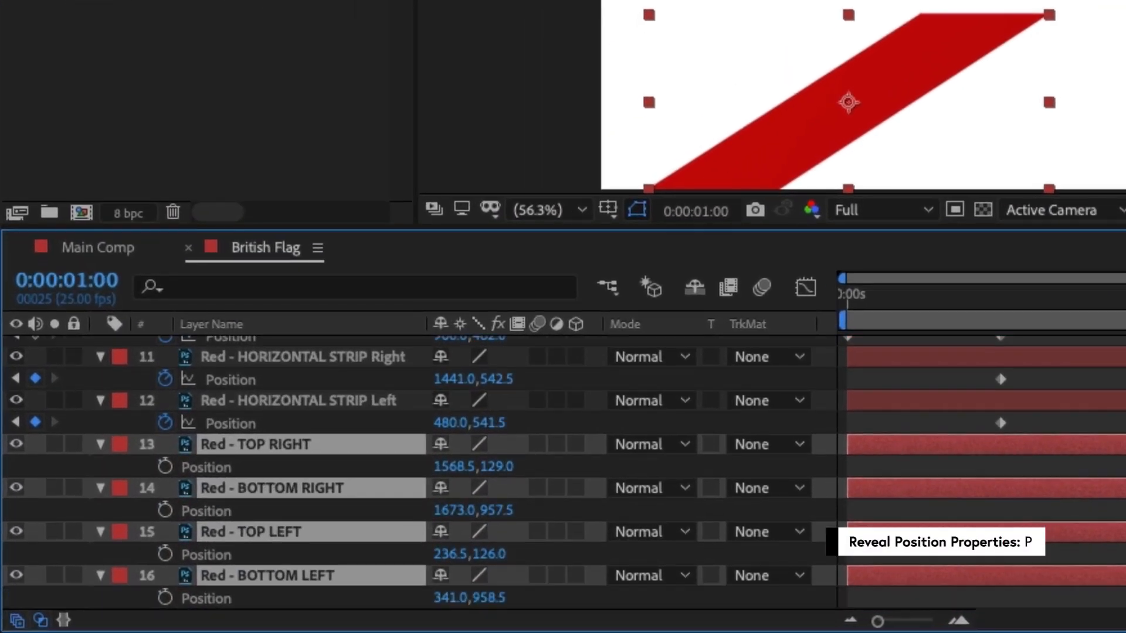
scroll(563, 472, down, 1)
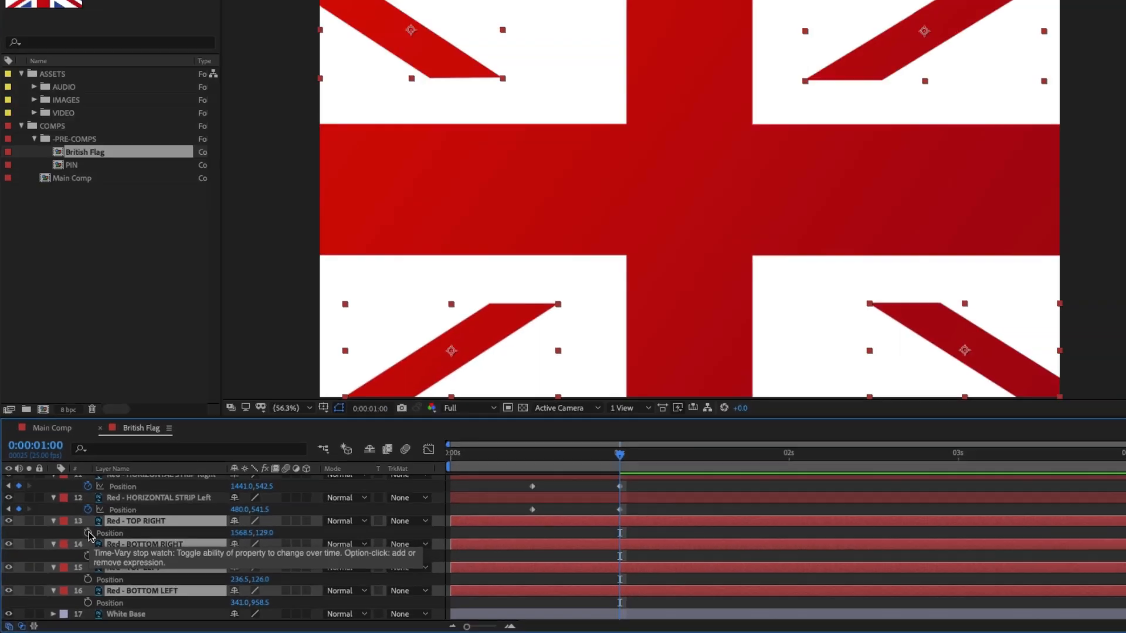
click(88, 534)
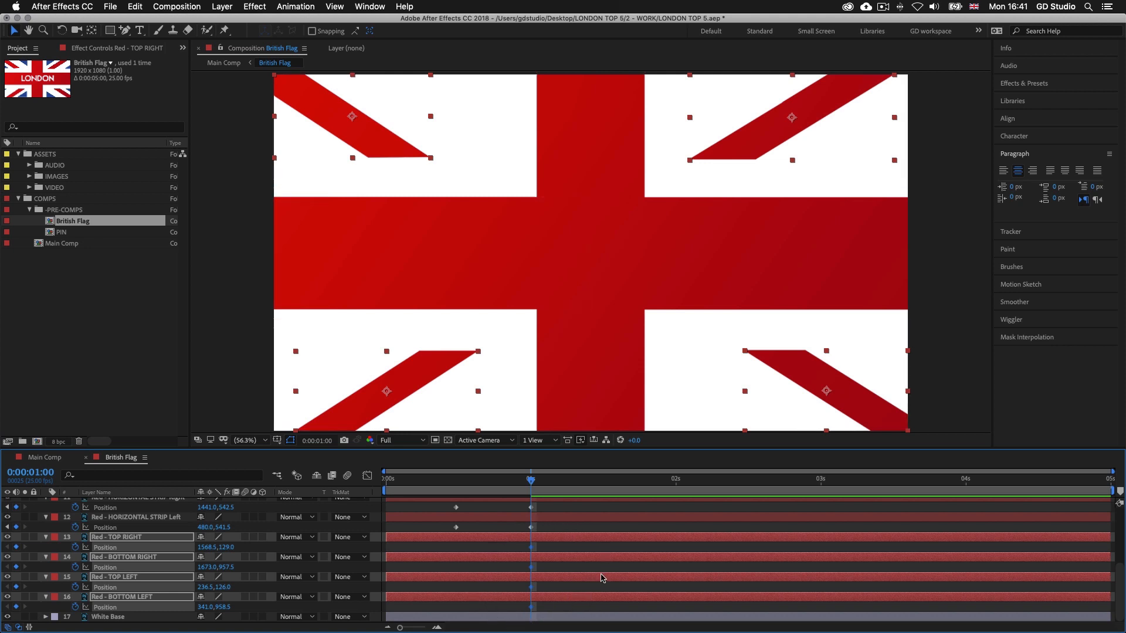
drag(532, 482, 609, 483)
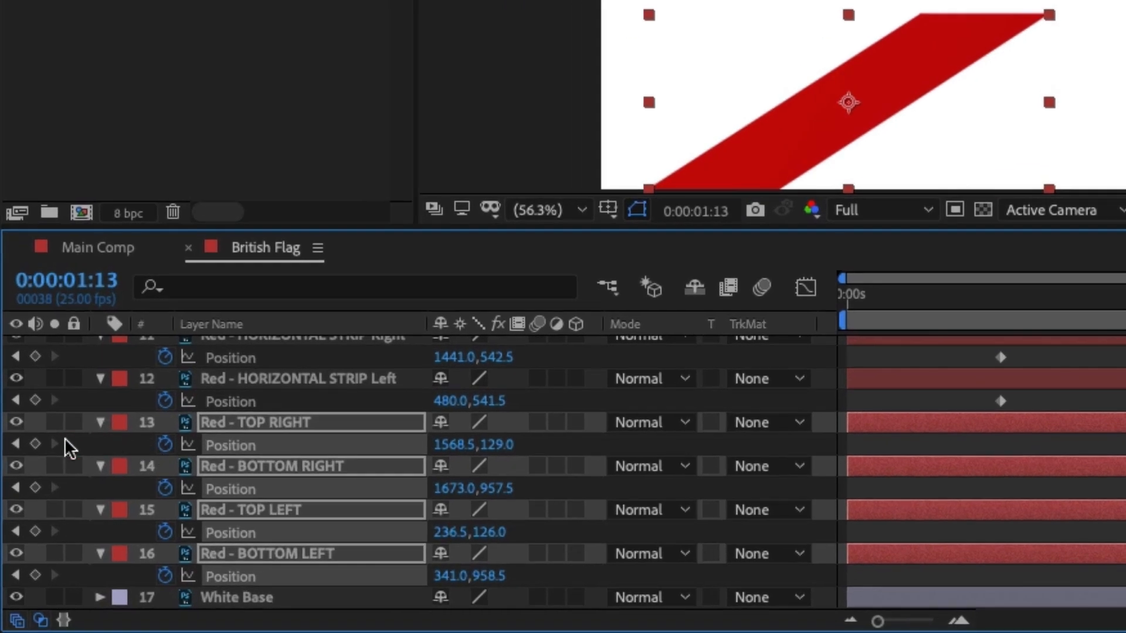
click(35, 444)
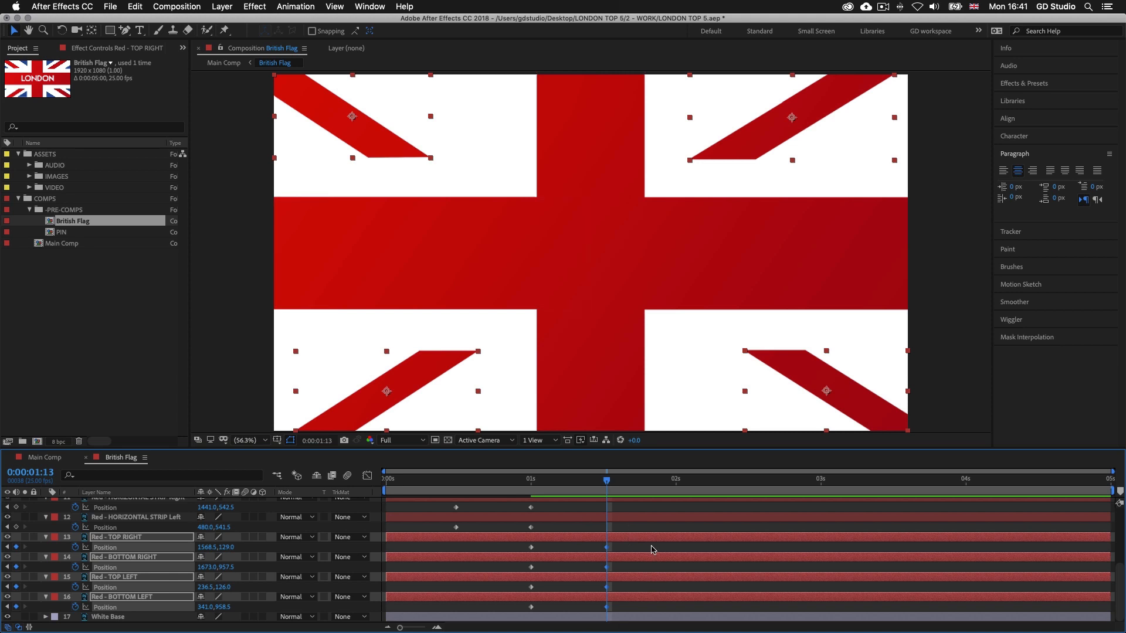
At 0:00:01:00, move only Red - TOP RIGHT diagonally up and out of the frame to about 1977.1, -141.0
drag(607, 482, 535, 484)
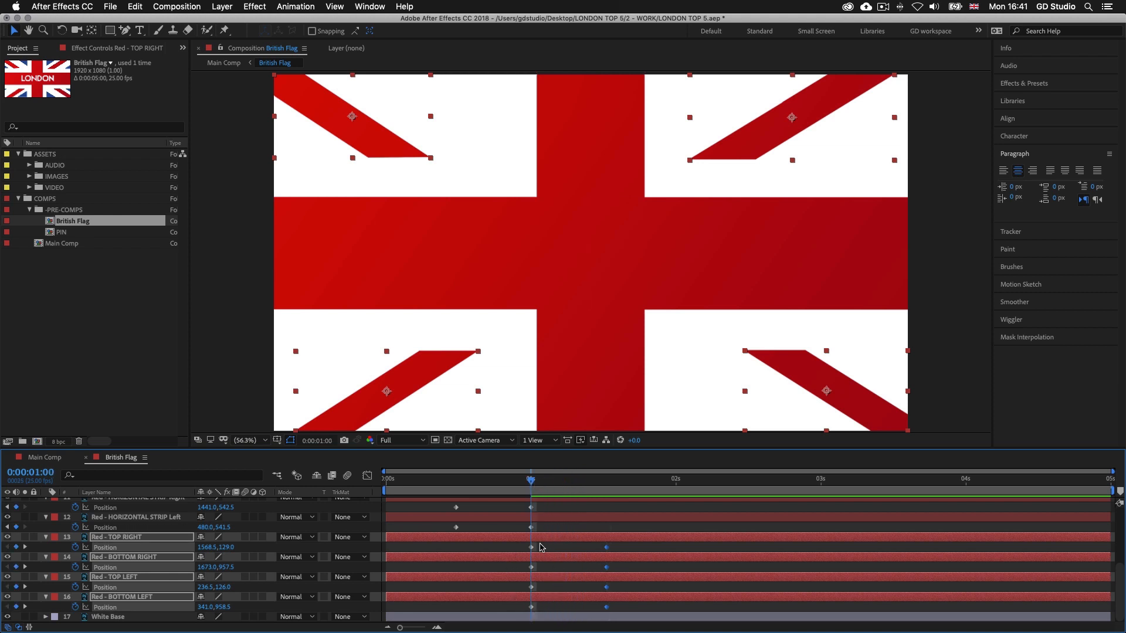
drag(542, 545, 507, 622)
key(F2)
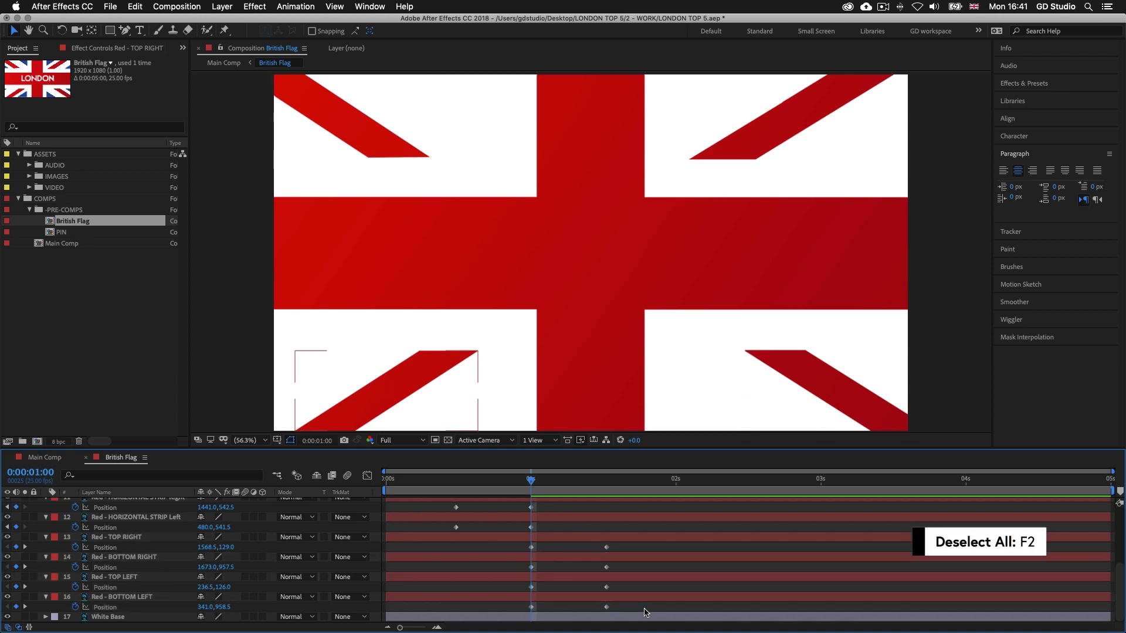
click(548, 538)
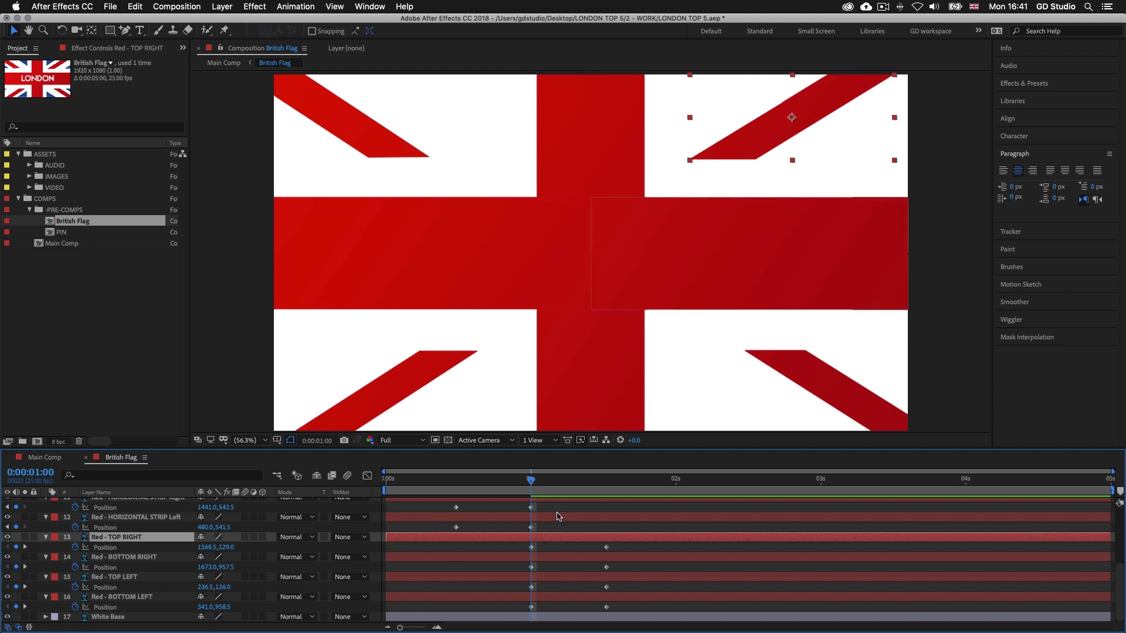
click(736, 153)
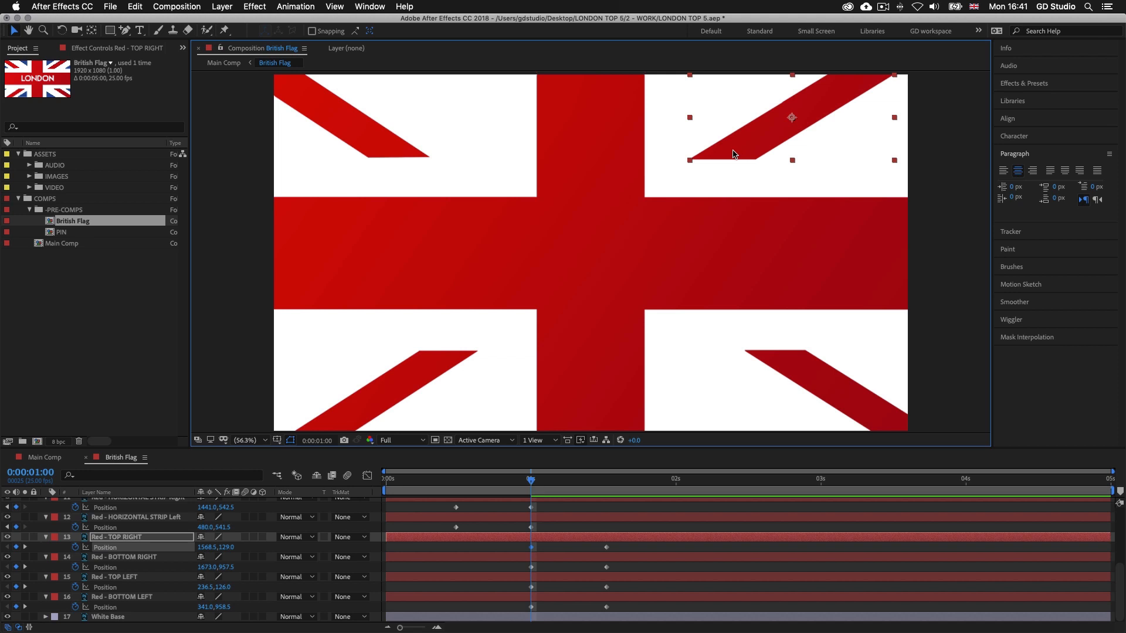
drag(732, 154, 862, 69)
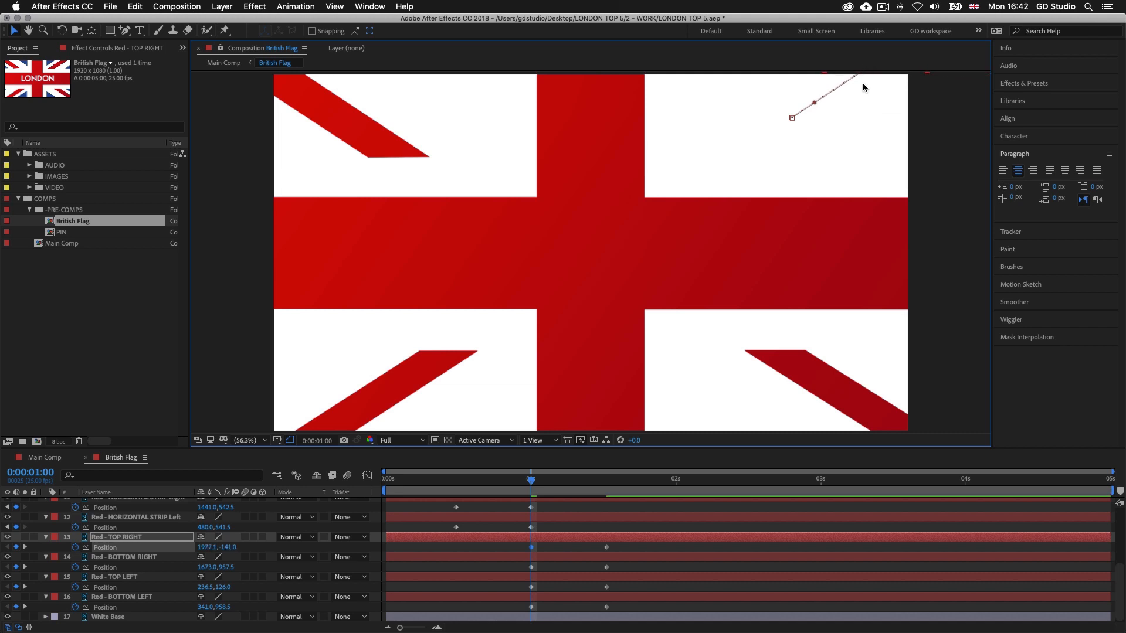
At 0:00:01:00, move Red - BOTTOM RIGHT diagonally down and out of the frame to about 2124.2, 1204.4
click(503, 558)
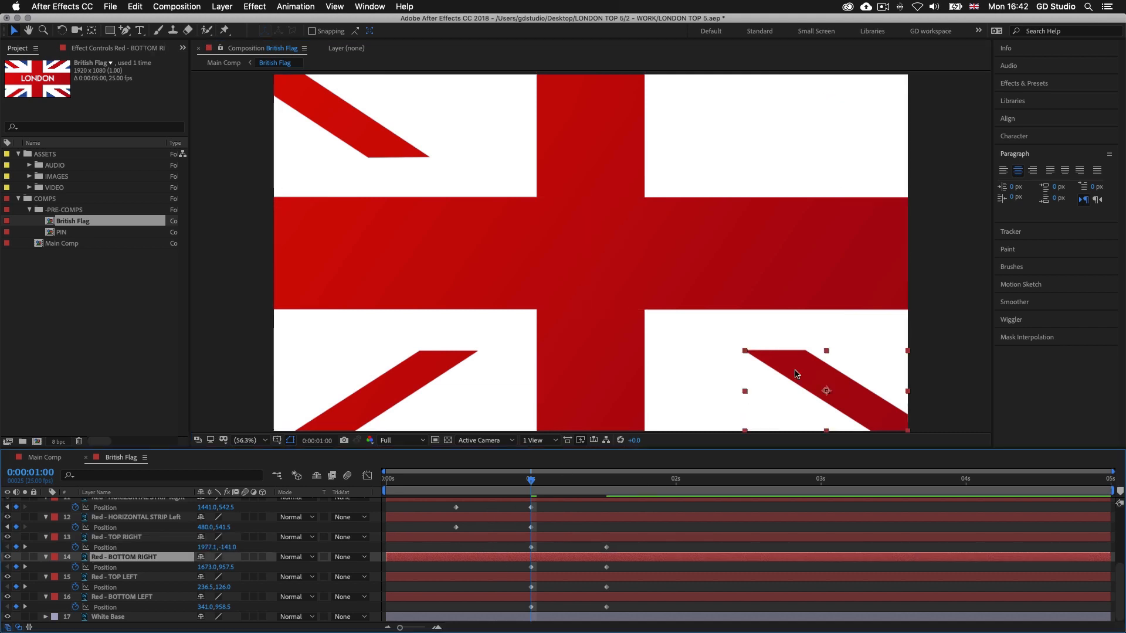
drag(784, 365, 934, 447)
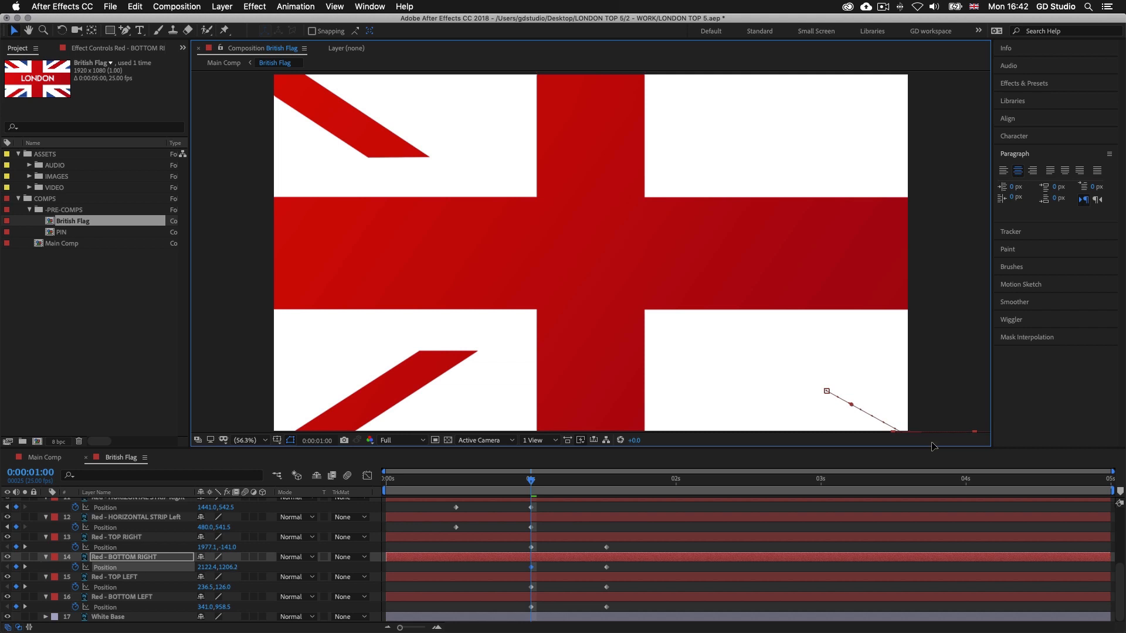
At 0:00:01:00, move Red - TOP LEFT out of frame to about -65.5, -136.9 and Red - BOTTOM LEFT to about -71.1, 1207.2
click(572, 577)
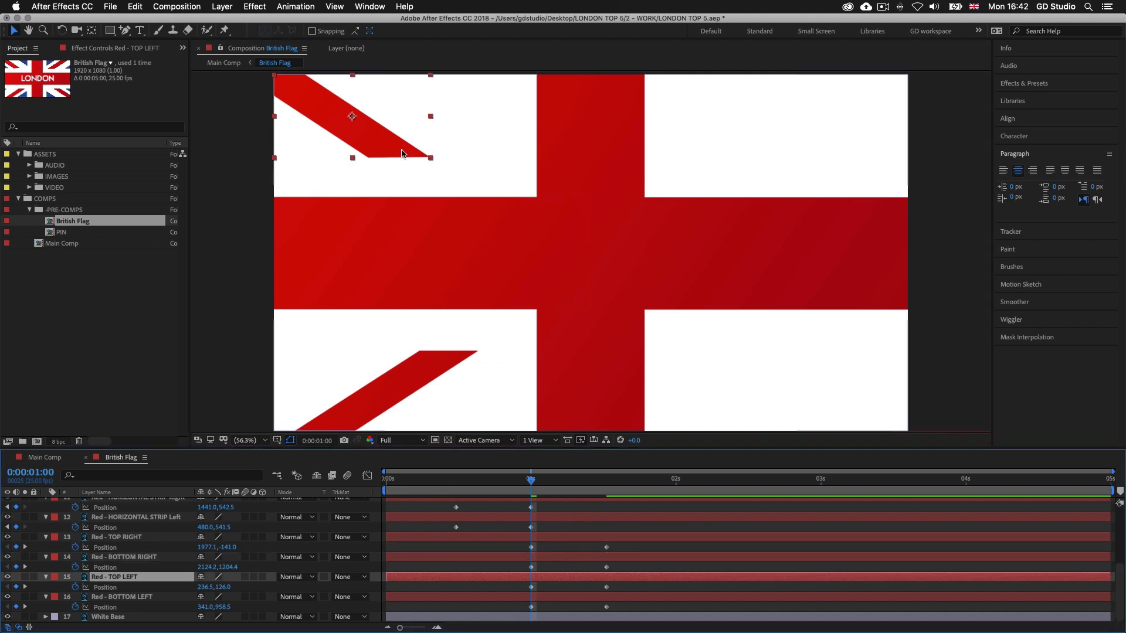
drag(381, 148, 282, 61)
click(567, 599)
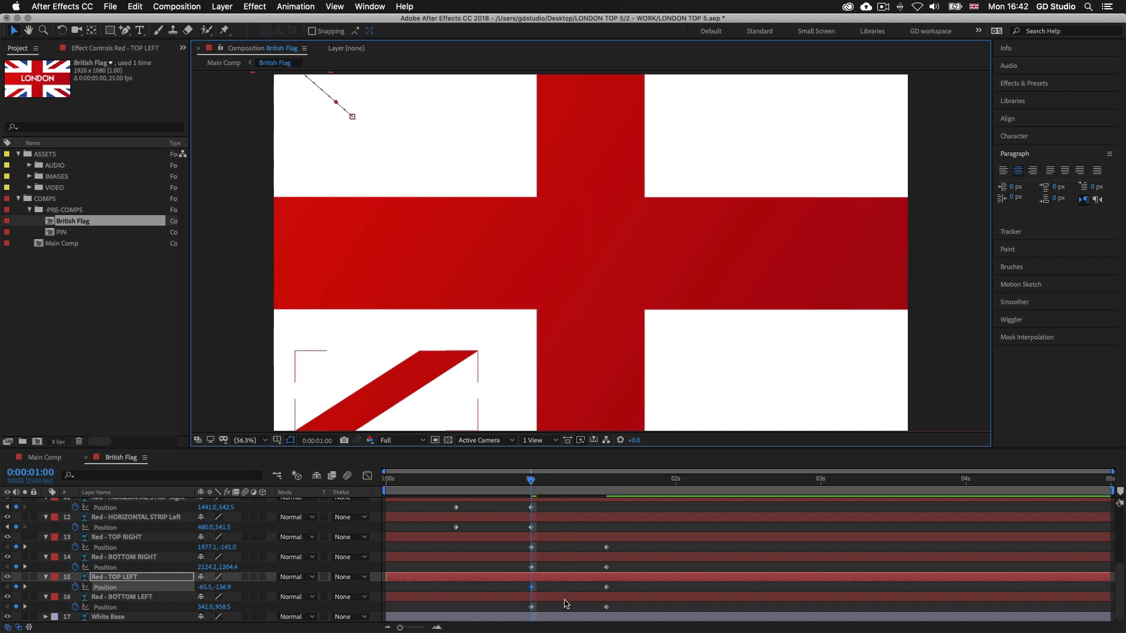
drag(449, 362, 314, 443)
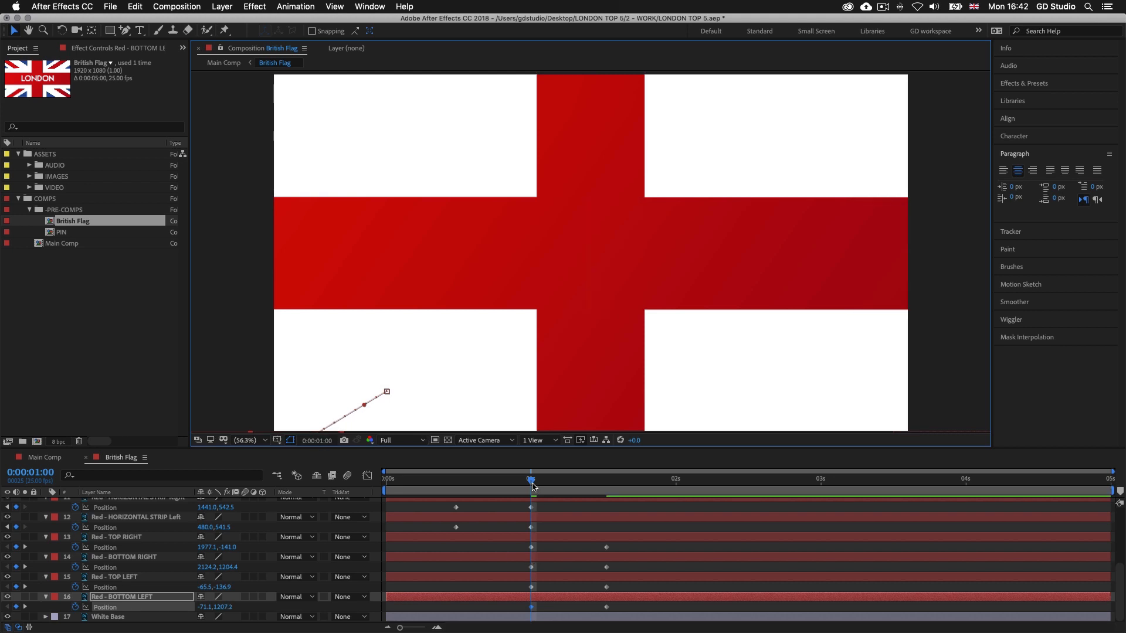
drag(531, 482, 583, 488)
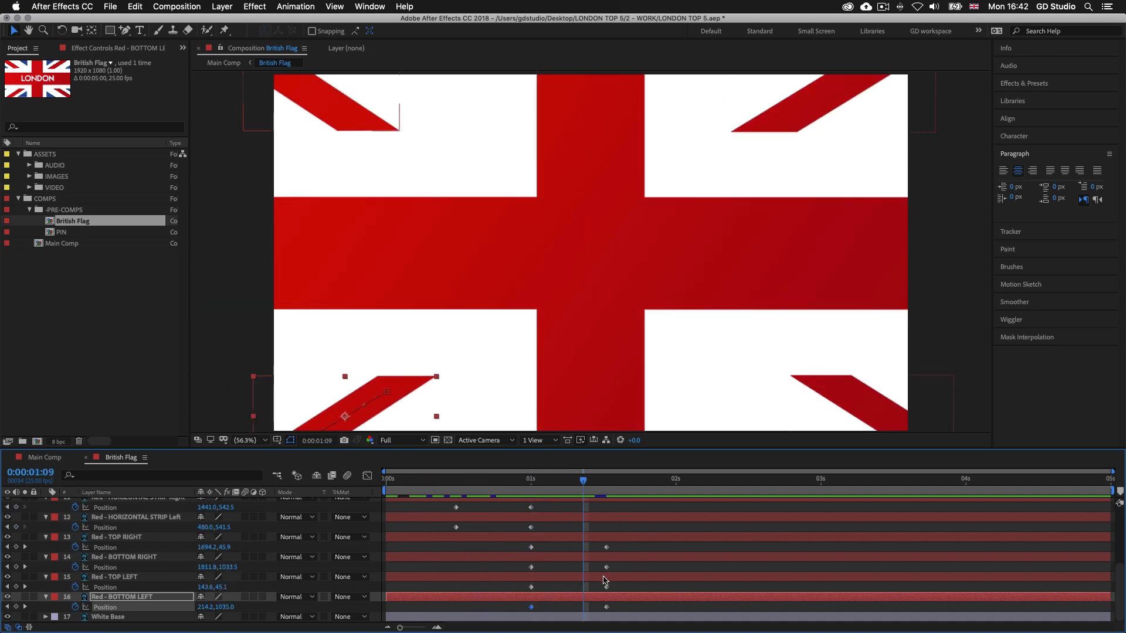
Collapse the keyframed properties of the red layers from Red - VERTICAL STRIP through Red - TOP LEFT
scroll(604, 580, up, 3)
scroll(604, 580, up, 4)
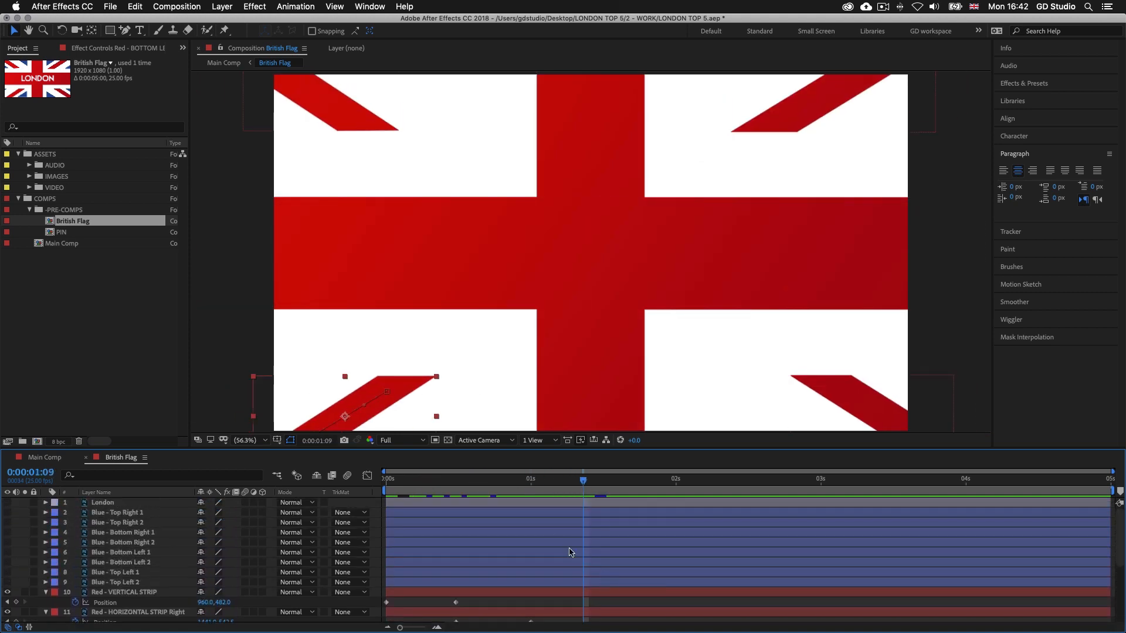
click(537, 593)
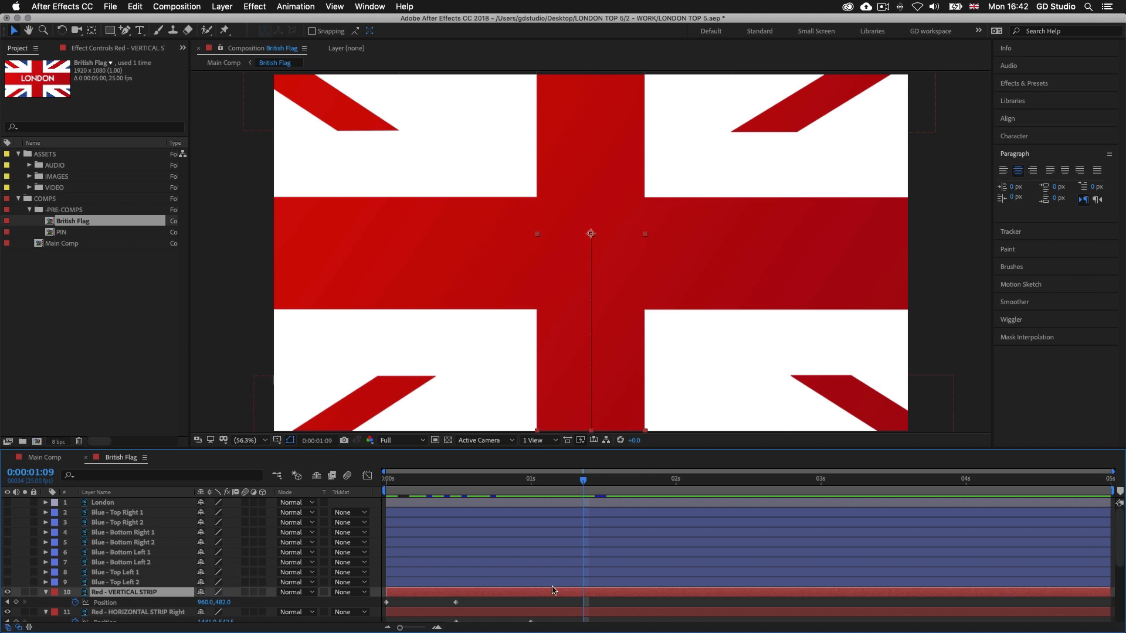
scroll(552, 591, down, 5)
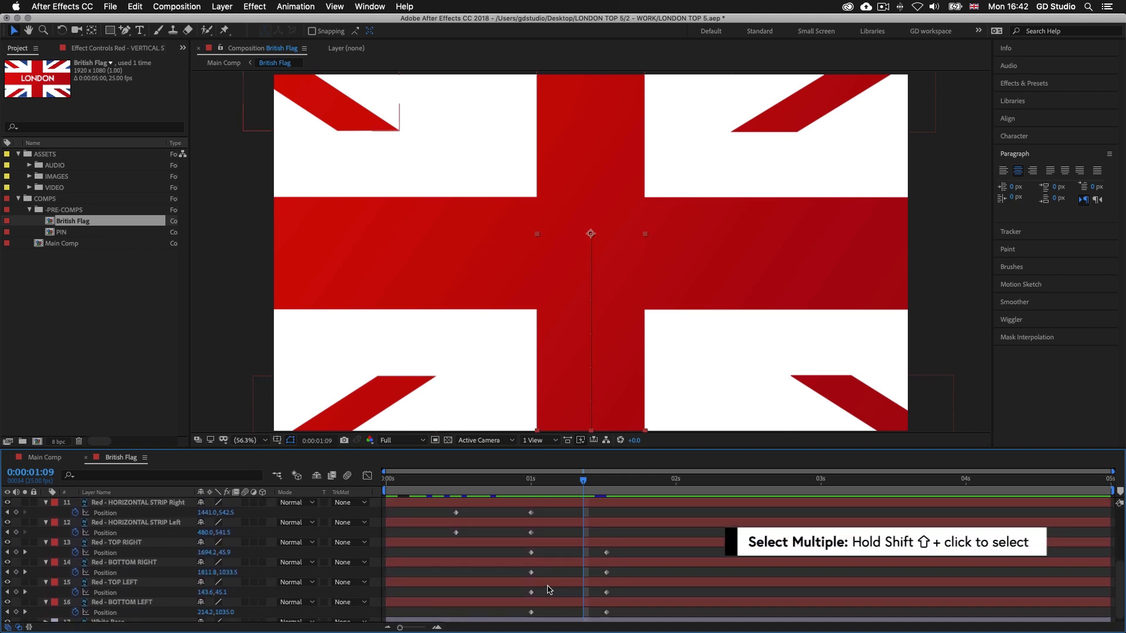
shift+click(549, 585)
key(u)
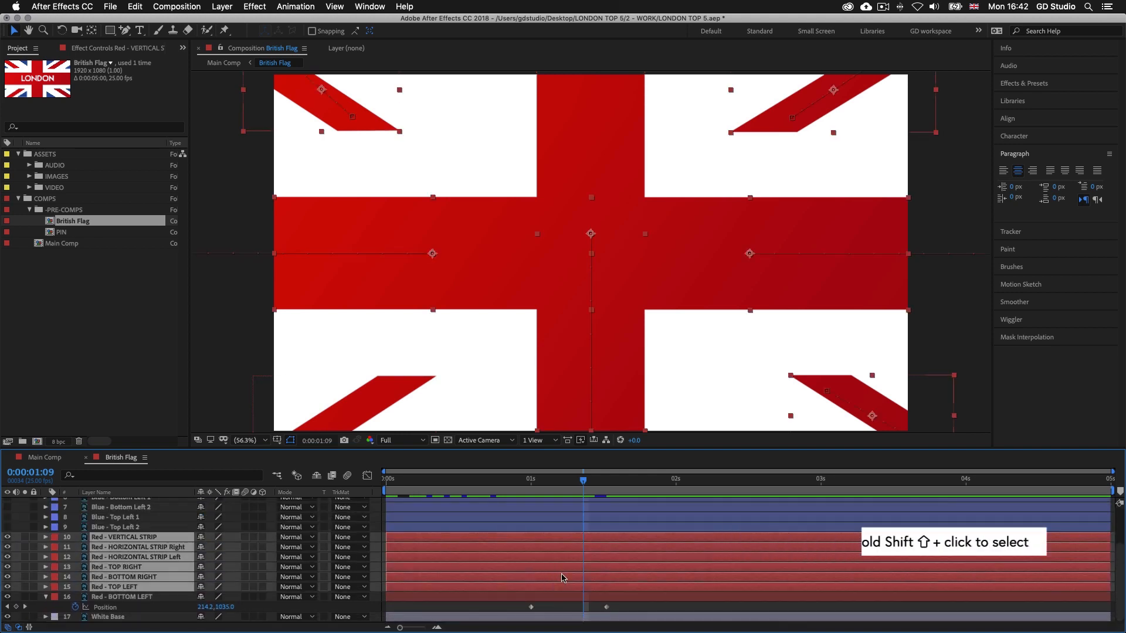
scroll(648, 553, down, 1)
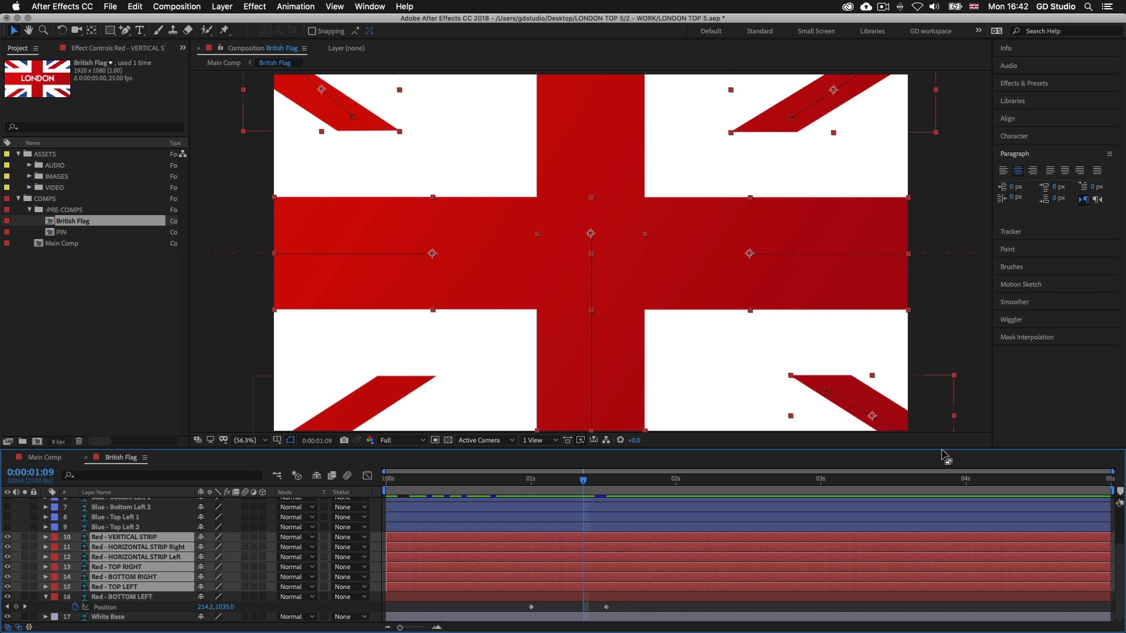
Enlarge the timeline area and make all eight blue corner layers visible
drag(943, 448, 943, 430)
scroll(522, 532, up, 5)
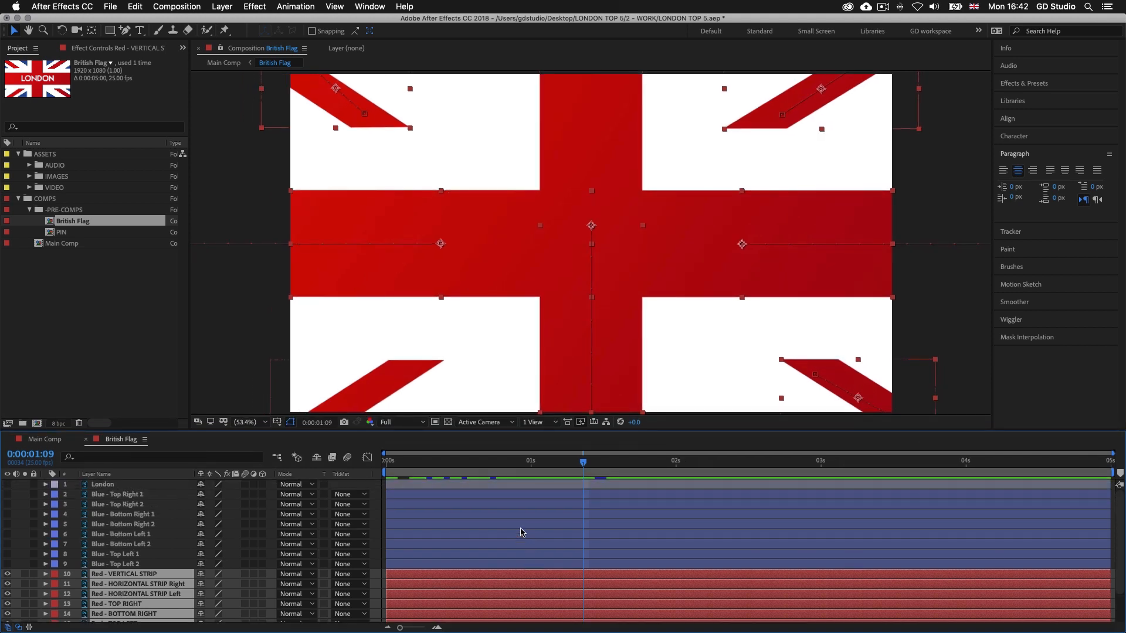
drag(7, 494, 7, 564)
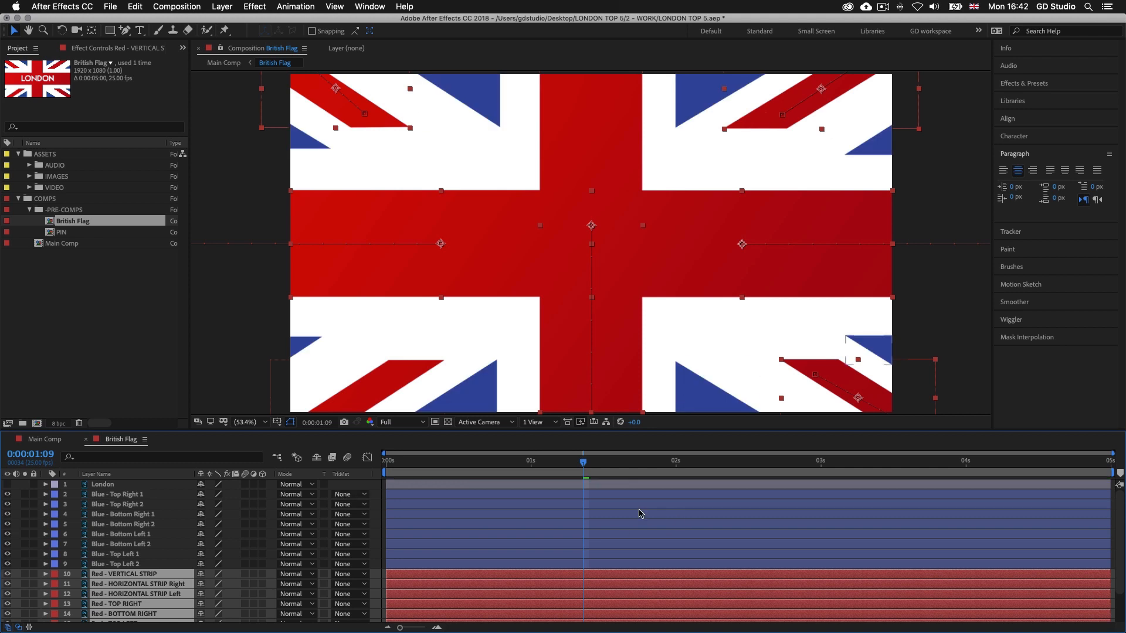
At 0:00:01:13, turn on Position keyframing for all eight blue corner layers together
scroll(641, 514, down, 1)
key(u)
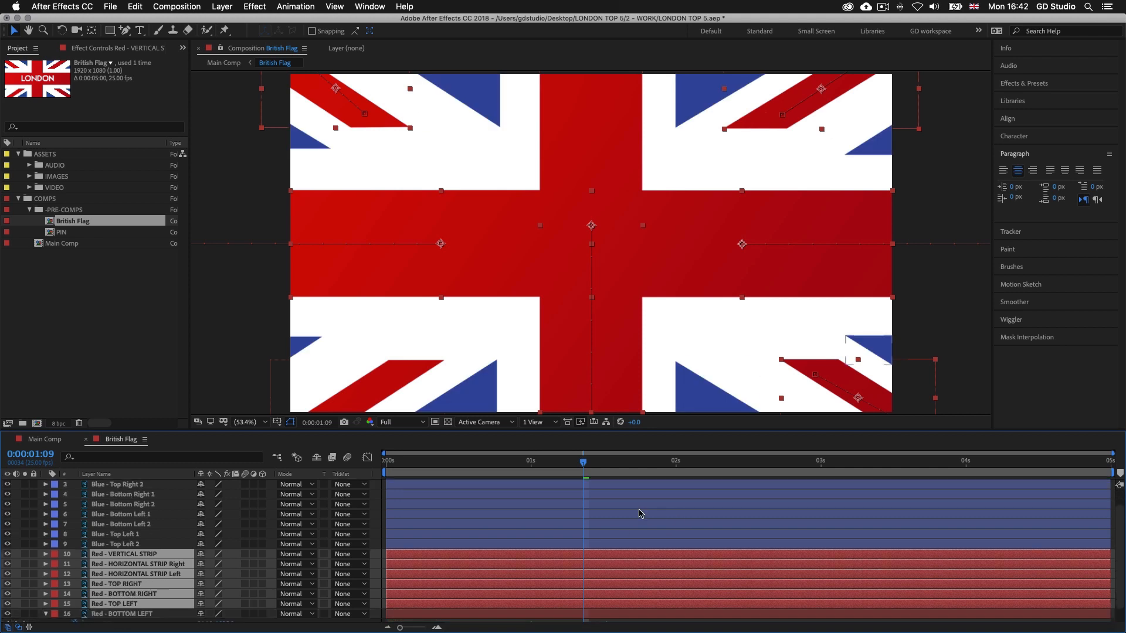
scroll(736, 498, down, 3)
drag(573, 465, 607, 463)
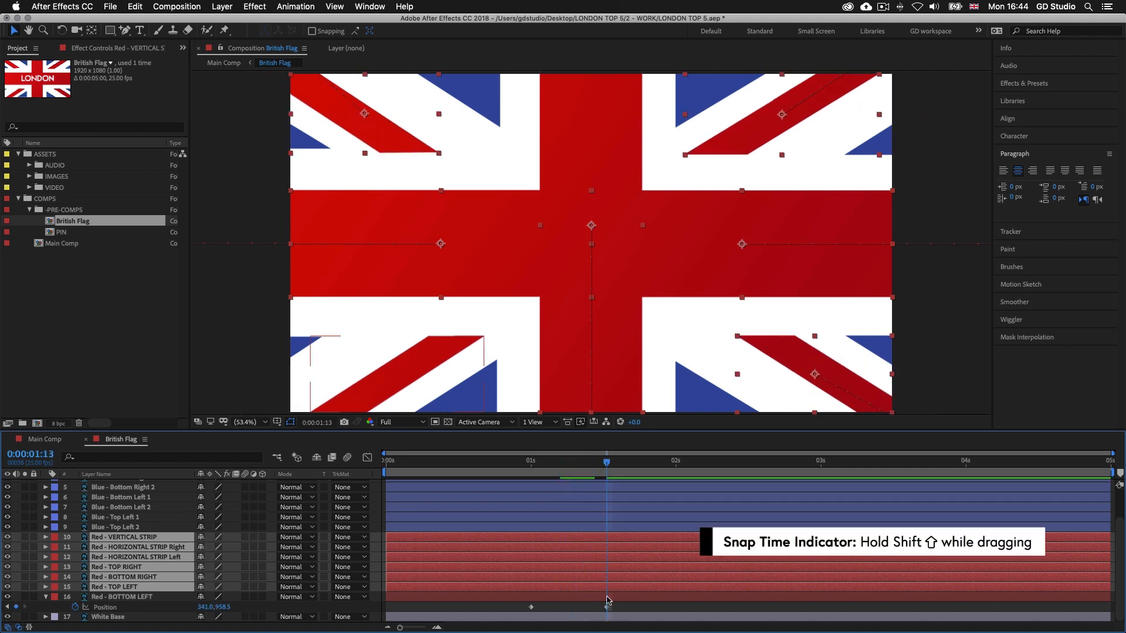
scroll(636, 572, up, 3)
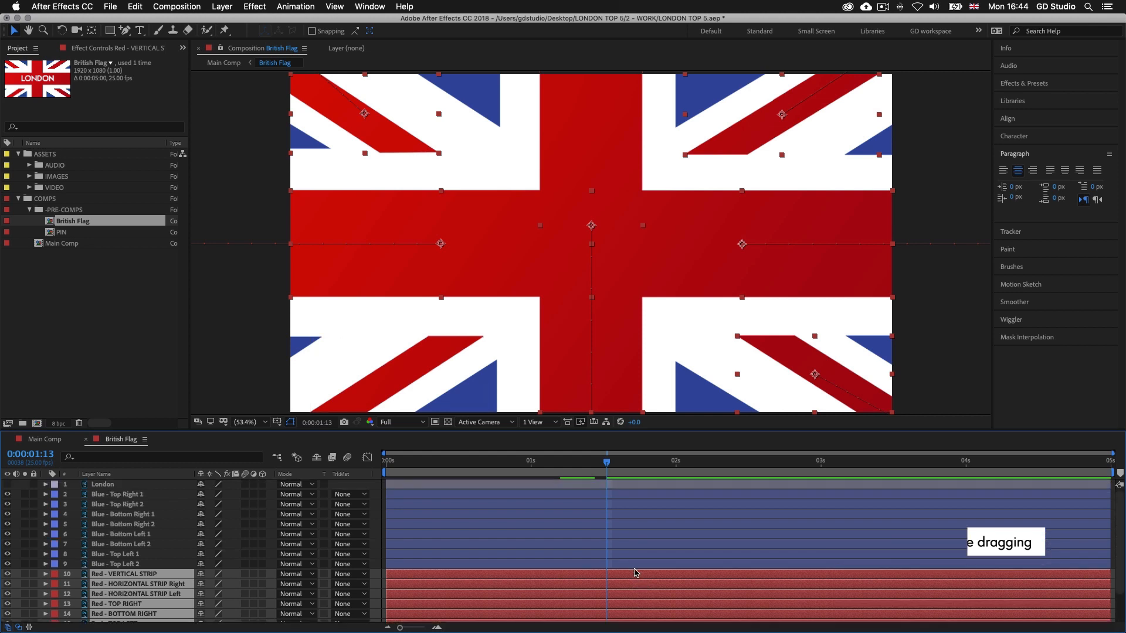
click(632, 497)
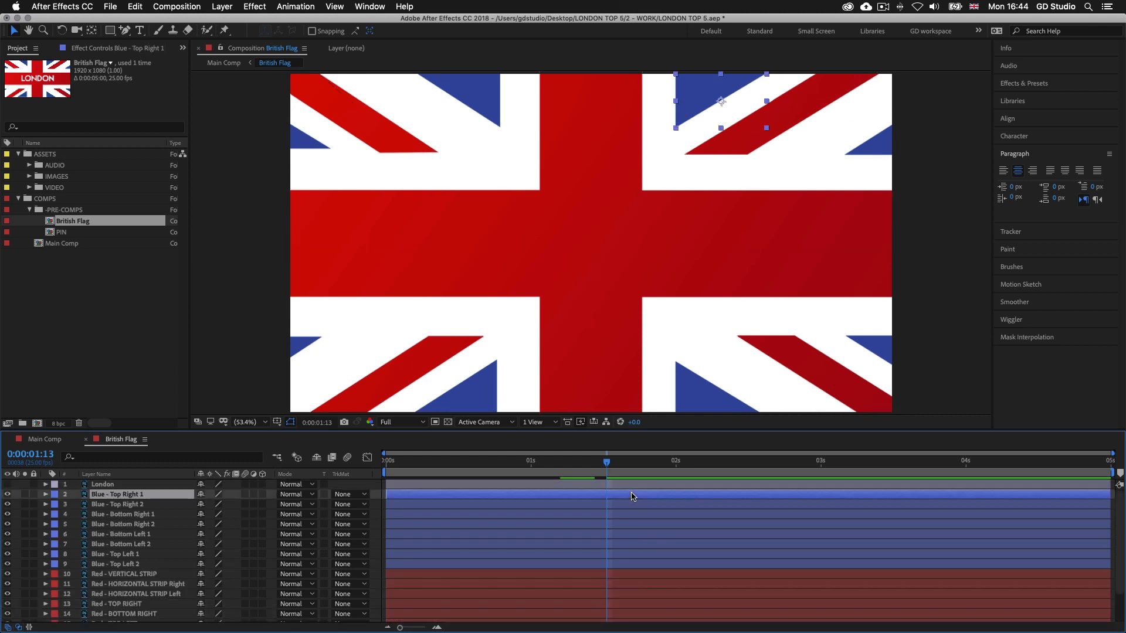
shift+click(629, 565)
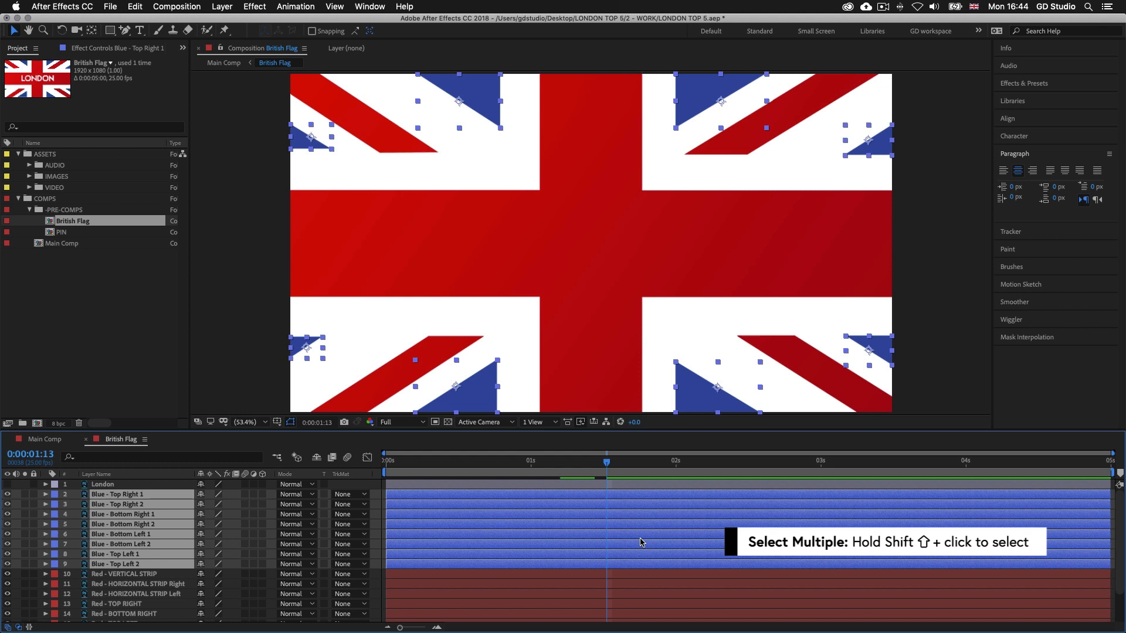
key(p)
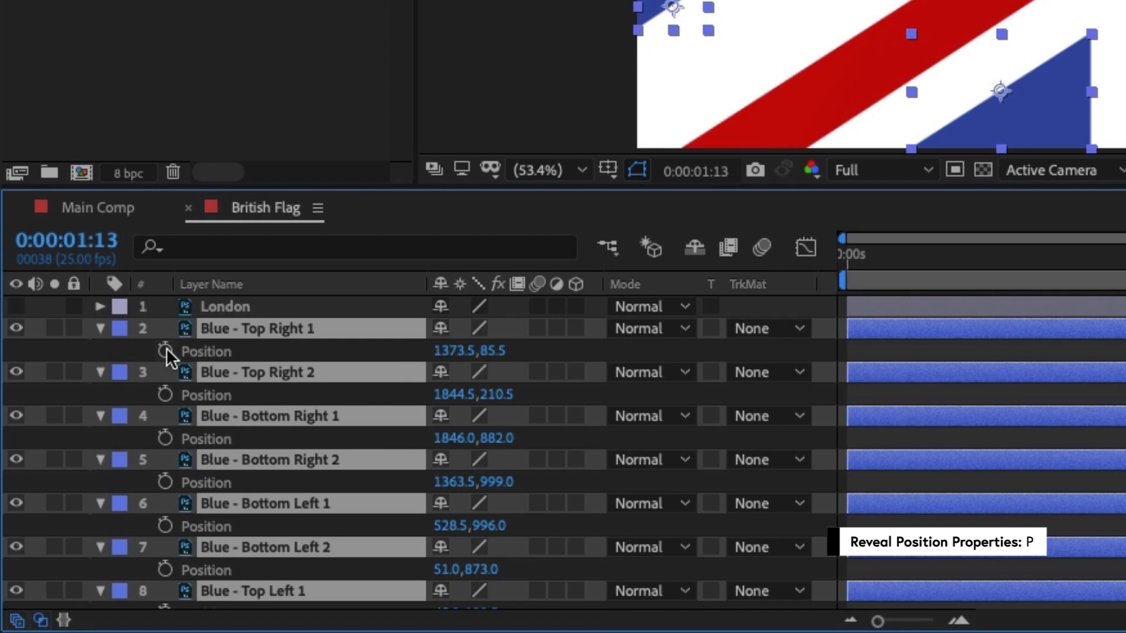
click(165, 350)
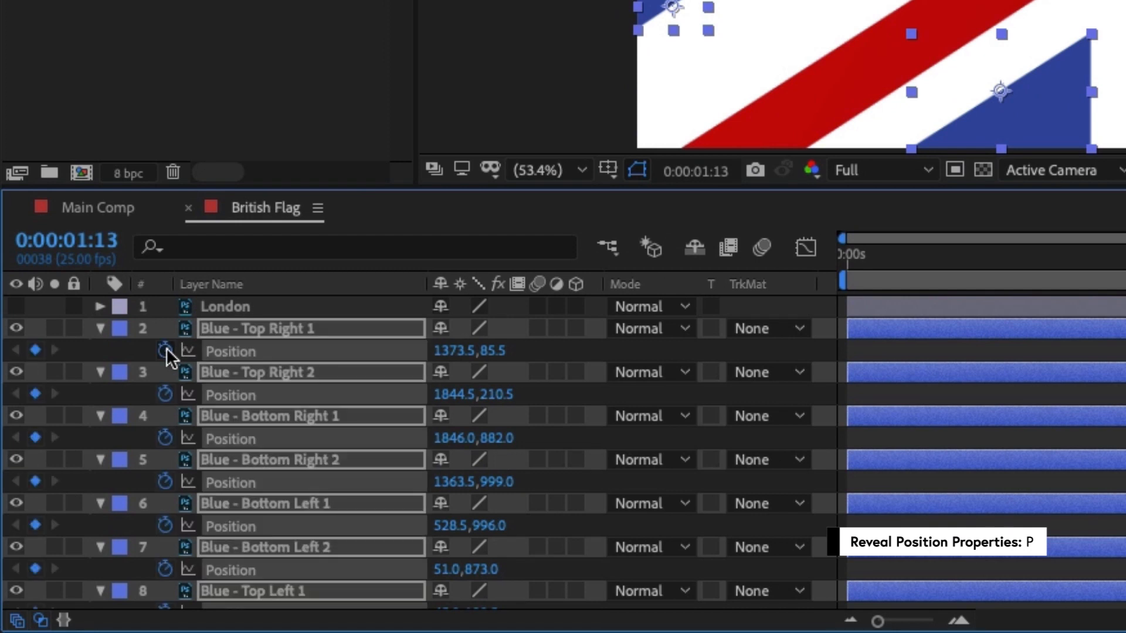
Add Position keyframes holding the current placement of the blue corner layers at 0:00:02:00
scroll(698, 548, down, 3)
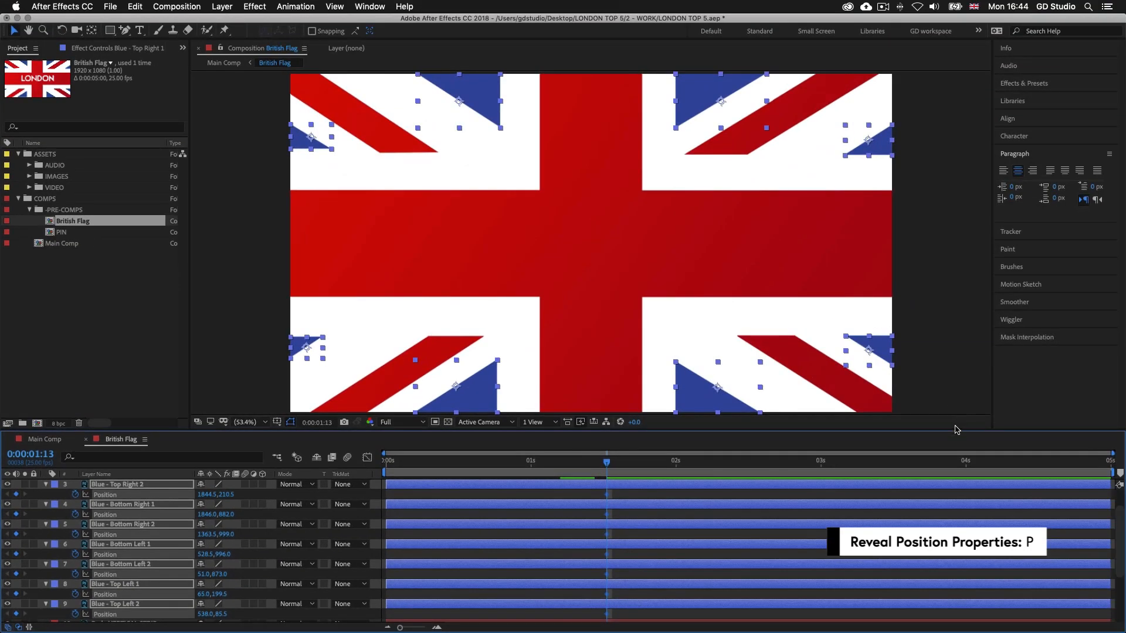
drag(955, 430, 955, 405)
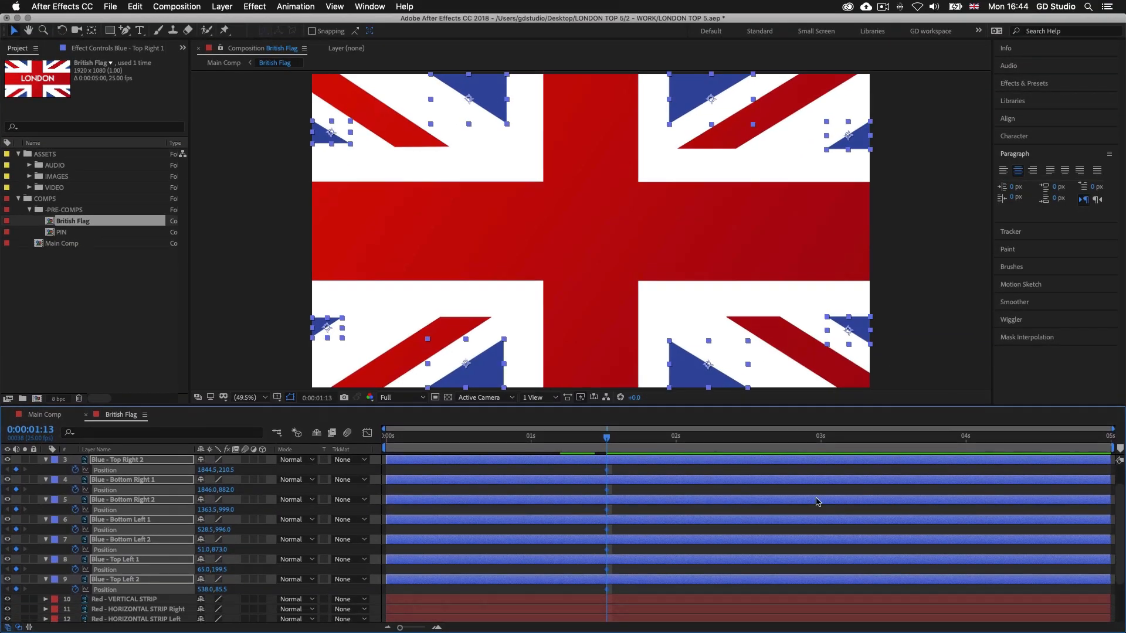
drag(606, 438, 676, 439)
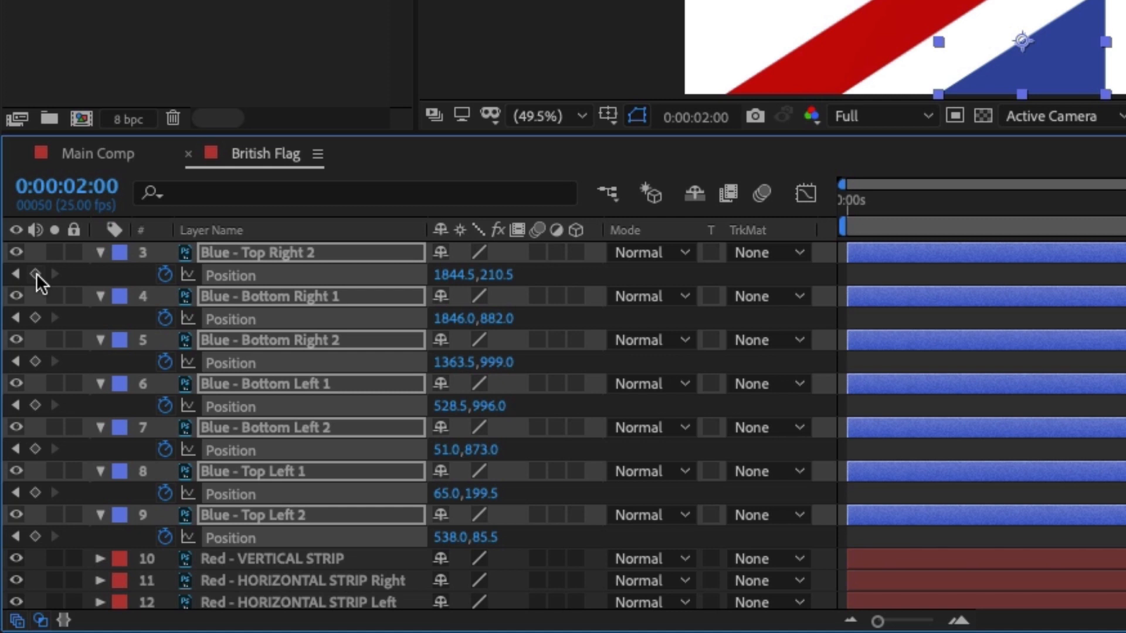
click(20, 437)
click(35, 317)
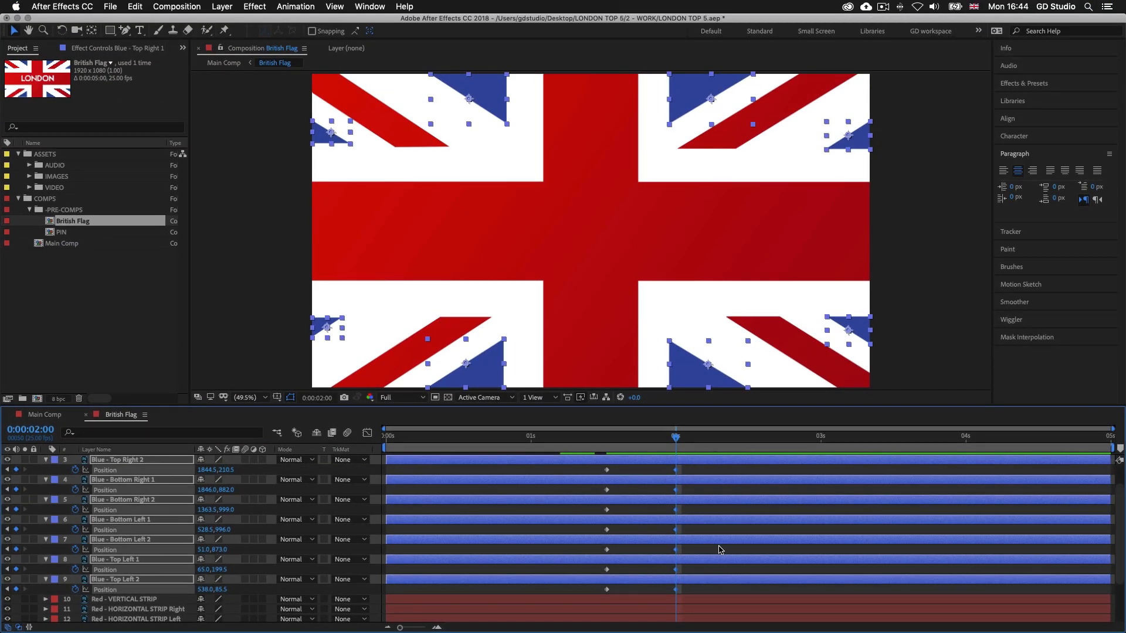
At 0:00:01:13, move Blue - Top Right 1 up out of frame to about 1373.5, -92.1 and Blue - Top Right 2 sideways to about 2006.0, 210.5
drag(676, 438, 607, 438)
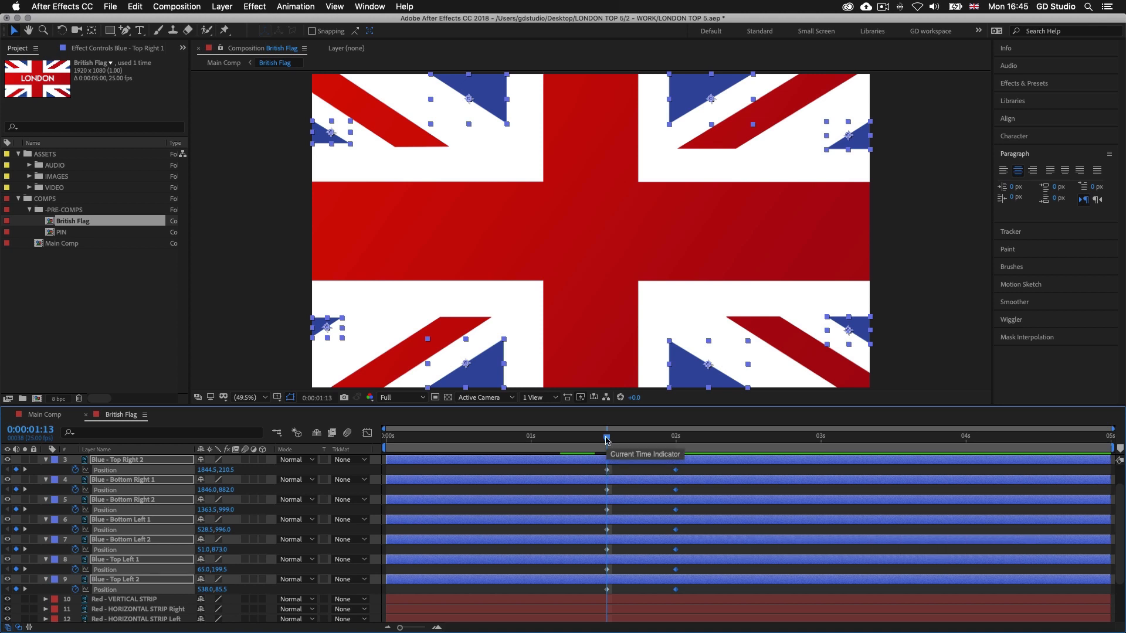
key(super+shift+a)
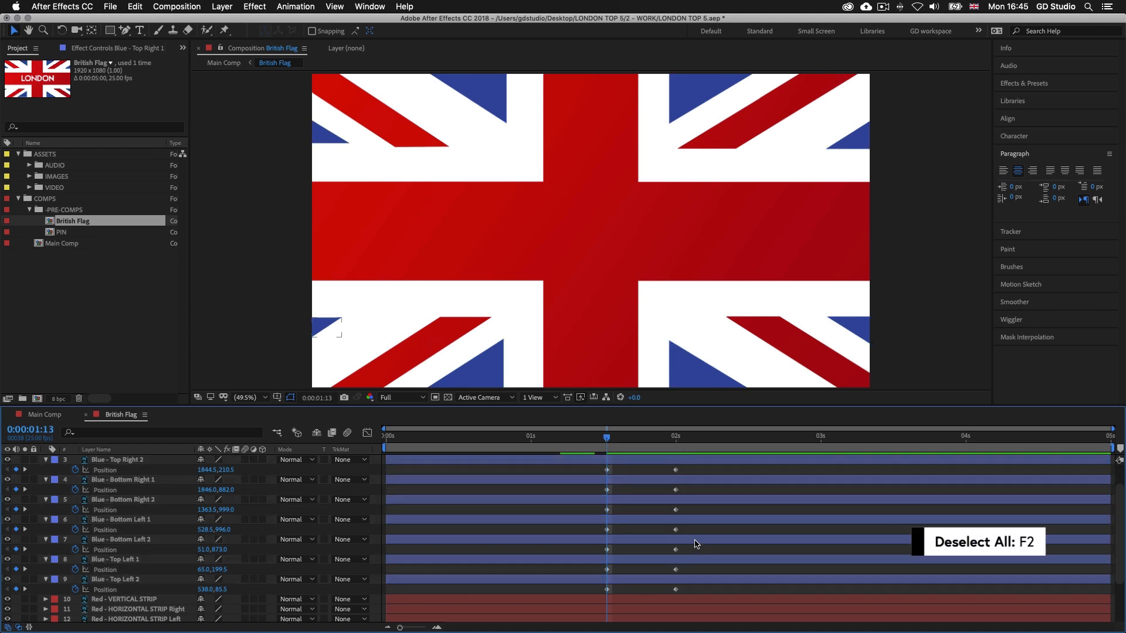
scroll(695, 542, up, 2)
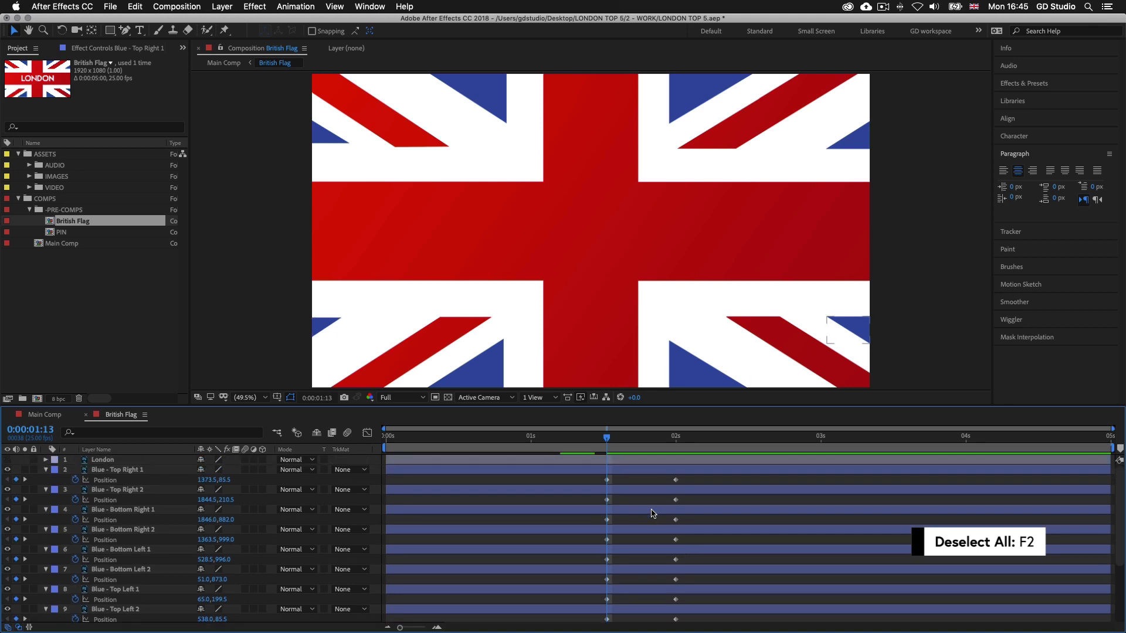
click(630, 471)
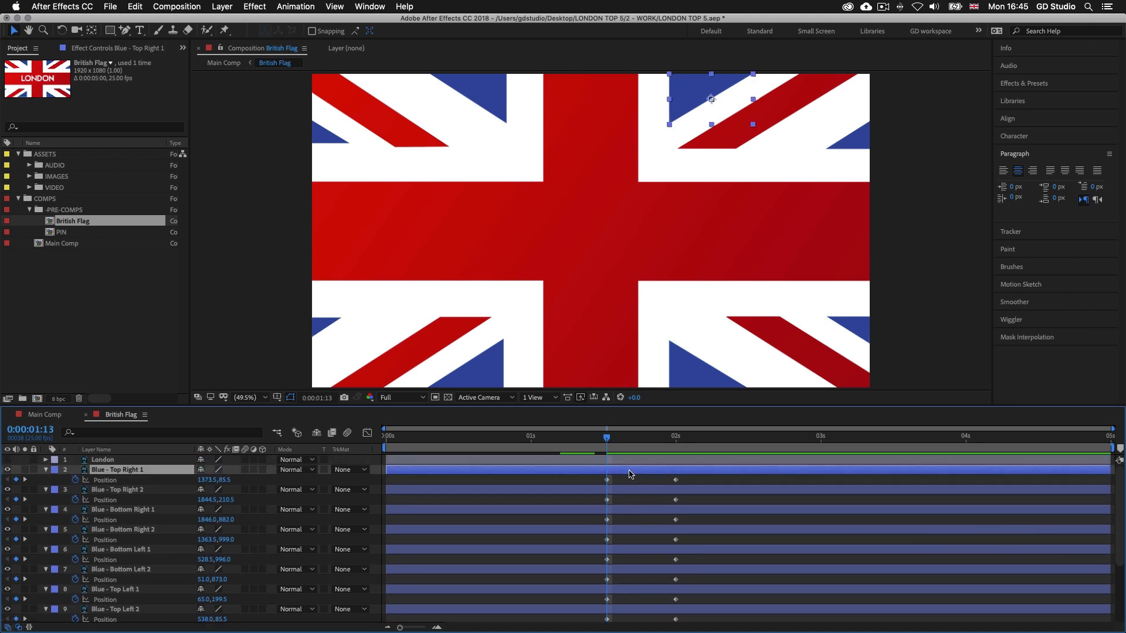
drag(683, 105, 685, 52)
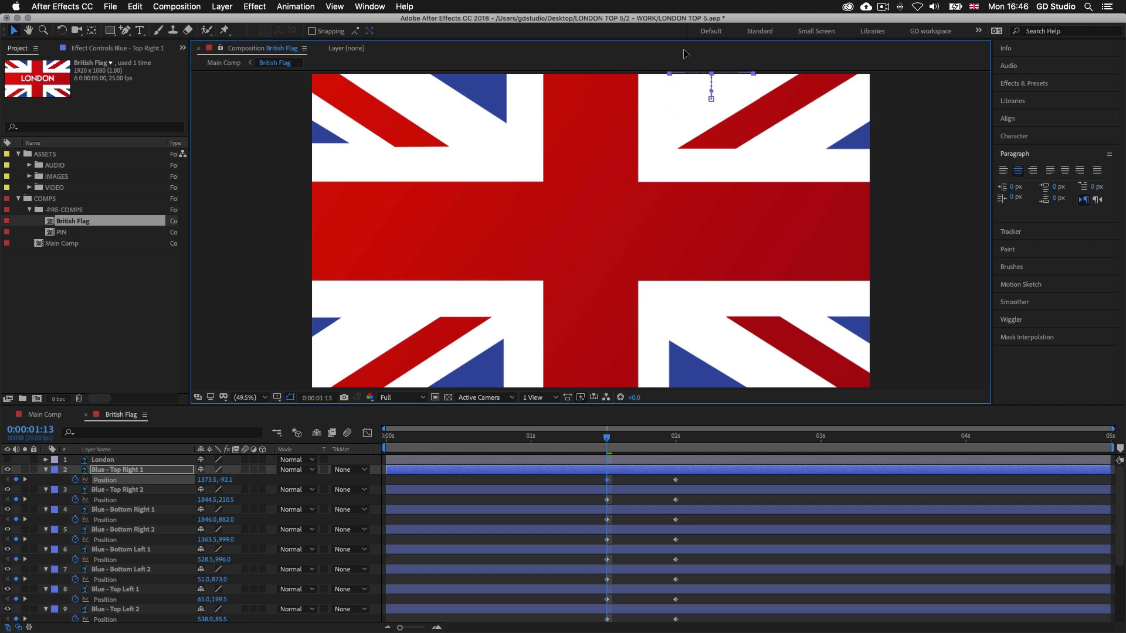
click(844, 133)
drag(868, 148, 916, 147)
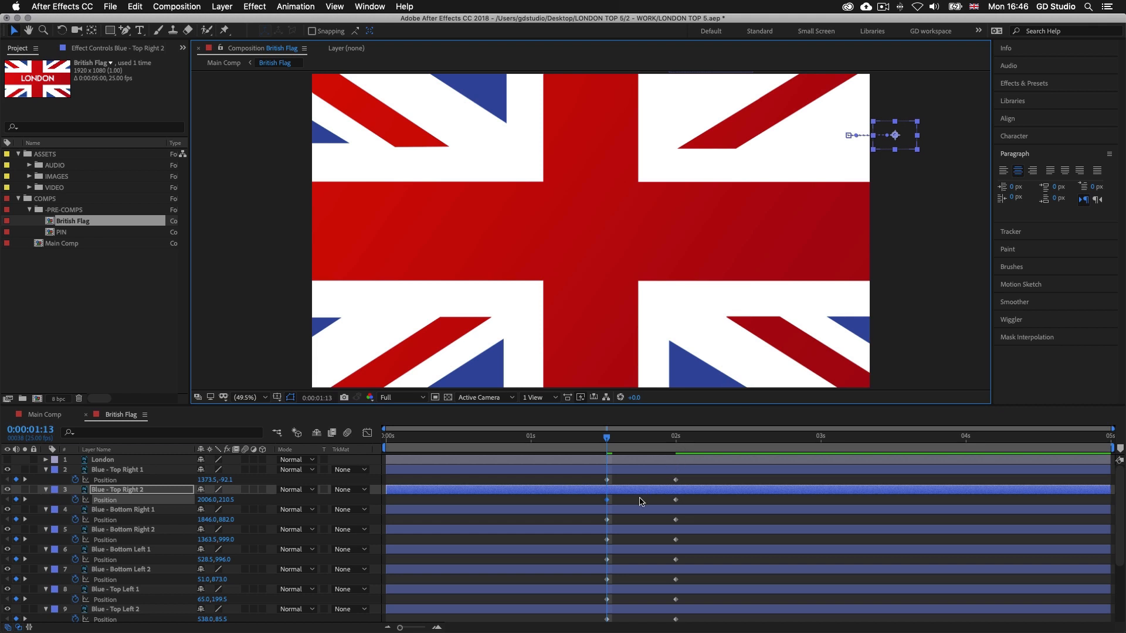
Move Blue - Bottom Right 1 sideways out of frame to about 1995.4, 882.0 and Blue - Bottom Right 2 down to about 1363.5, 1164.5
click(844, 329)
drag(846, 331, 918, 331)
click(658, 530)
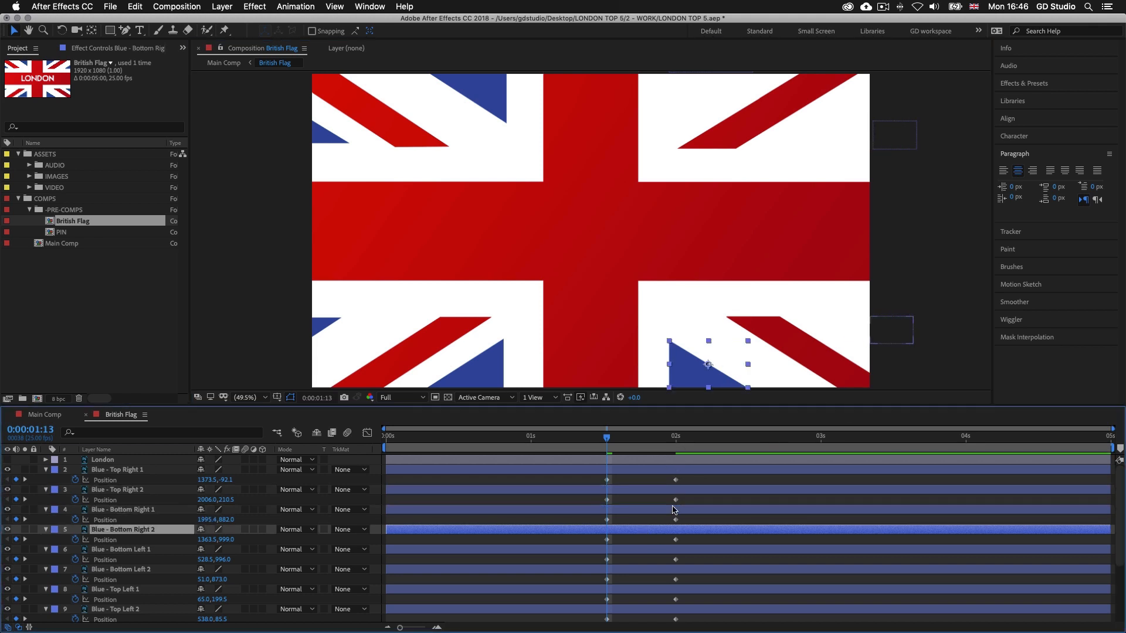
drag(682, 363, 685, 411)
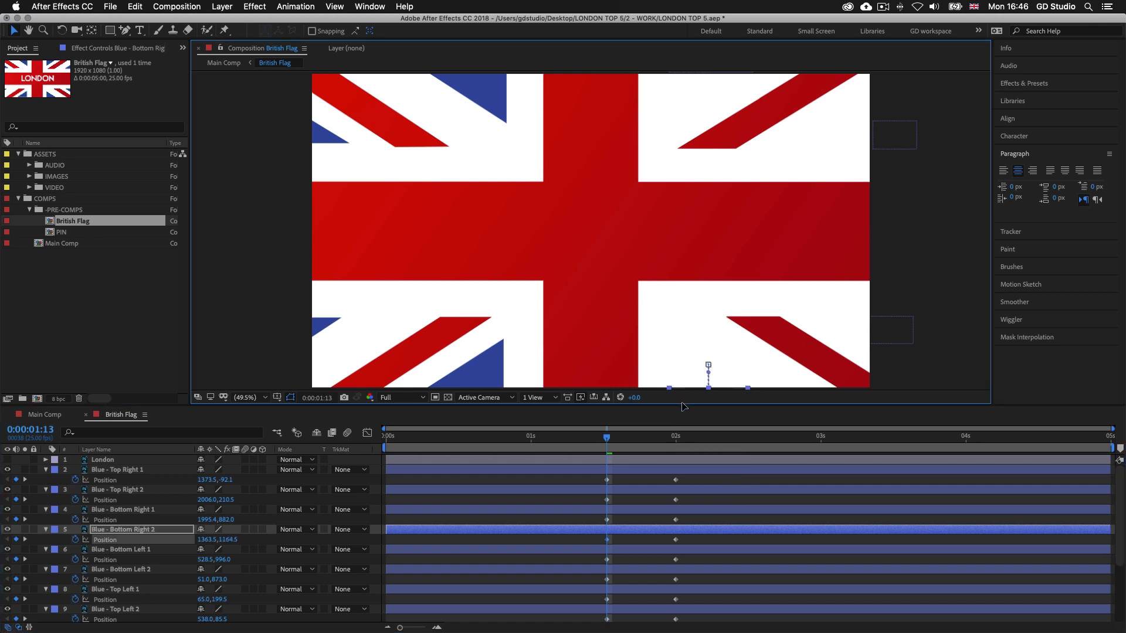
Move Blue - Bottom Left 1 down out of frame to about 528.5, 1167.6 and Blue - Bottom Left 2 sideways to about -54.0, 873.0
click(651, 550)
drag(478, 365, 498, 409)
click(639, 570)
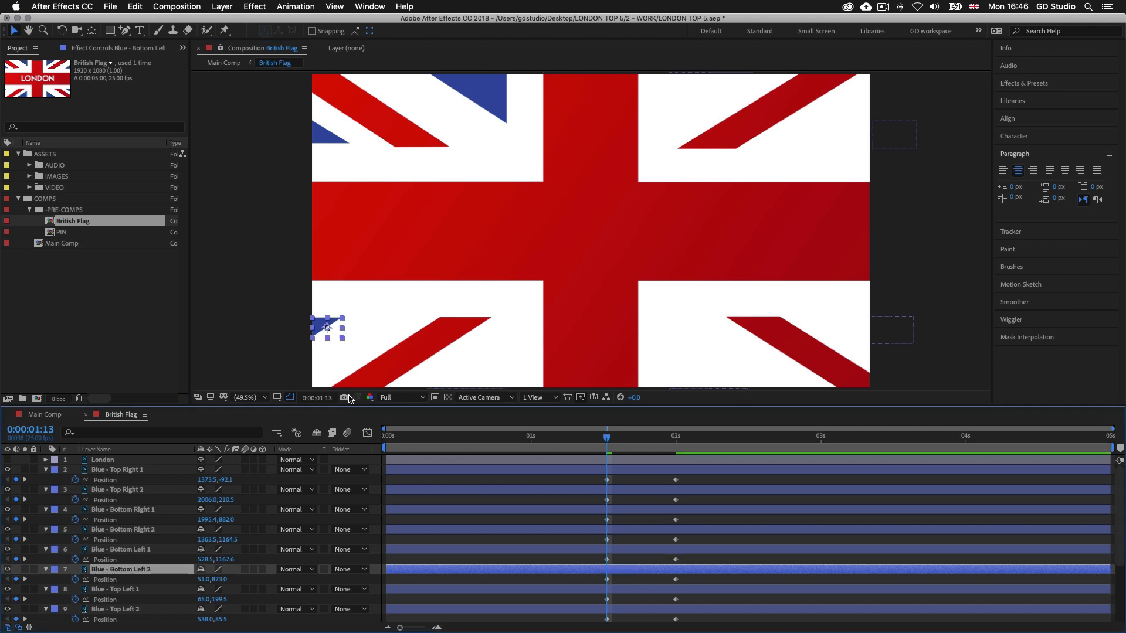
drag(321, 326, 291, 327)
Move Blue - Top Left 1 sideways out of frame to about -96.5, 199.5 and Blue - Top Left 2 up to about 538.0, -88.1
click(640, 590)
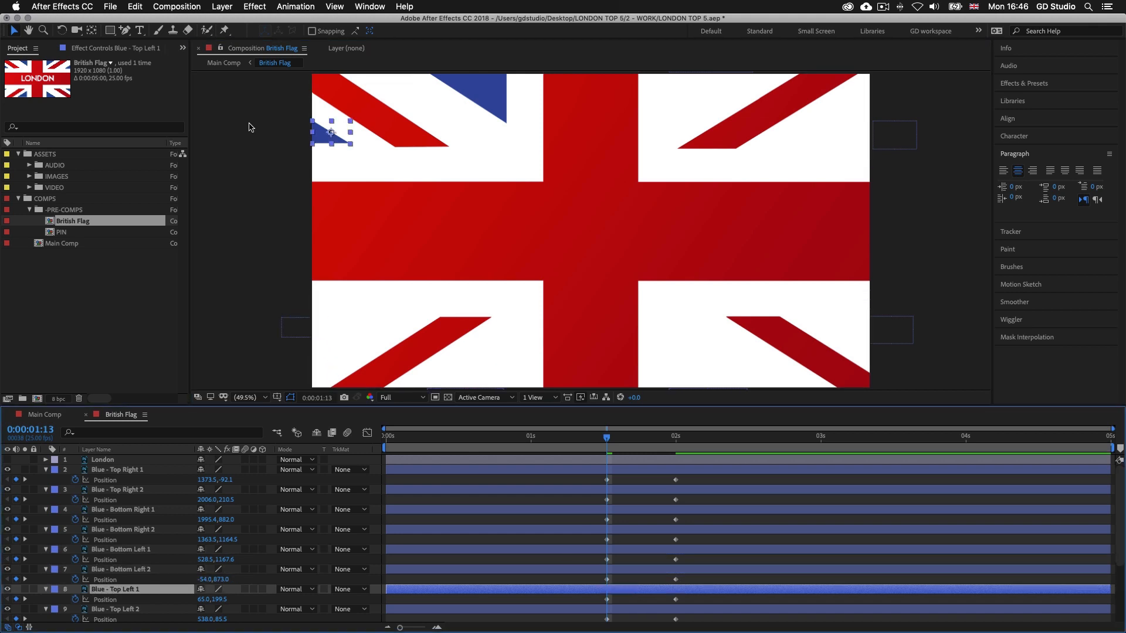
drag(318, 138, 270, 139)
click(495, 107)
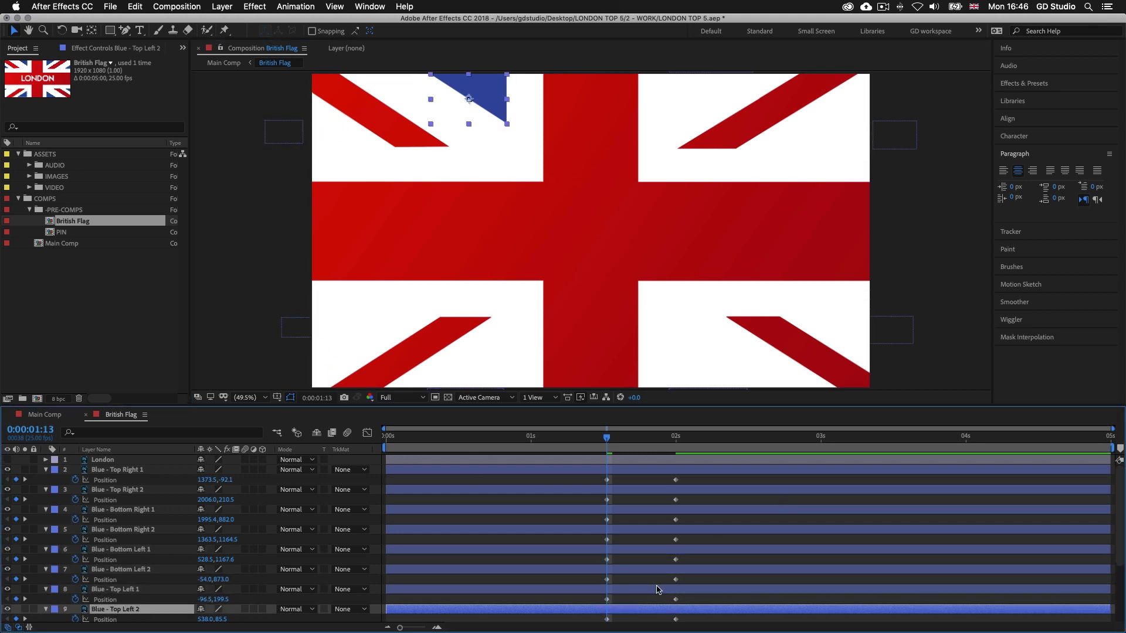
drag(496, 107, 496, 57)
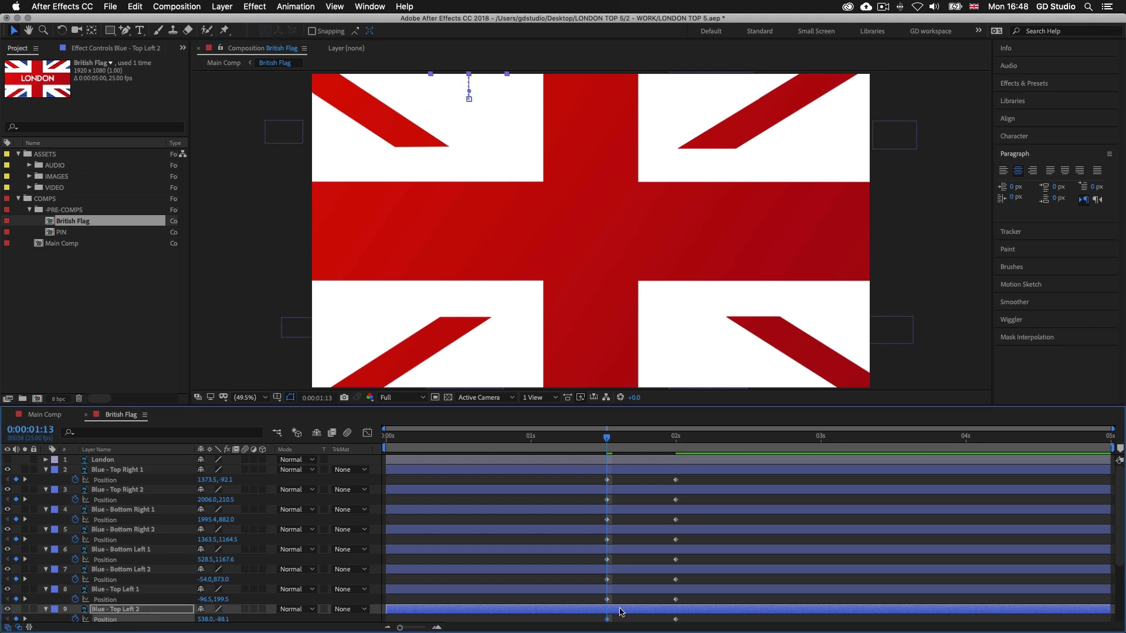
End the work area at 0:00:03:00 and preview the flag animation
drag(609, 440, 821, 444)
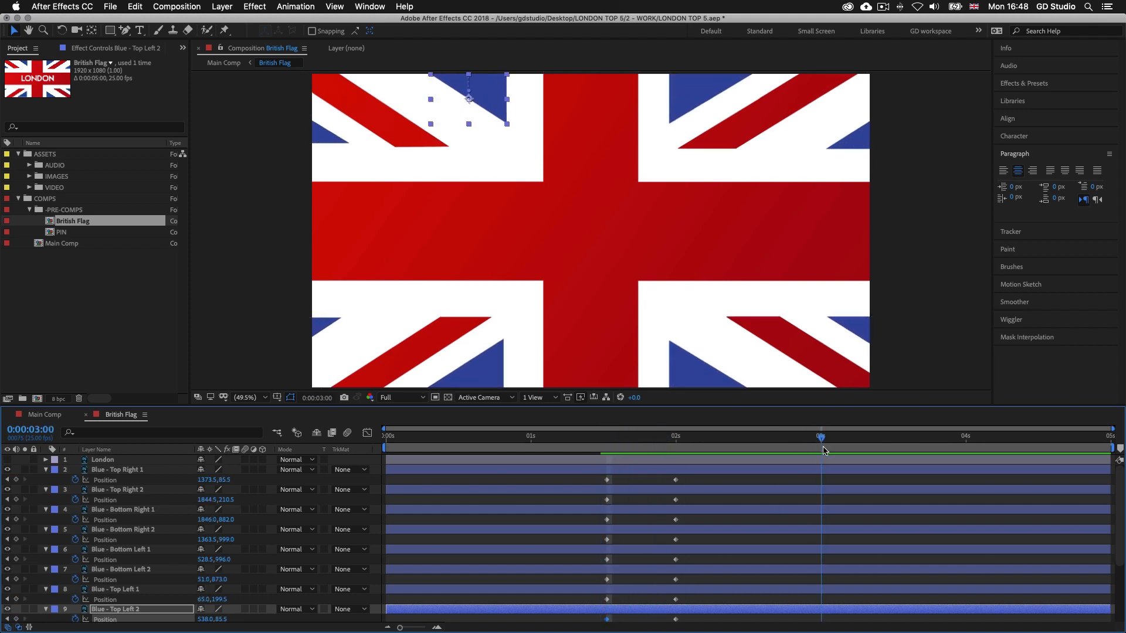
key(n)
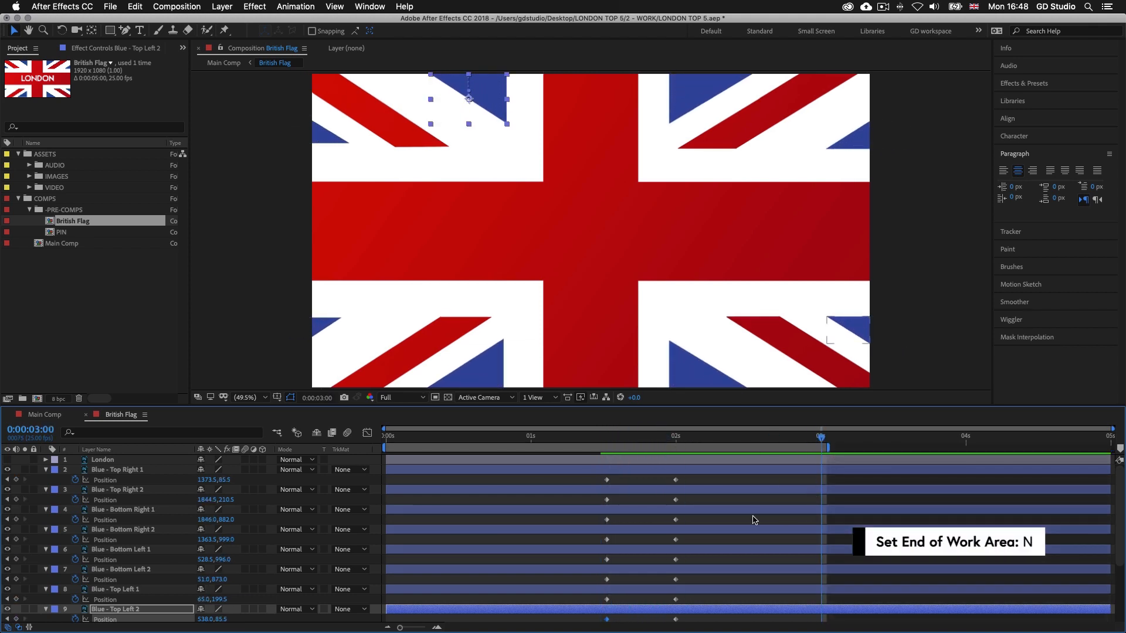
click(787, 442)
key(space)
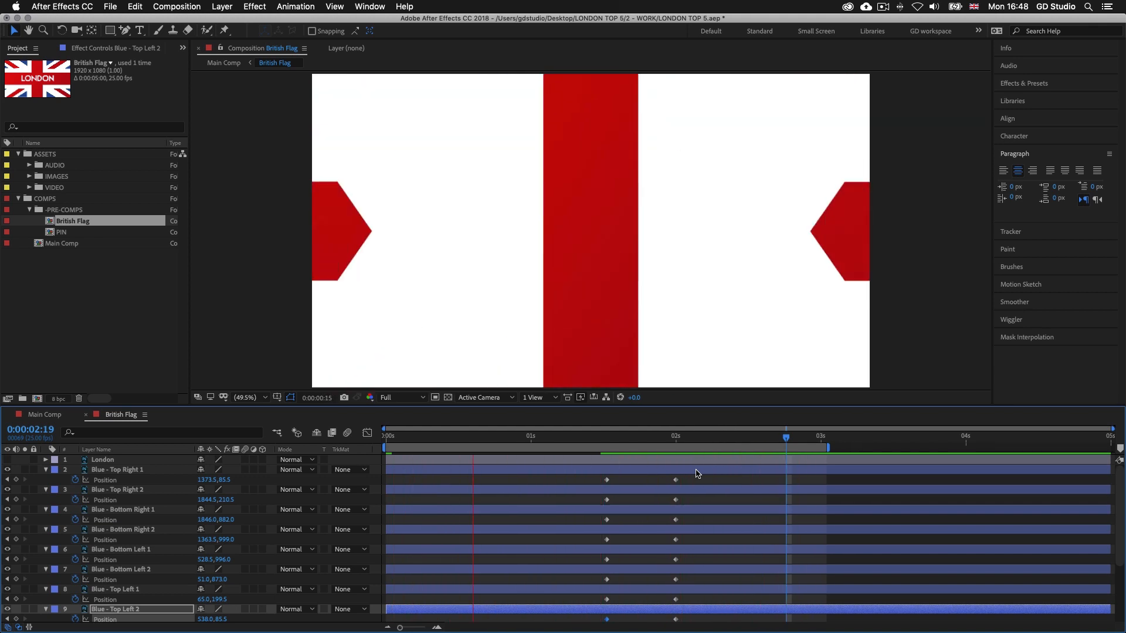
Collapse the keyframed properties of all layers in the British Flag composition and clear the selection
click(740, 509)
key(super+a)
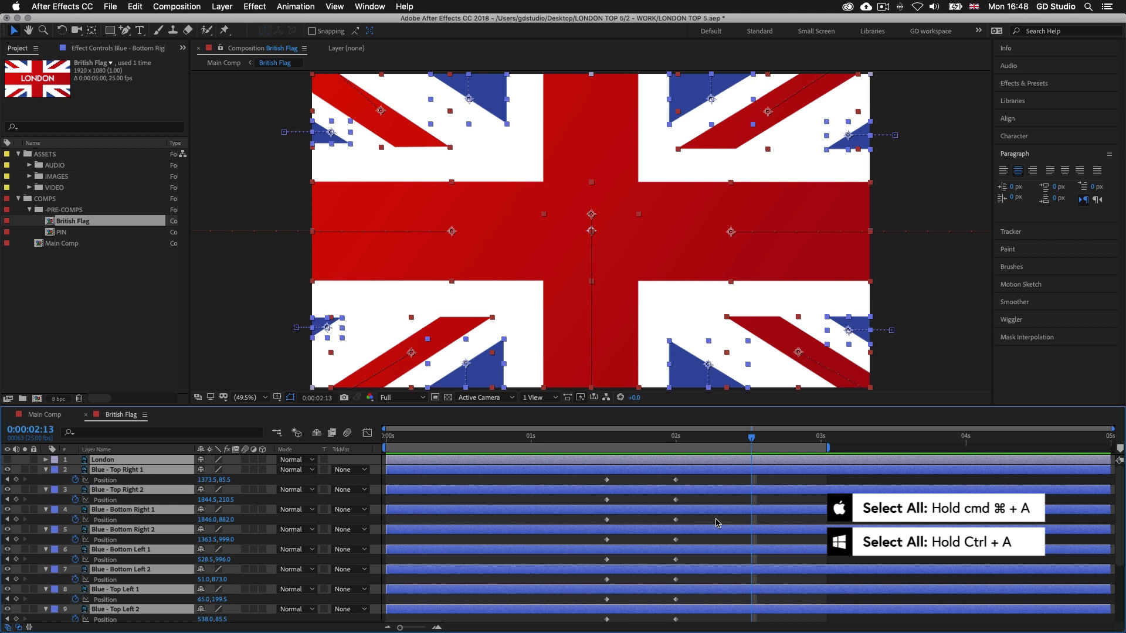
key(u)
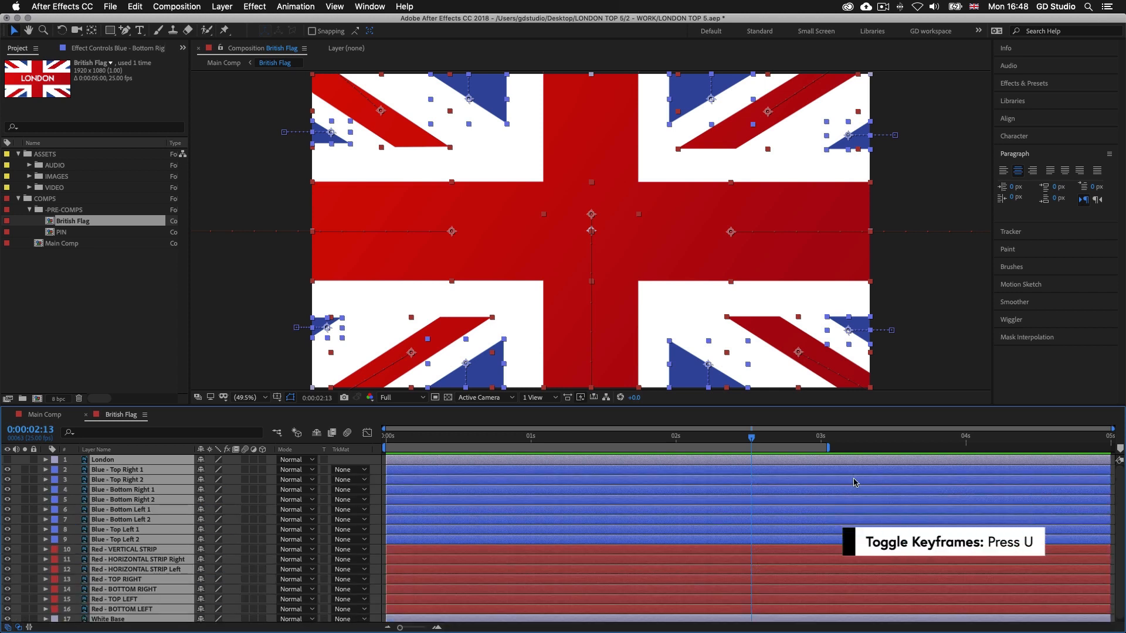
scroll(765, 540, down, 1)
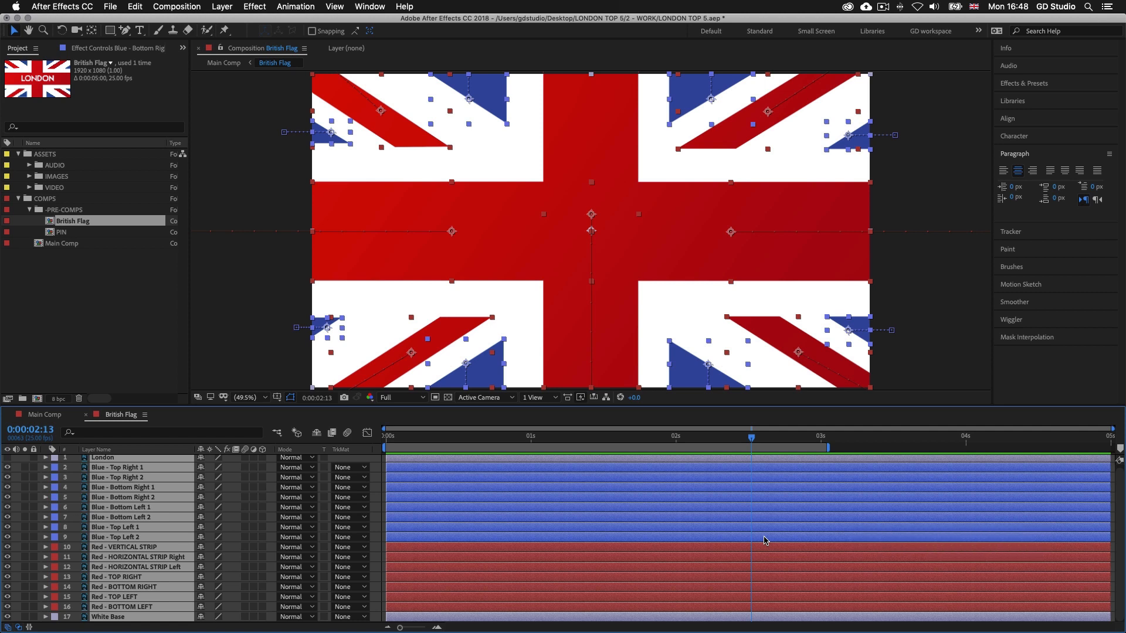
key(F2)
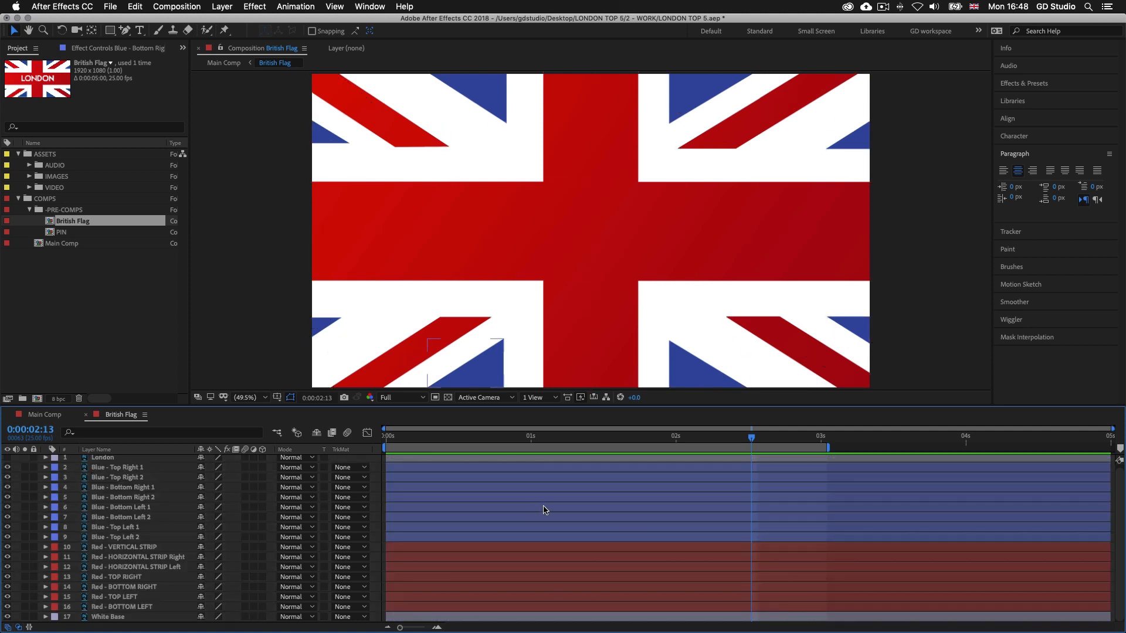
Reveal the position keyframes of all red layers, from Red - VERTICAL STRIP through Red - BOTTOM LEFT
click(507, 549)
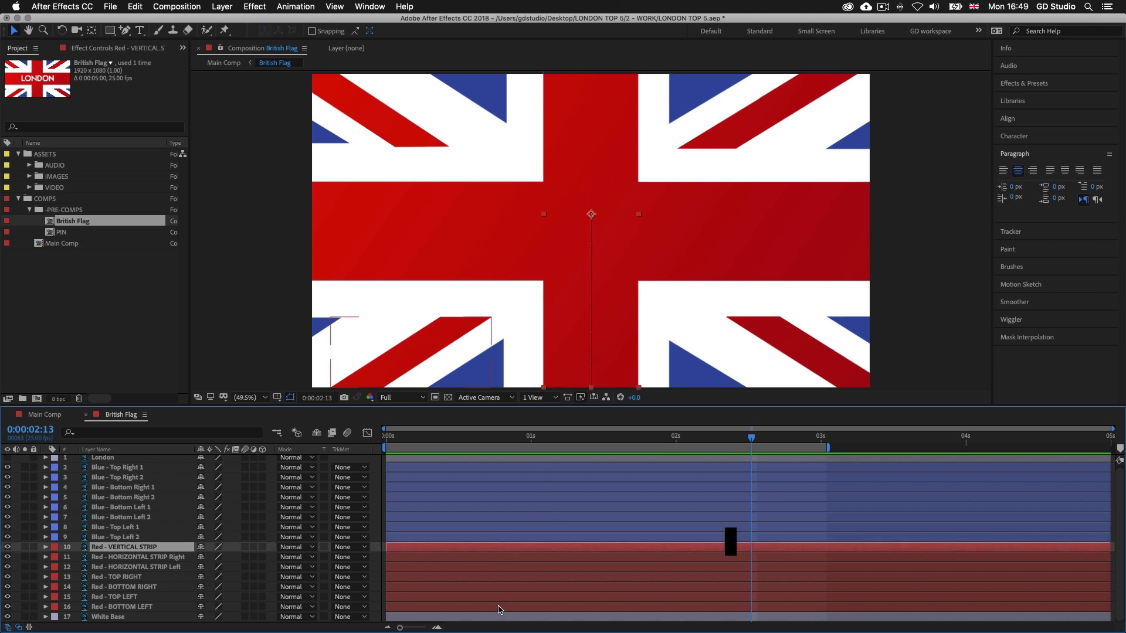
shift+click(499, 608)
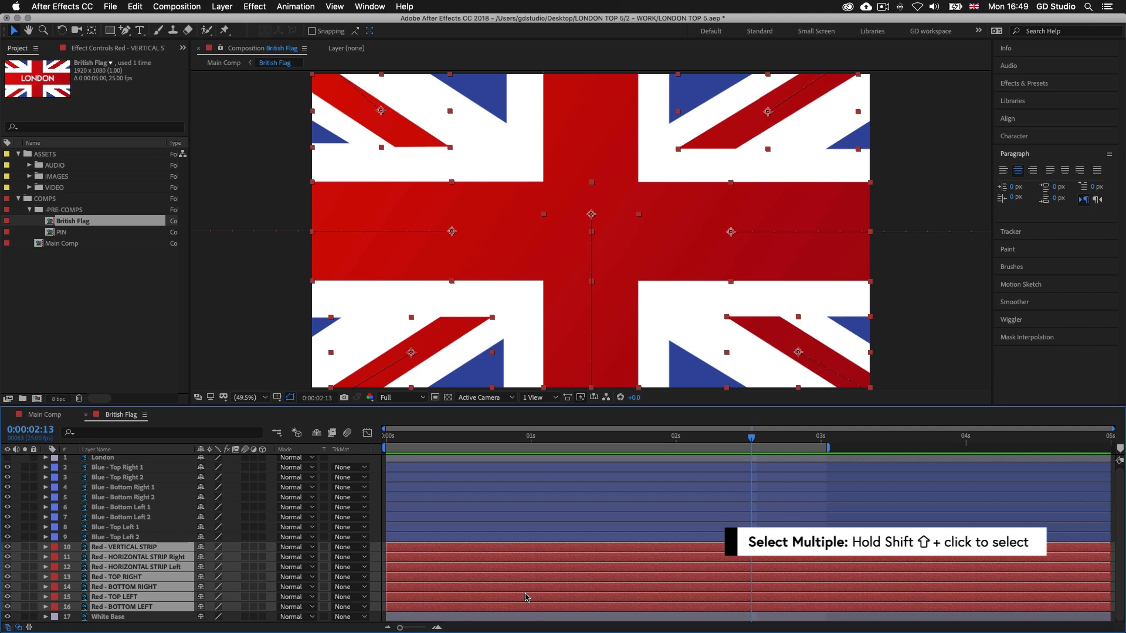
key(u)
scroll(481, 557, down, 3)
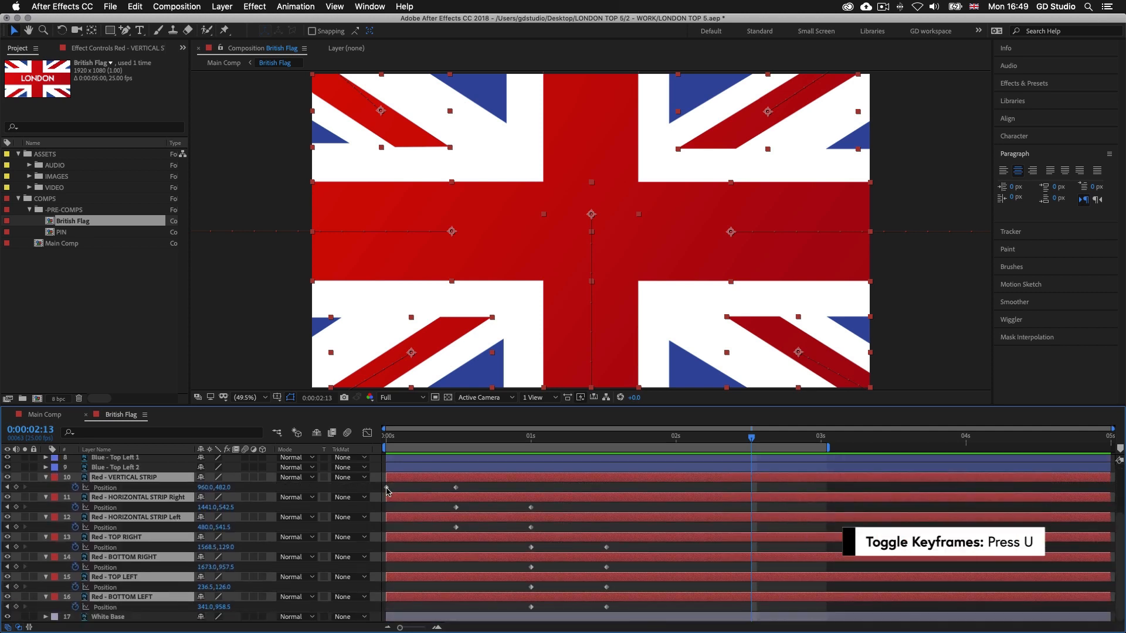
Apply Easy Ease Out to the first Position keyframe of Red - VERTICAL STRIP and Easy Ease In to its second
click(388, 492)
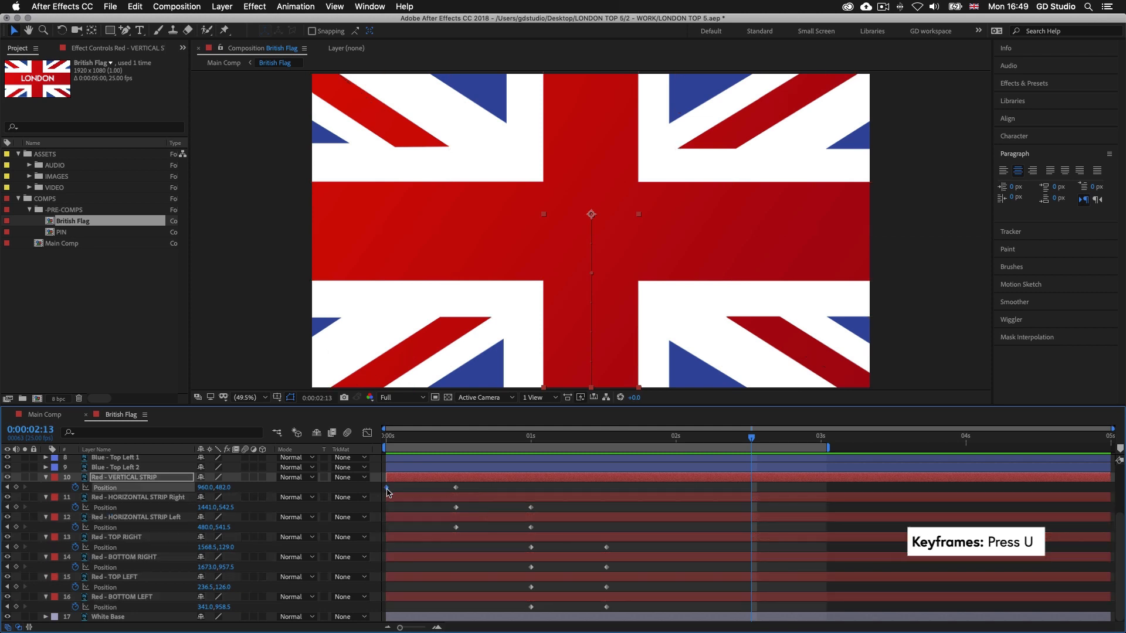
right_click(388, 492)
mouse_move(486, 621)
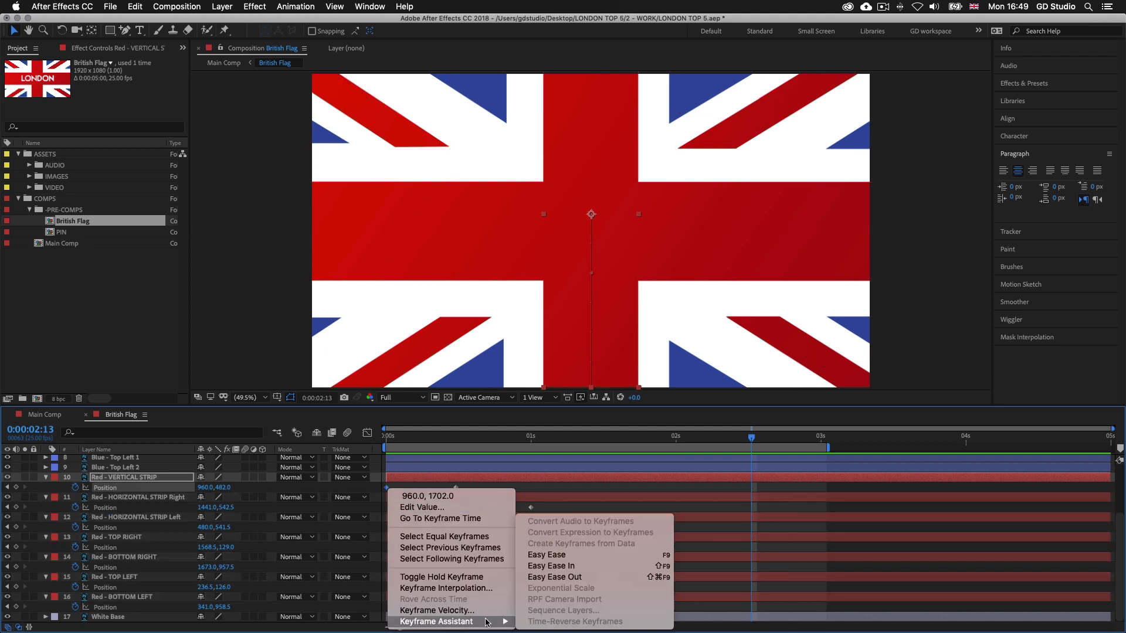
click(559, 579)
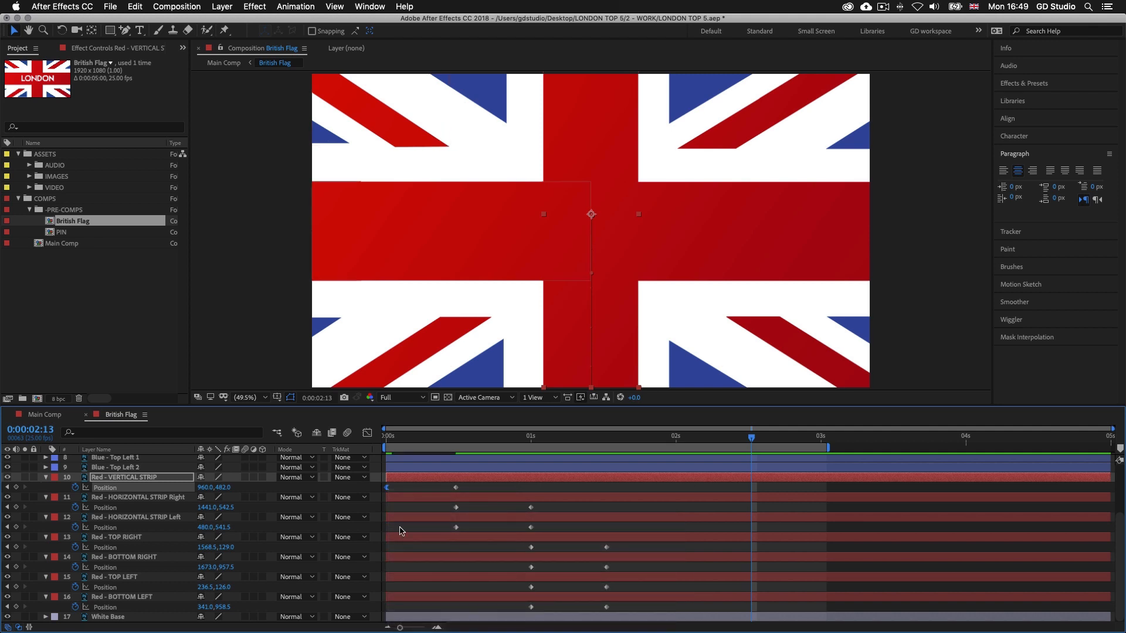
scroll(431, 513, up, 1)
right_click(457, 500)
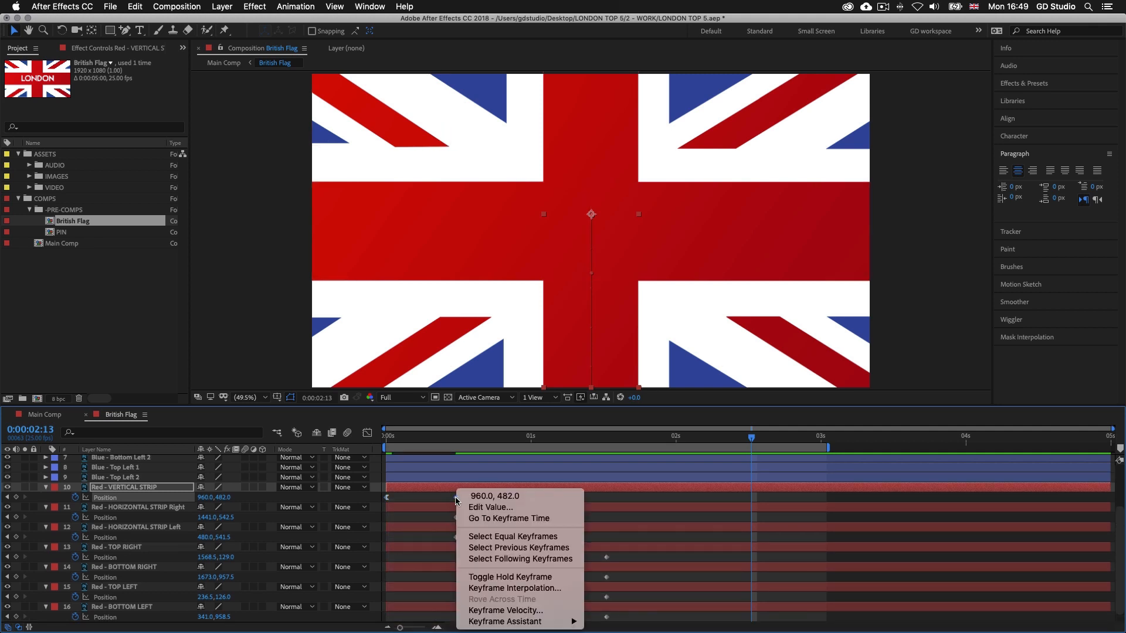
mouse_move(535, 623)
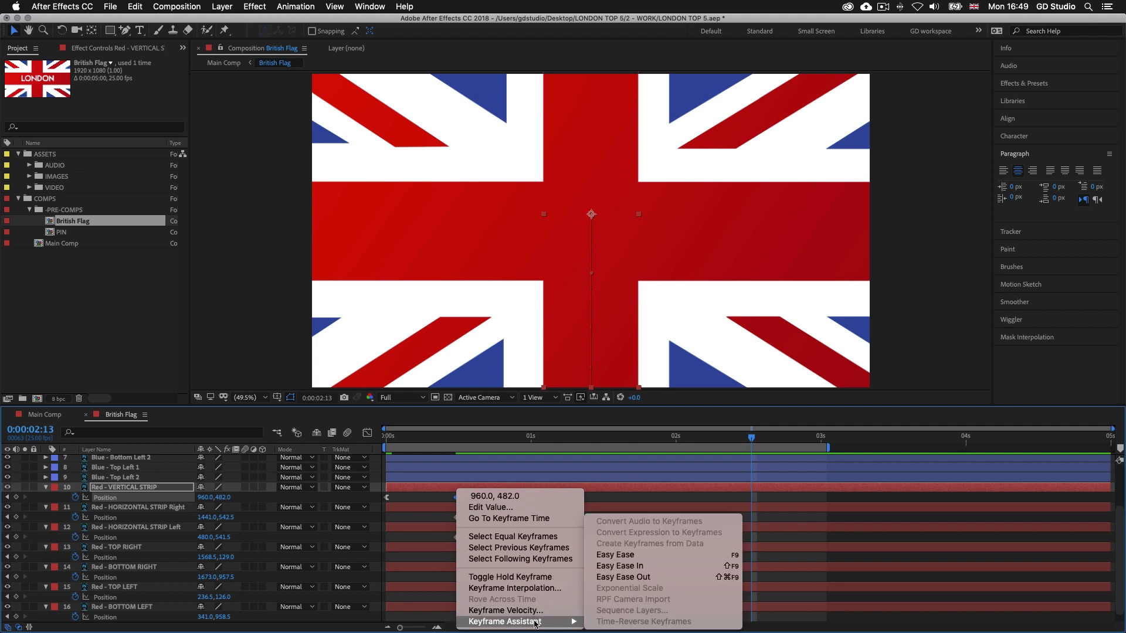
click(637, 568)
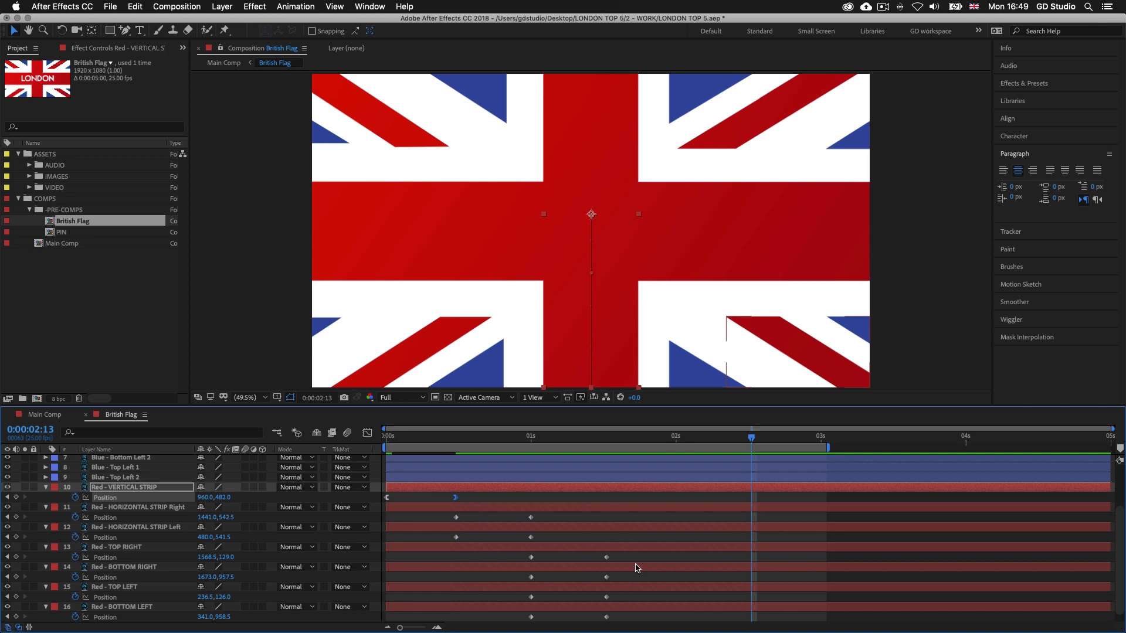
Apply Easy Ease Out to the starting Position keyframes of both red horizontal strips and Easy Ease In to their ending keyframes
drag(444, 514, 470, 533)
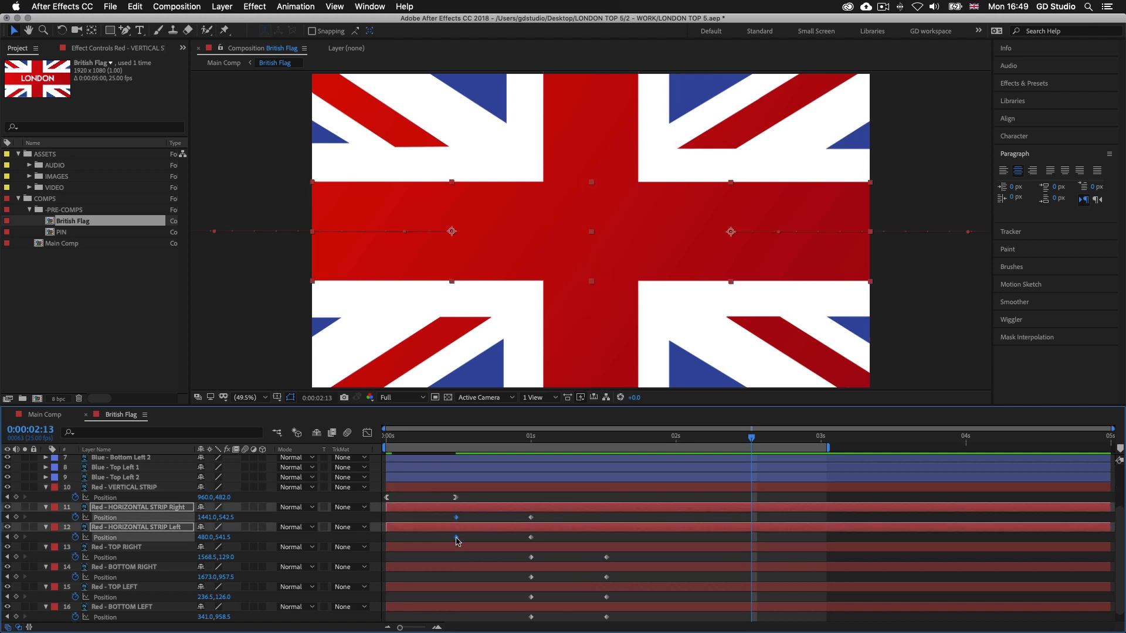
right_click(457, 539)
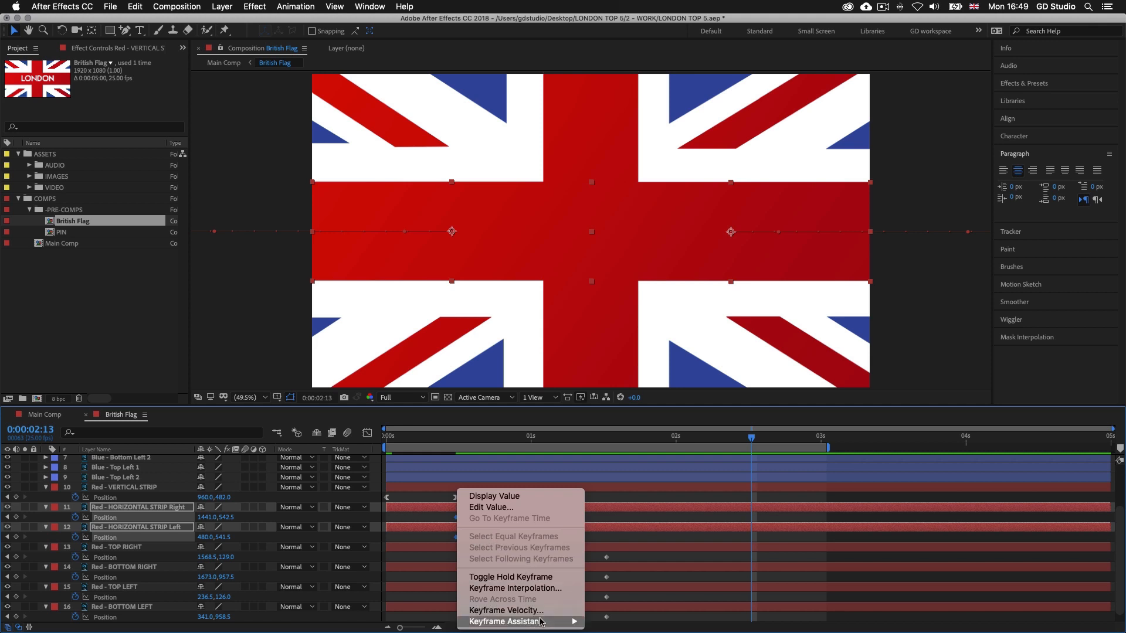
mouse_move(540, 622)
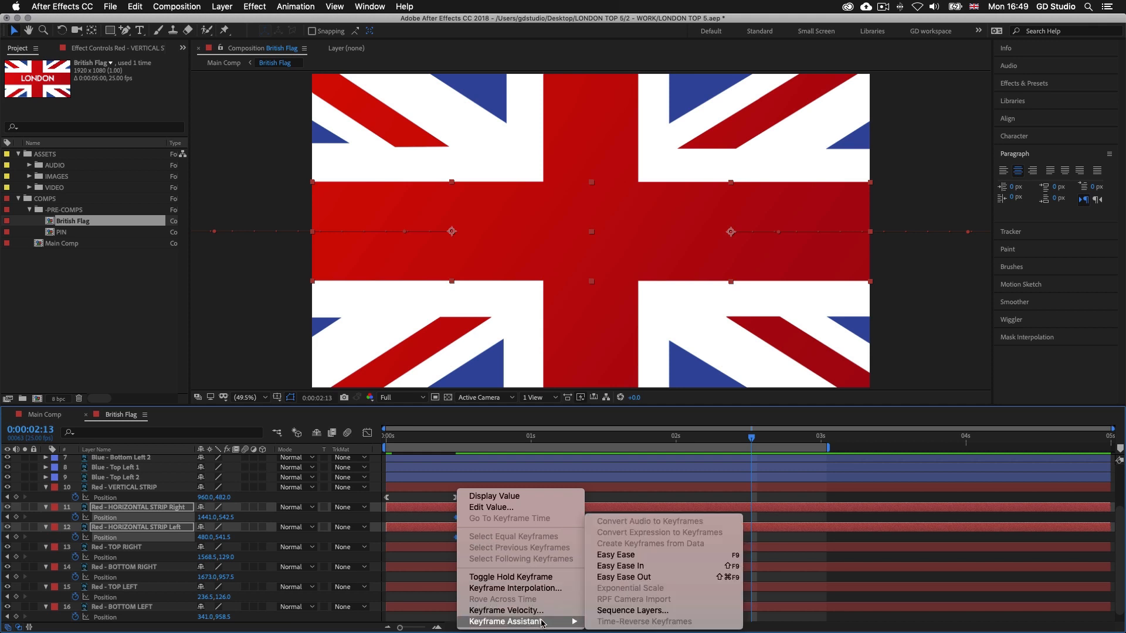
click(639, 578)
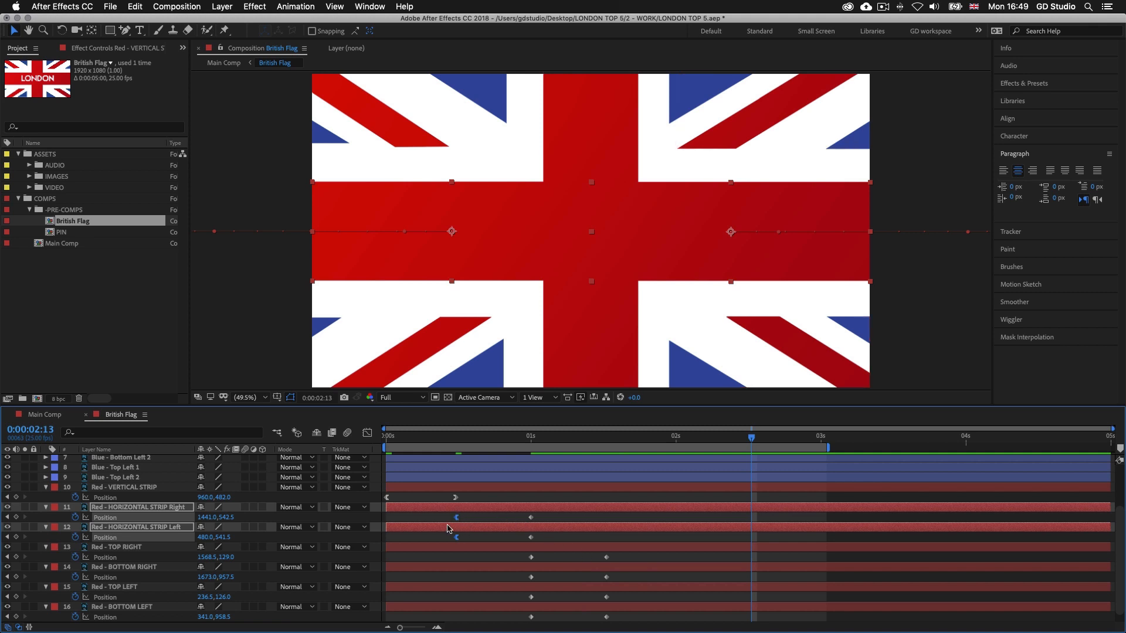
drag(512, 519, 553, 542)
right_click(531, 538)
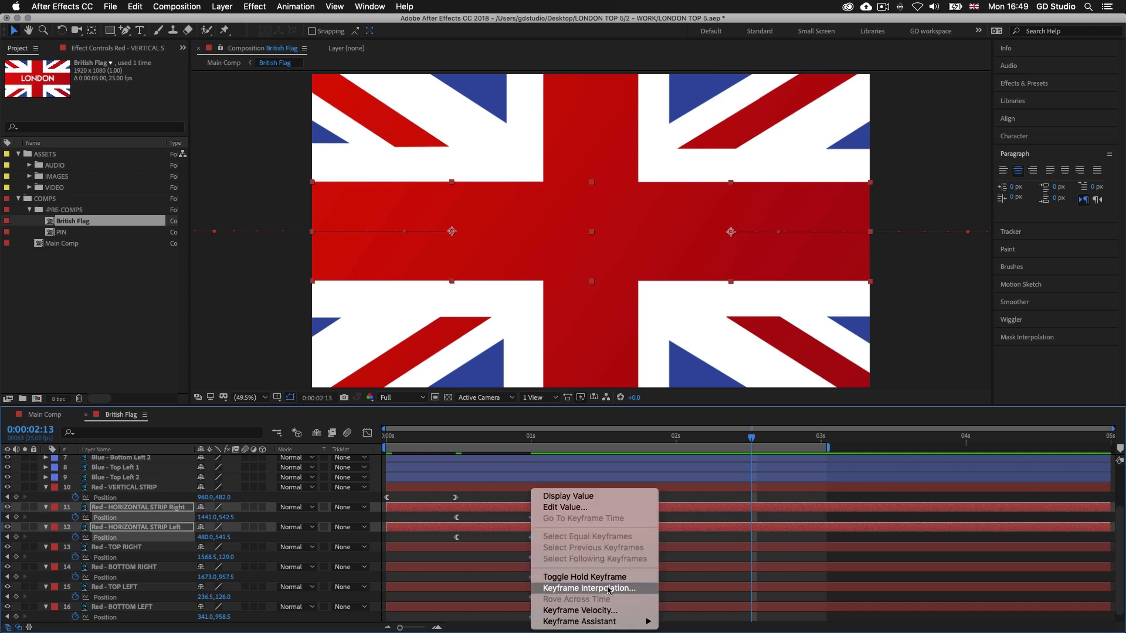
mouse_move(610, 623)
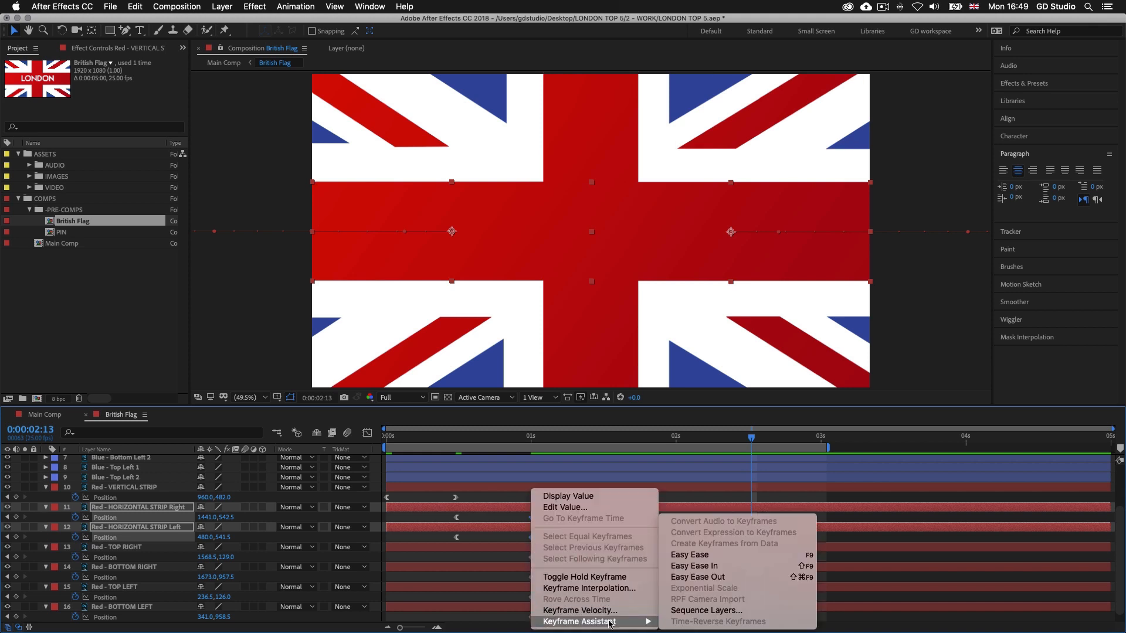
click(714, 568)
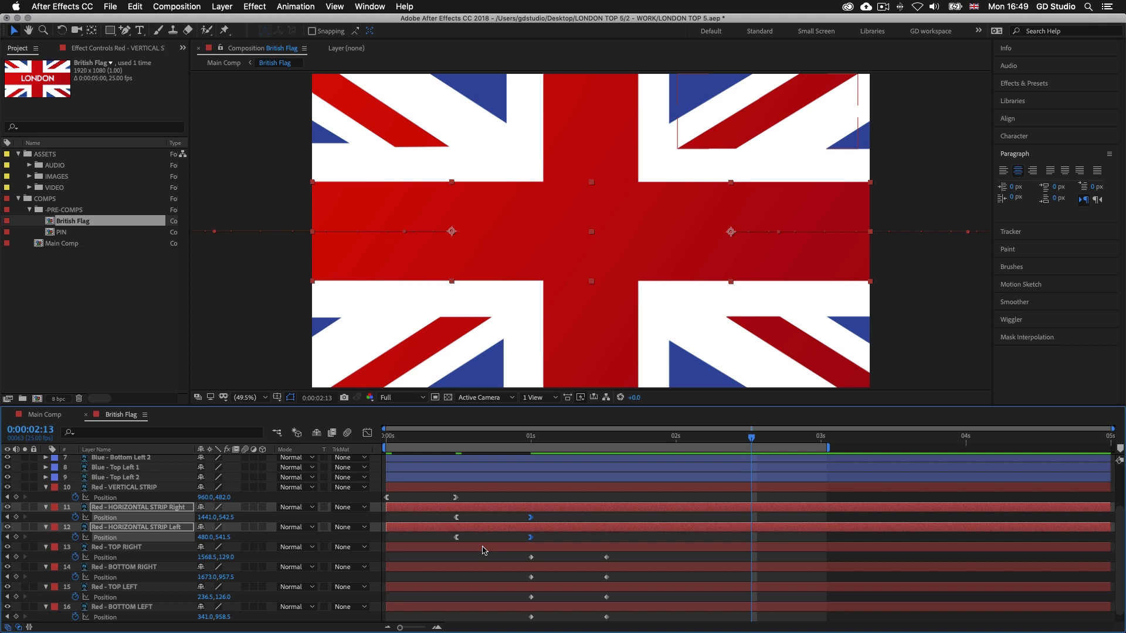
Apply Easy Ease Out to the starting Position keyframes of the four red diagonals and Easy Ease In to their ending keyframes
drag(516, 558, 558, 608)
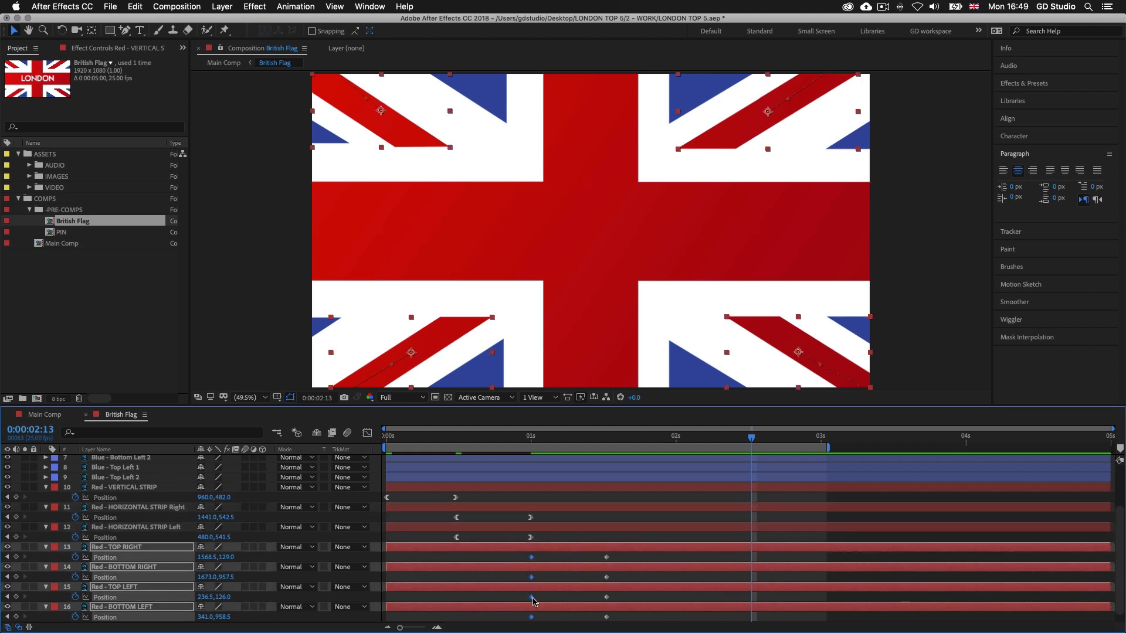
right_click(532, 599)
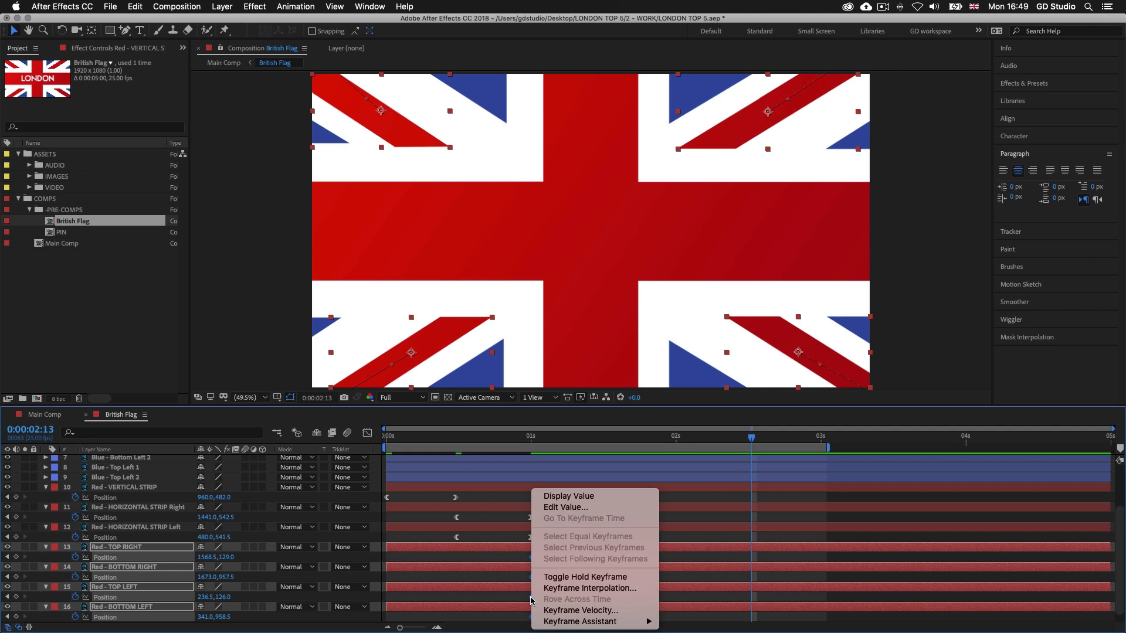
mouse_move(587, 622)
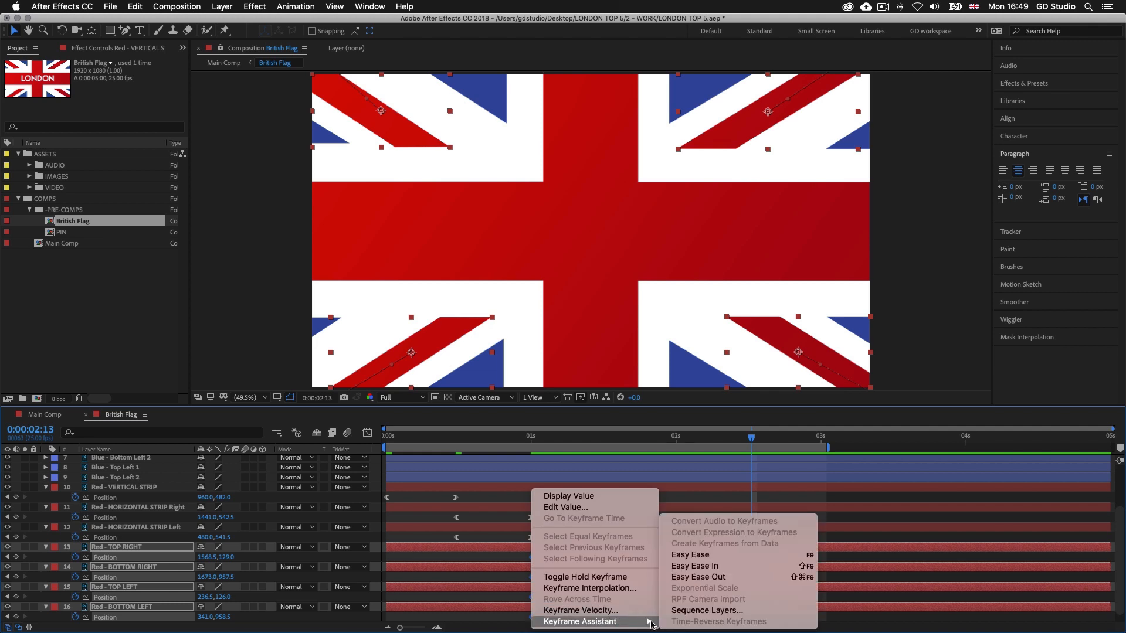
click(720, 577)
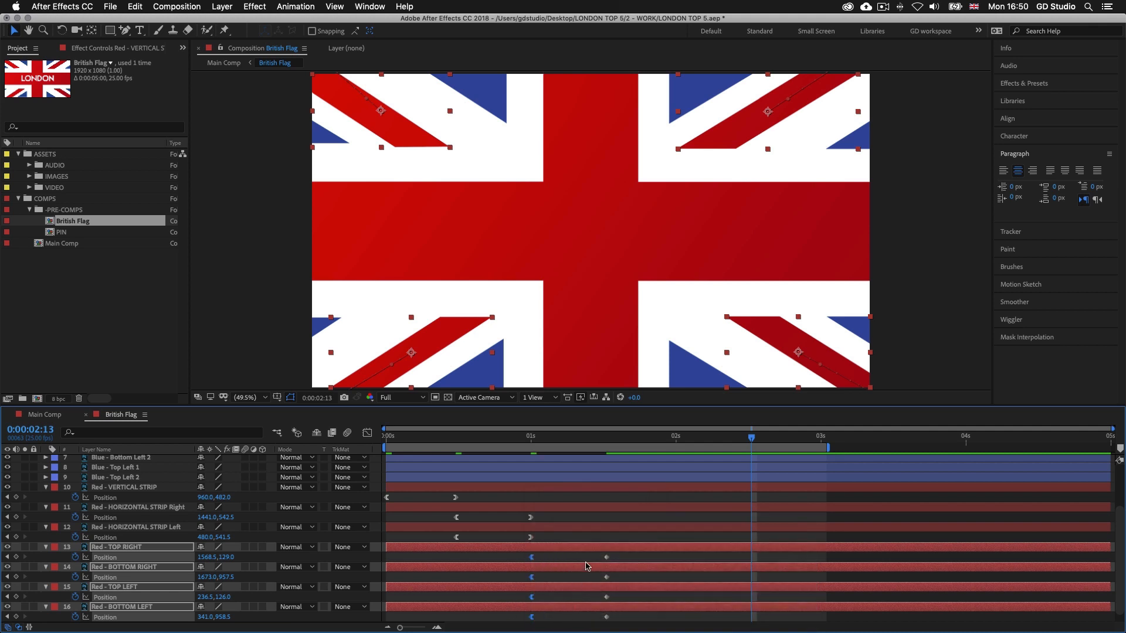
drag(589, 559, 639, 625)
right_click(607, 557)
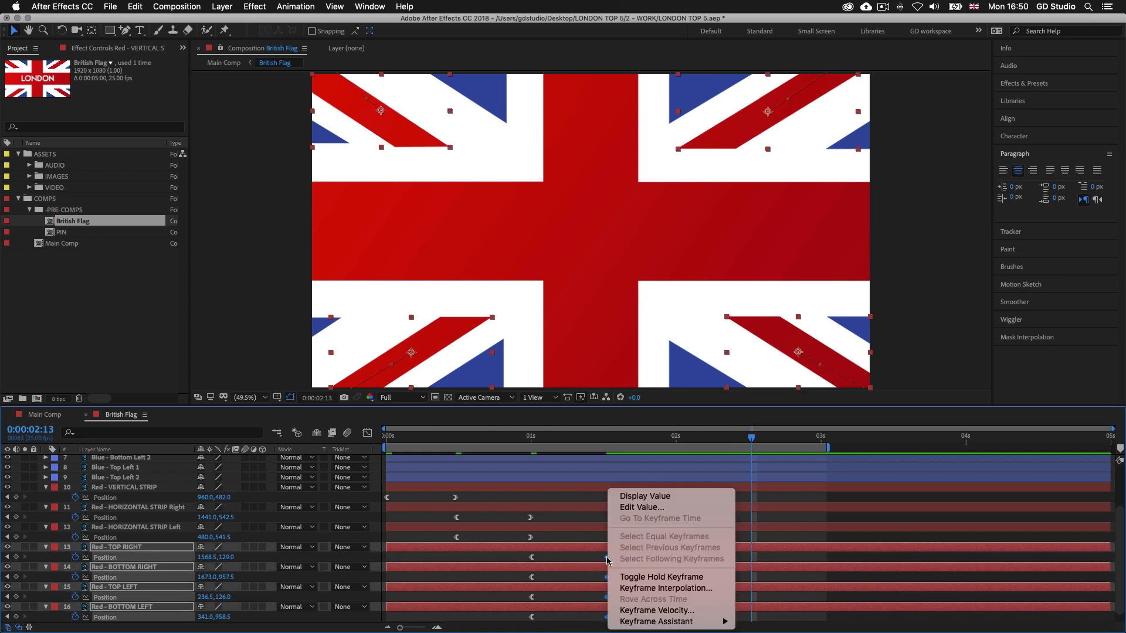
mouse_move(677, 620)
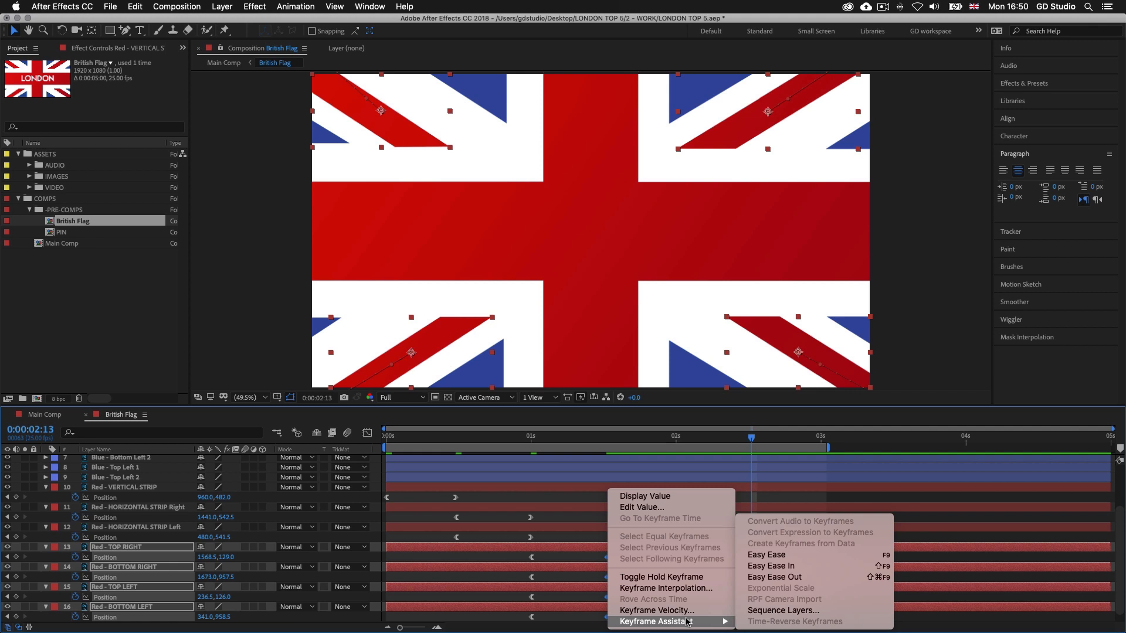
click(787, 567)
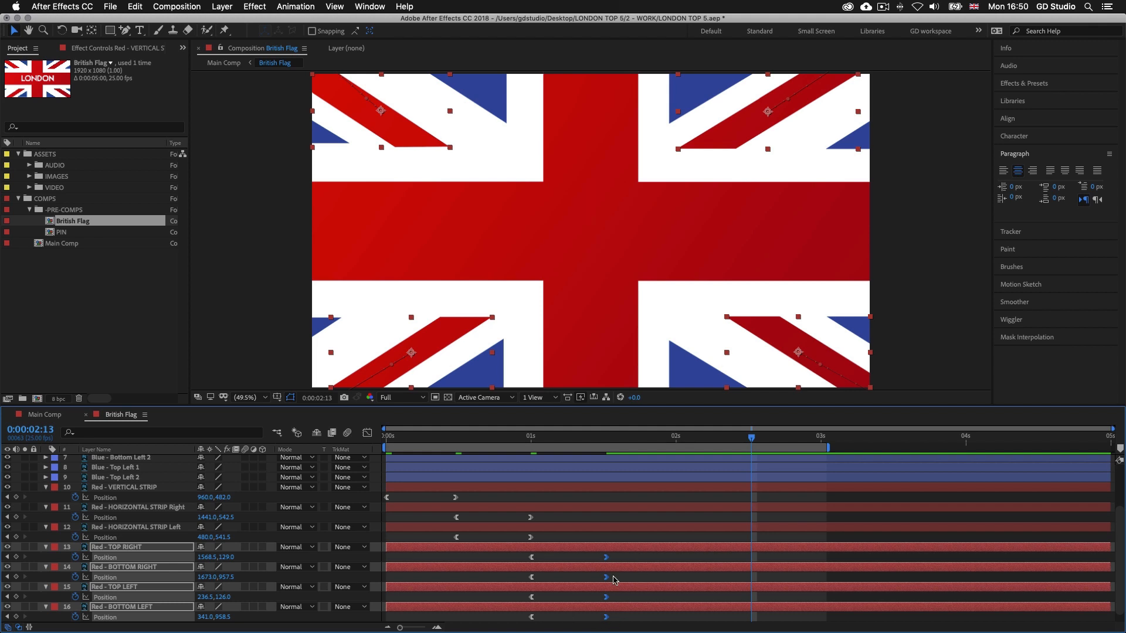
Collapse the keyframed properties of all seven red layers
click(636, 488)
shift+click(635, 608)
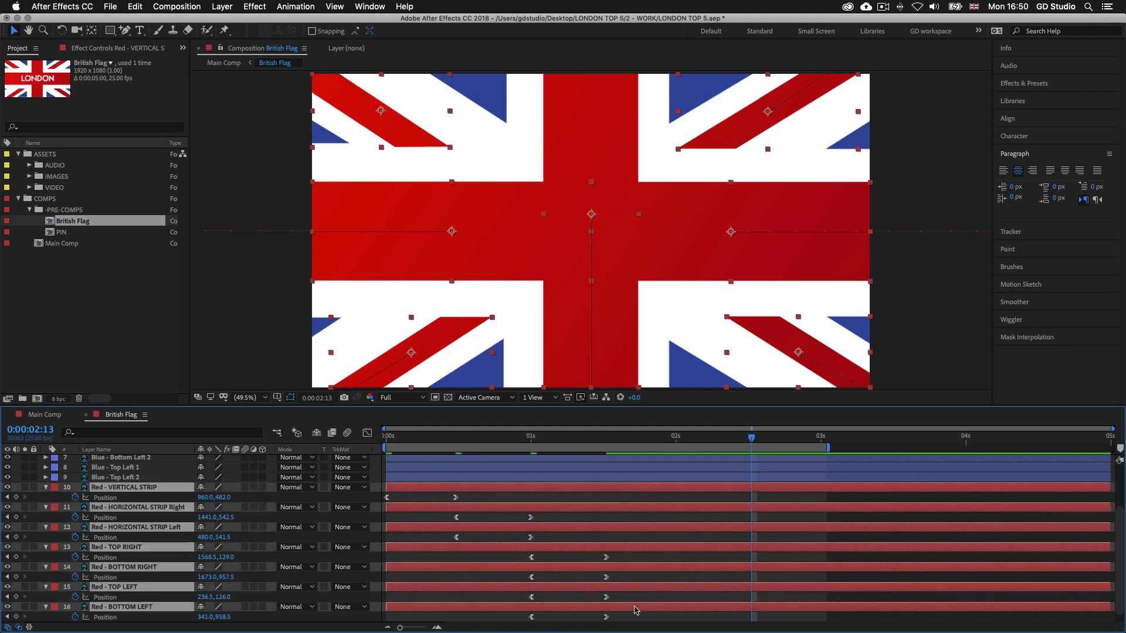
key(u)
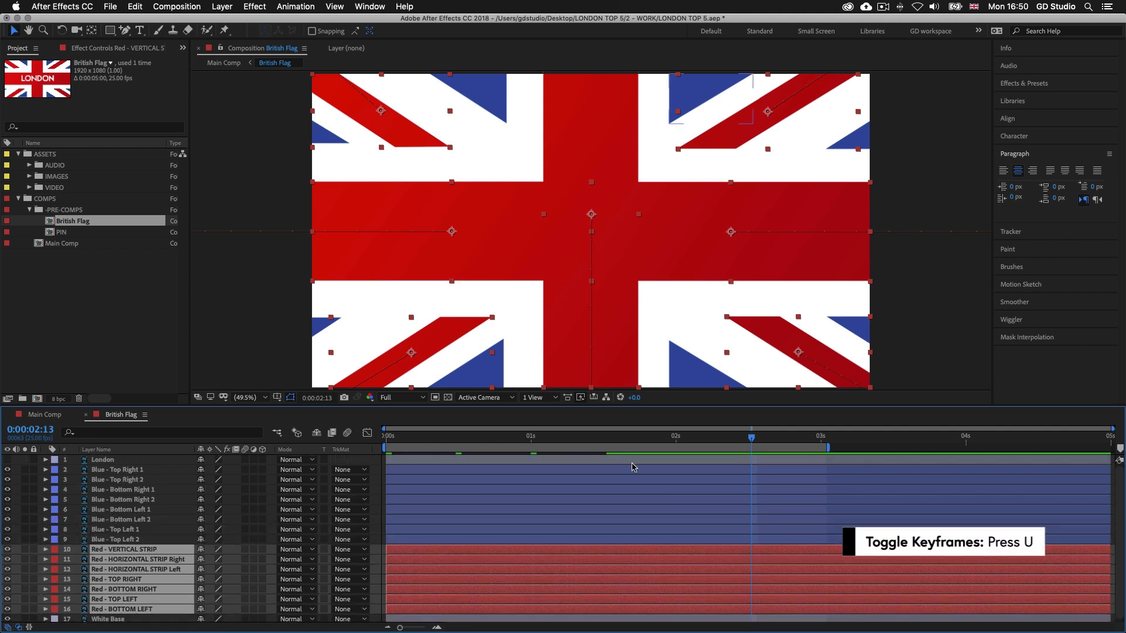
Apply Easy Ease Out to the starting Position keyframes of all eight blue layers
click(628, 470)
shift+click(610, 540)
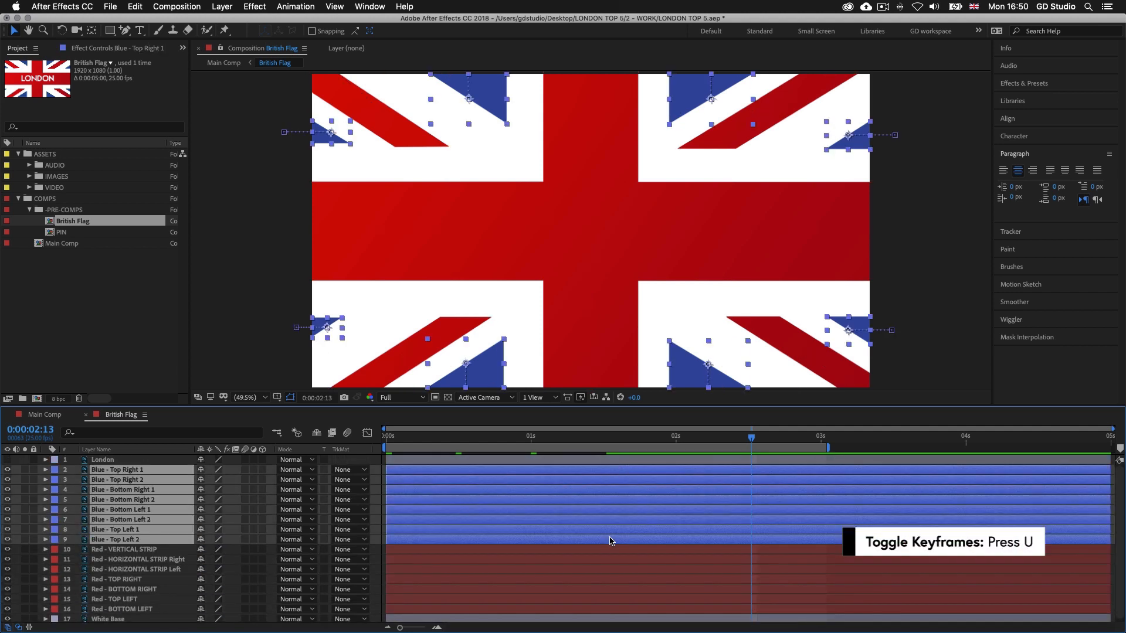
key(u)
scroll(647, 538, down, 2)
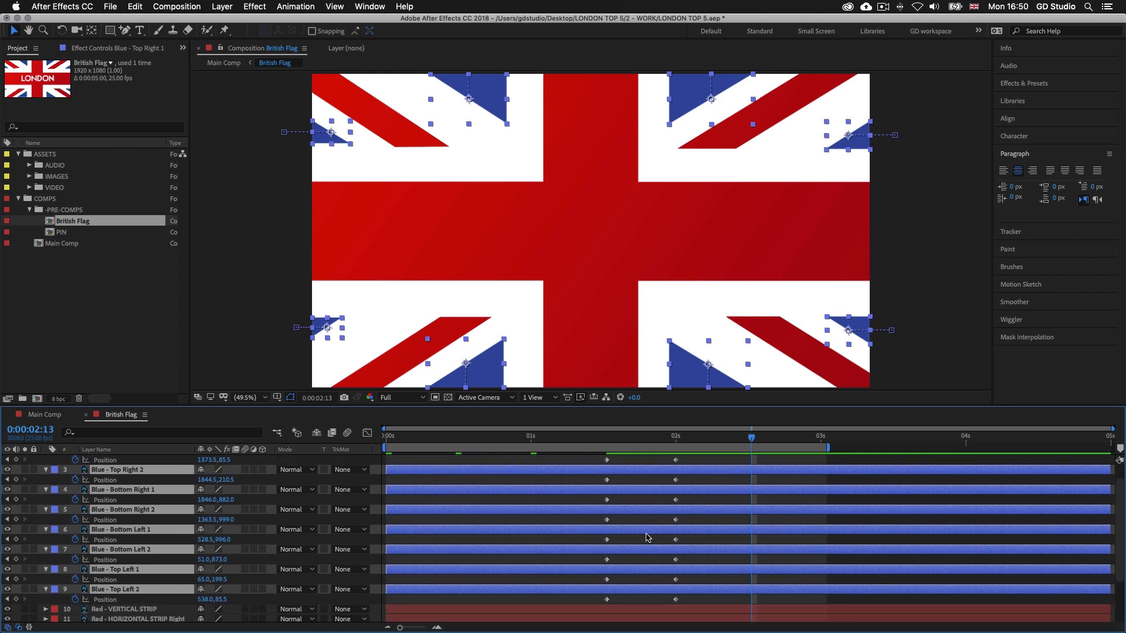
scroll(647, 538, up, 2)
drag(598, 481, 624, 580)
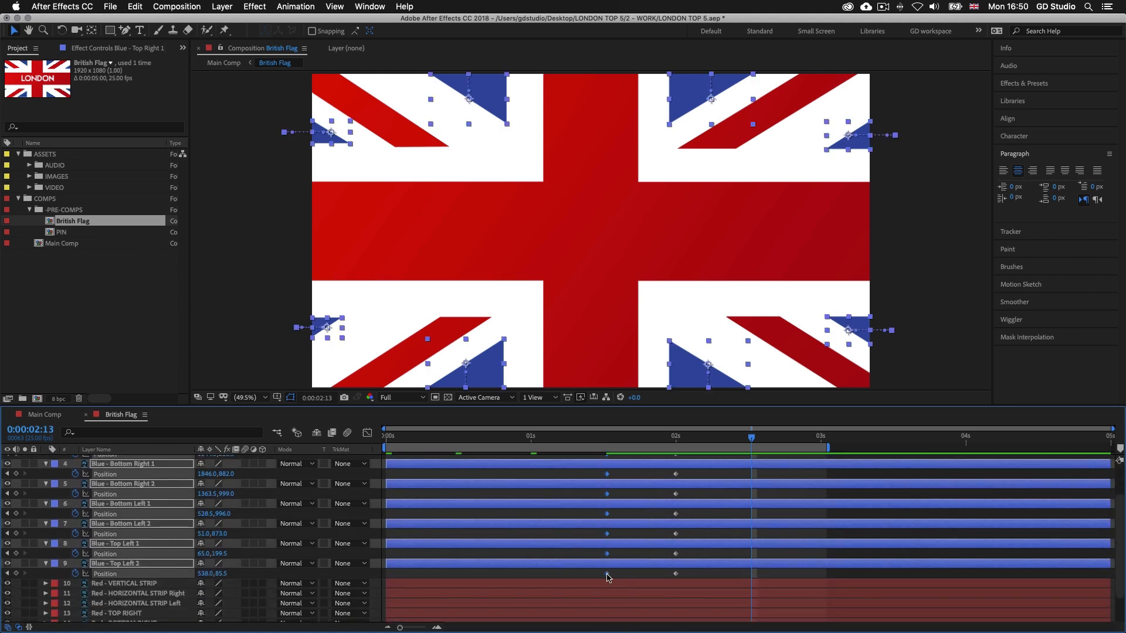
right_click(608, 575)
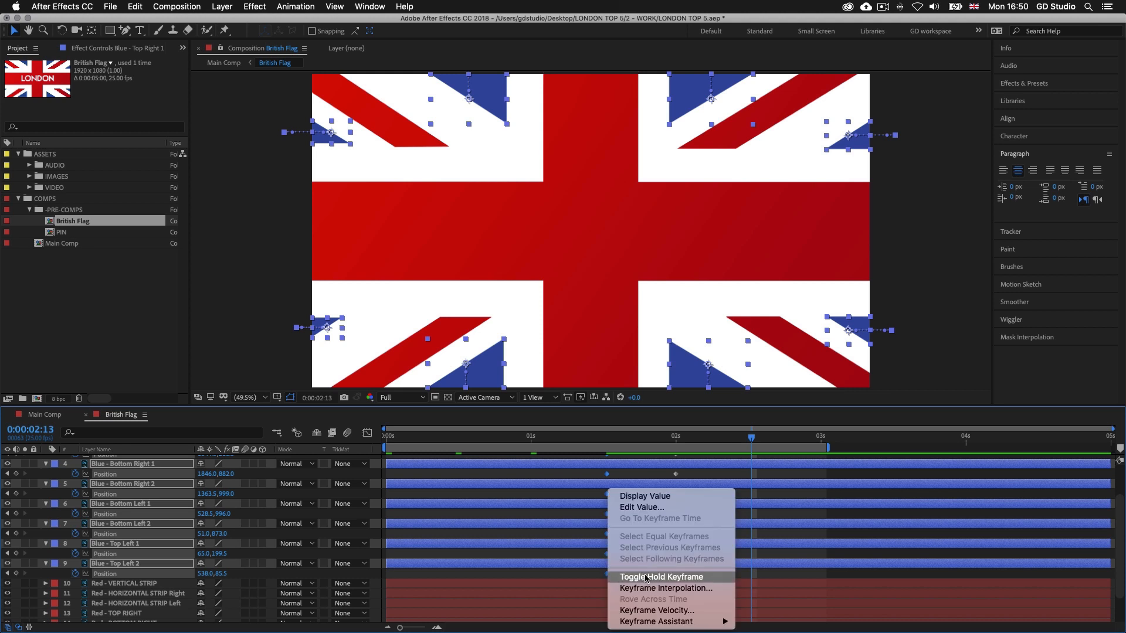
mouse_move(670, 625)
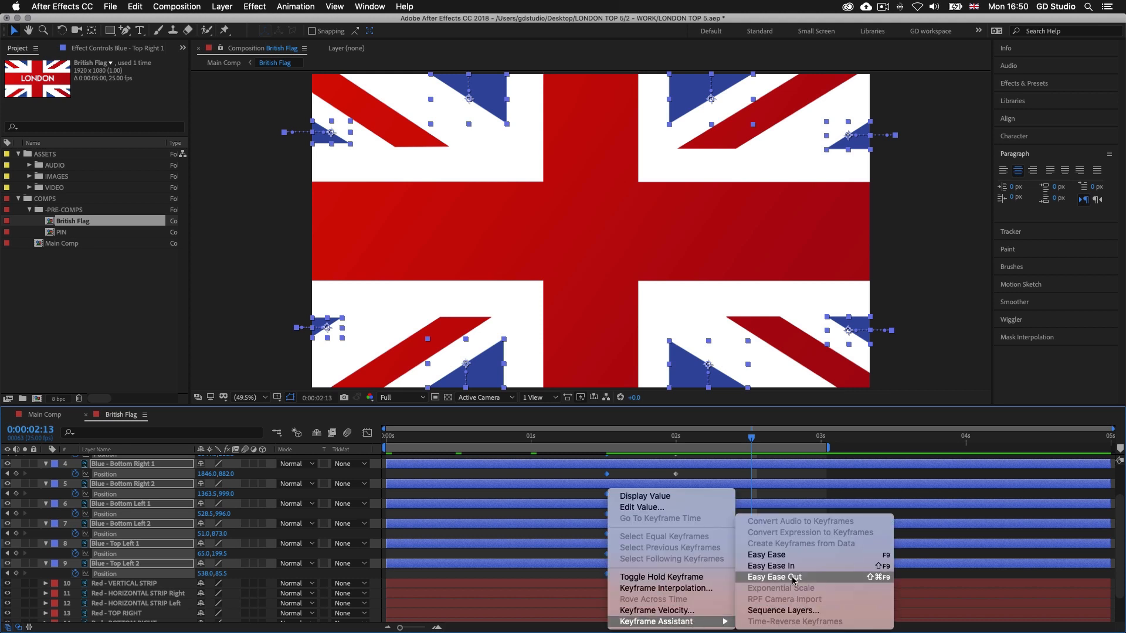
click(774, 577)
Apply Easy Ease In to the ending Position keyframes of all eight blue layers
scroll(639, 527, up, 3)
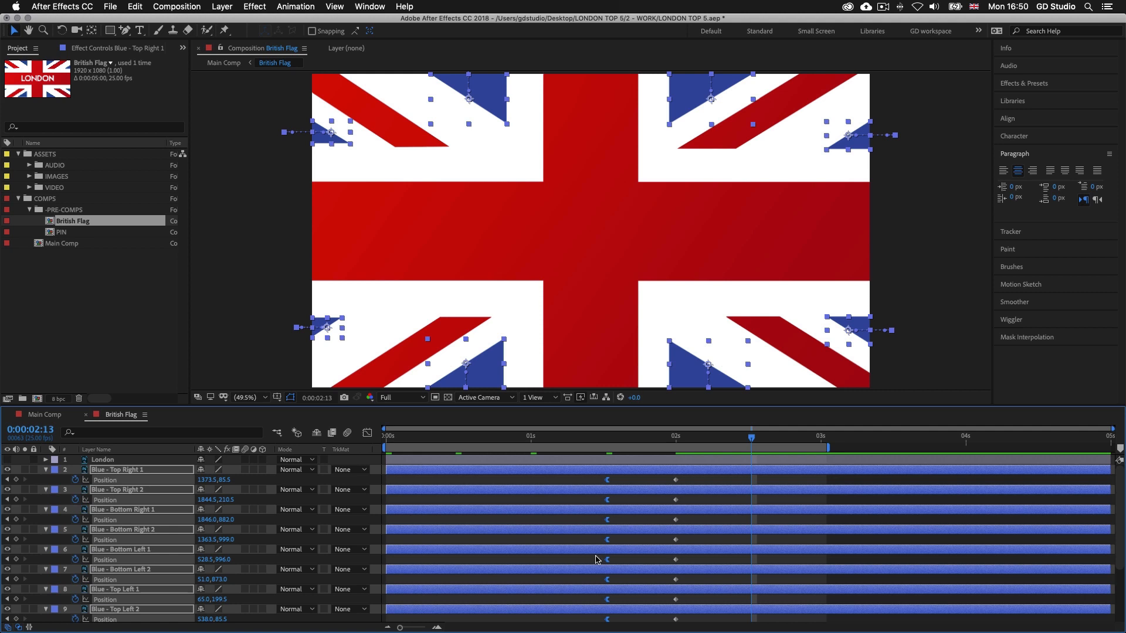
drag(648, 478, 676, 540)
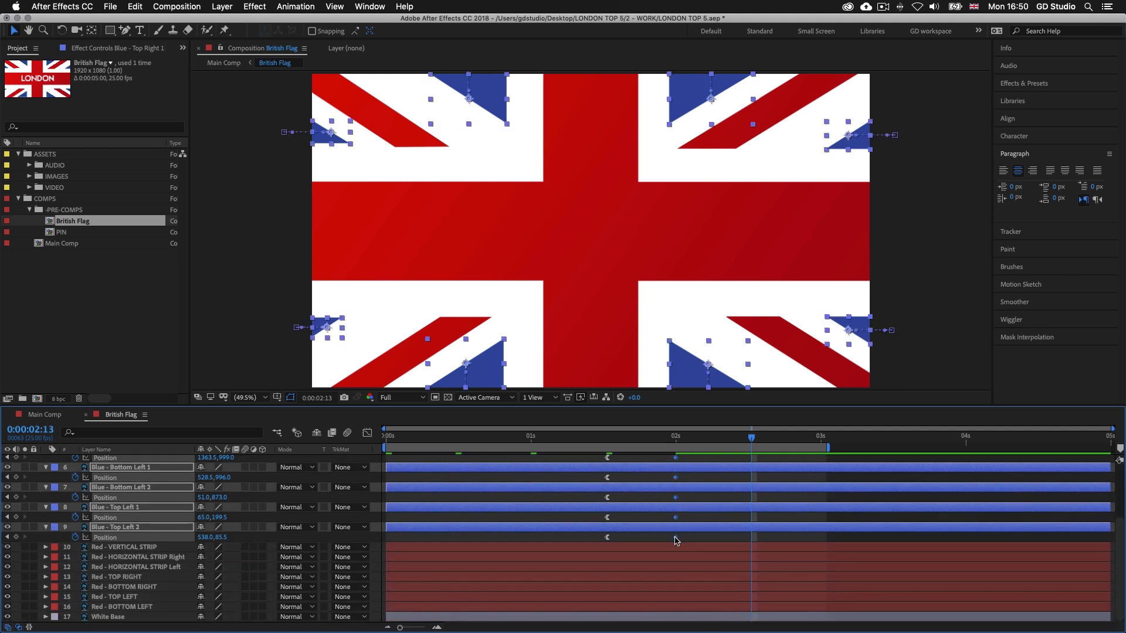
right_click(676, 538)
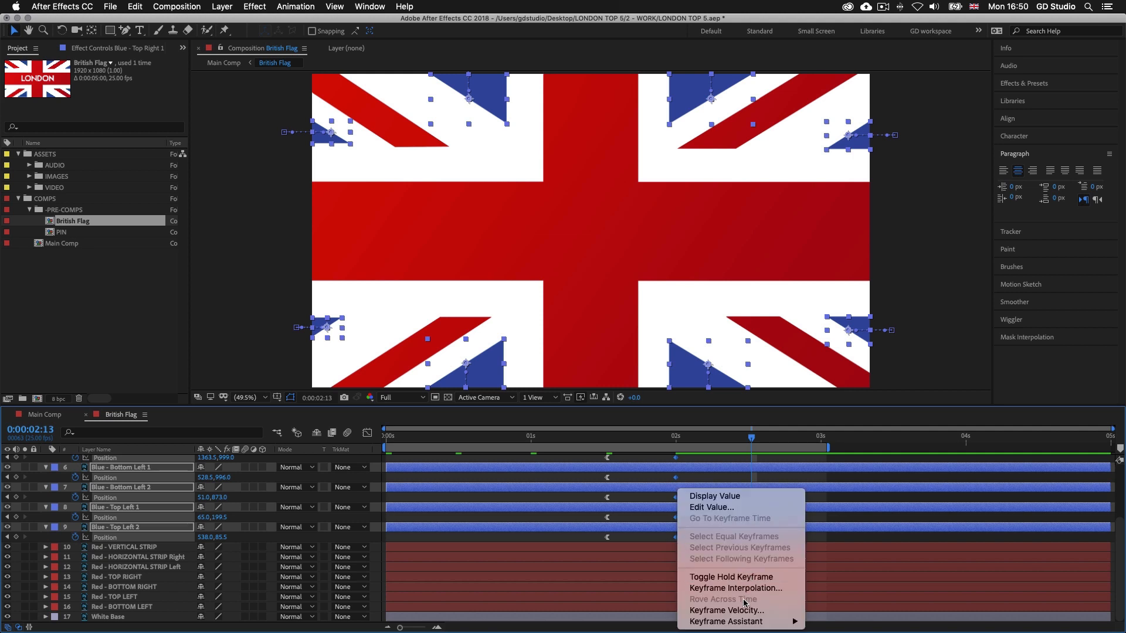
mouse_move(753, 627)
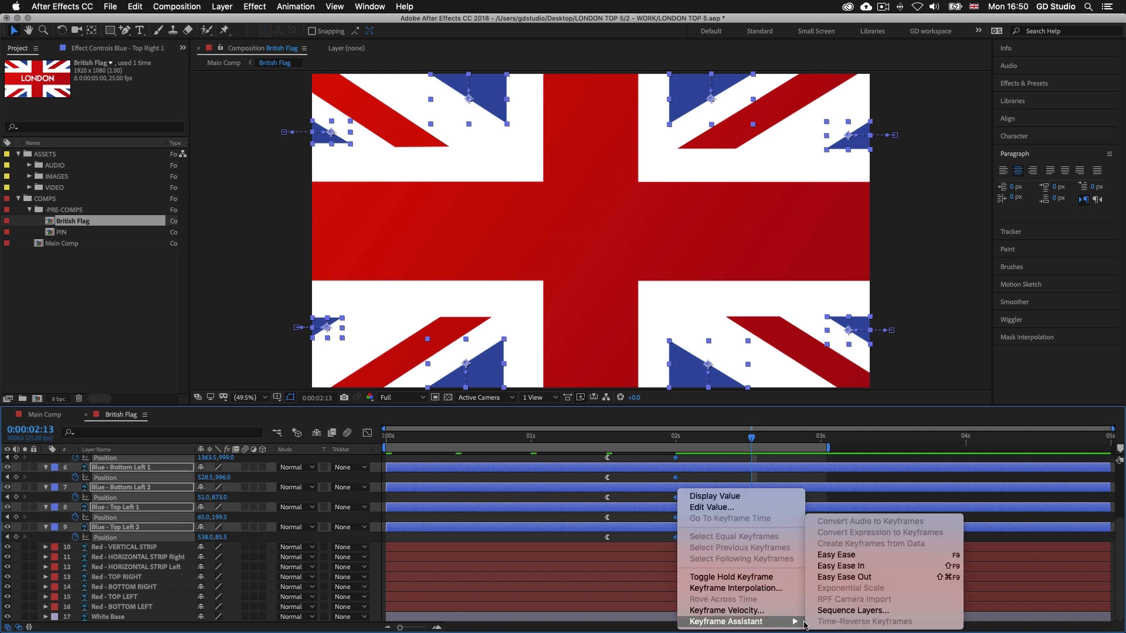
click(846, 567)
scroll(683, 532, up, 4)
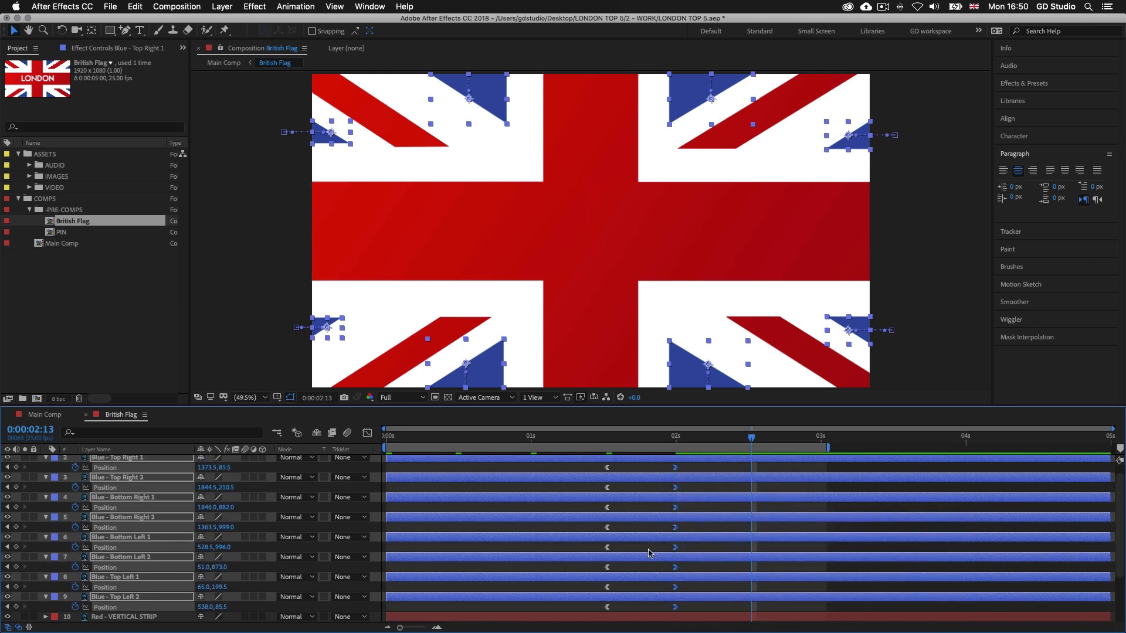
scroll(659, 545, up, 1)
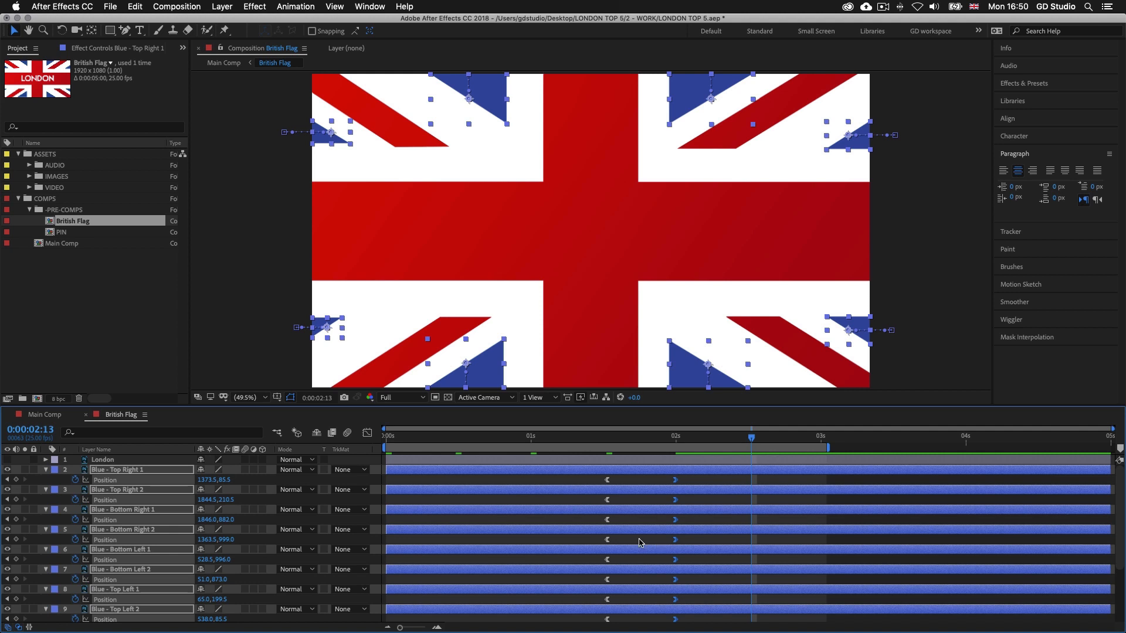
Collapse the keyframed properties of the eight blue layers and preview the eased flag animation
key(u)
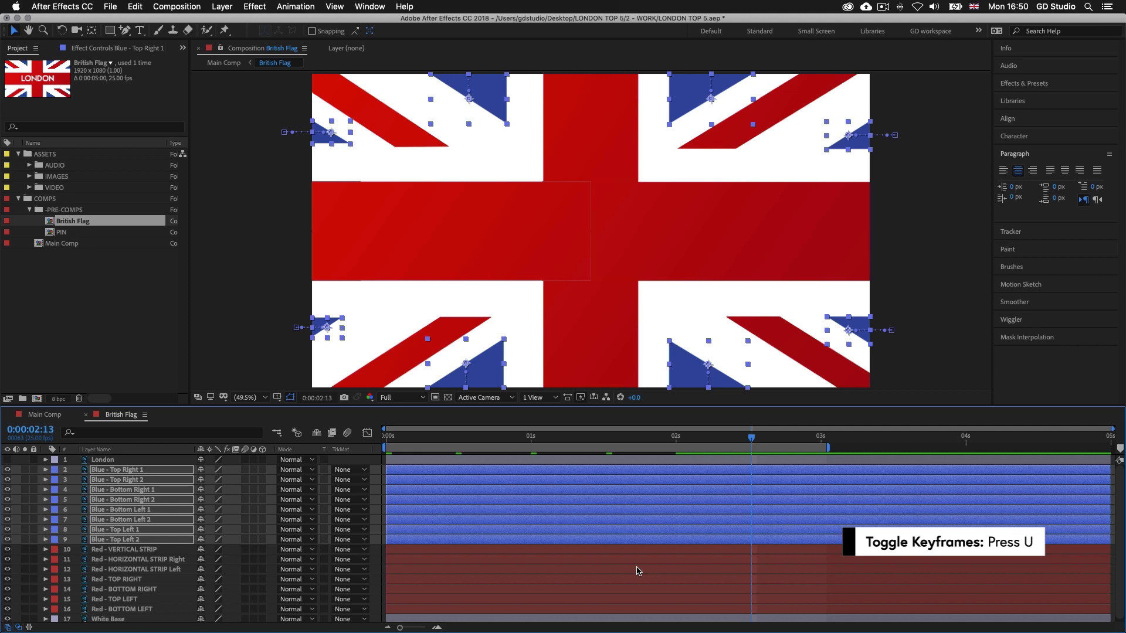
key(space)
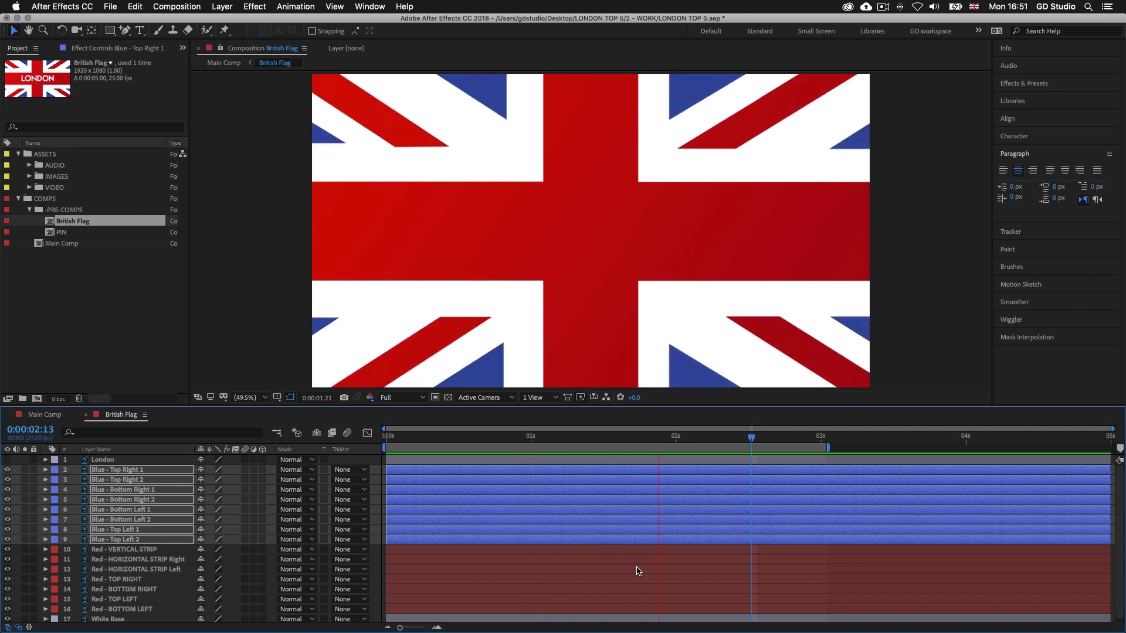
key(space)
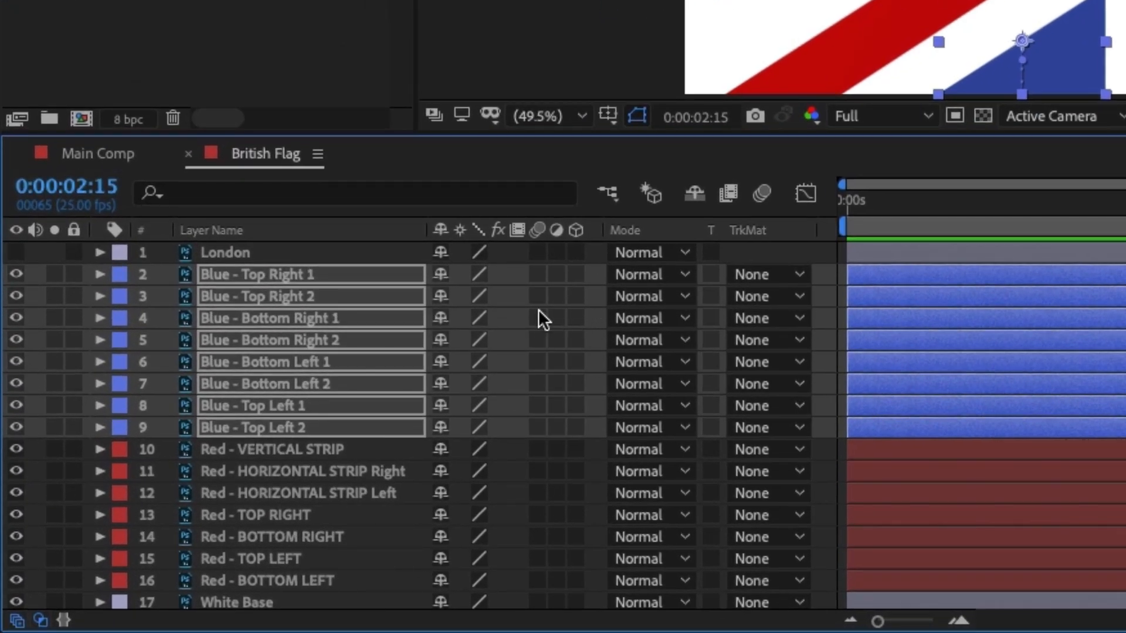
Enable motion blur for the British Flag composition and all its blue and red layers, and preview the result
click(751, 195)
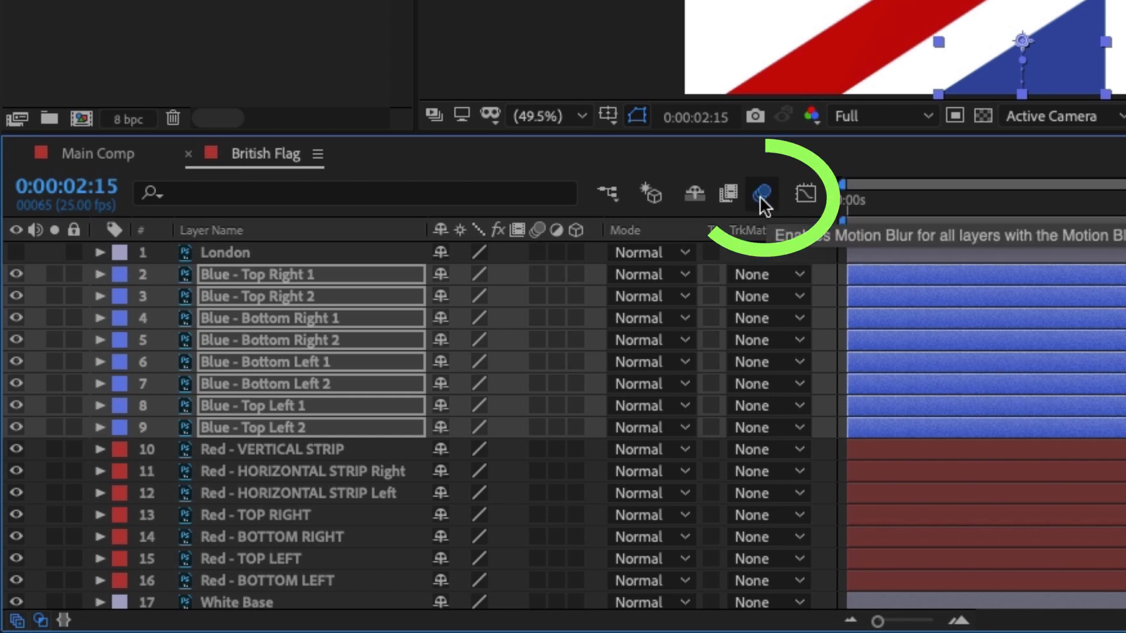
click(537, 274)
drag(541, 447, 540, 515)
key(F2)
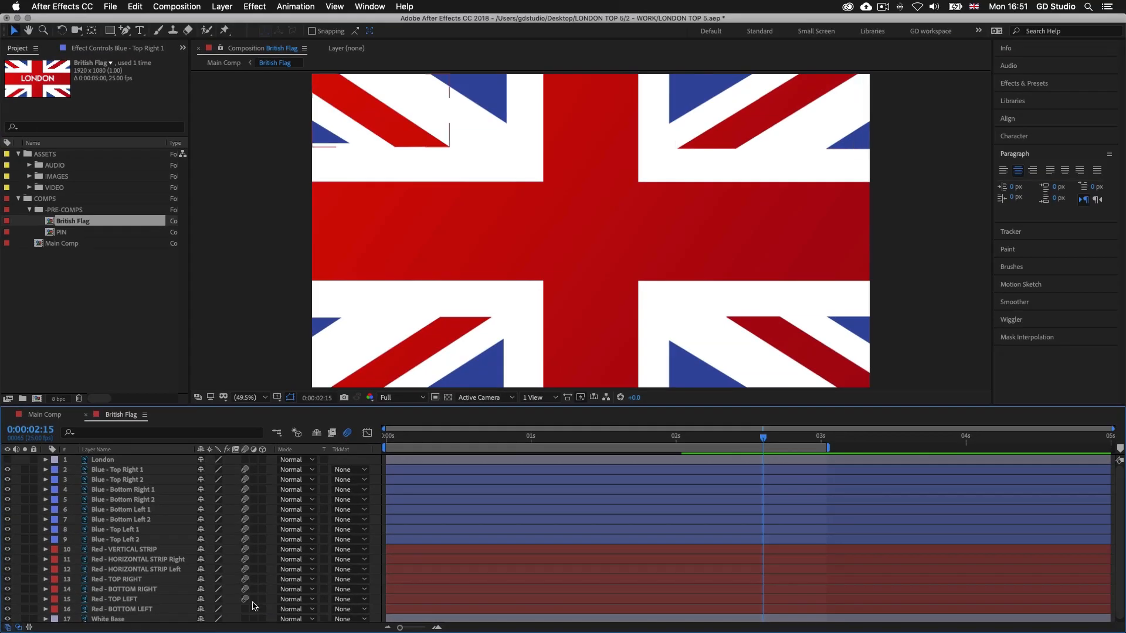
click(537, 581)
key(space)
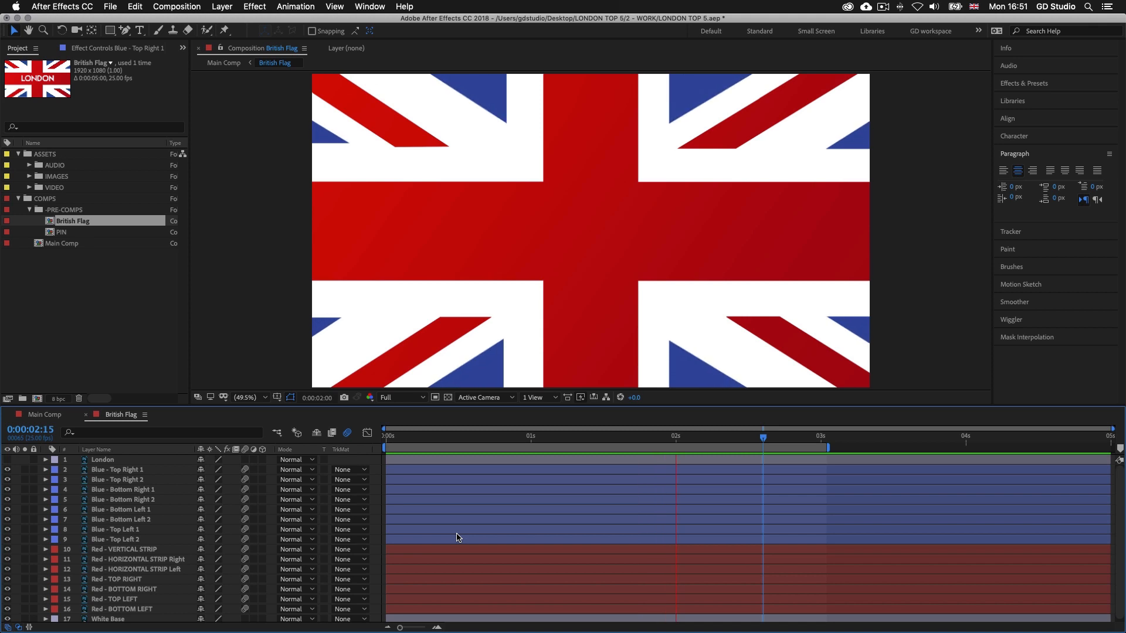
key(space)
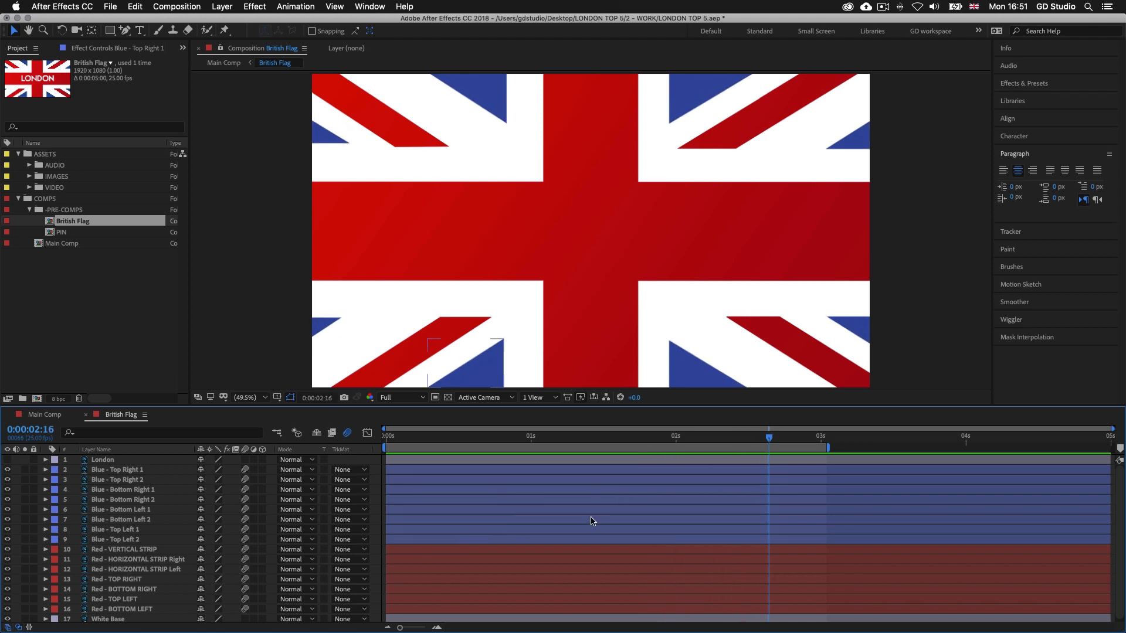
Make the London layer visible and delete it from the British Flag composition
click(8, 460)
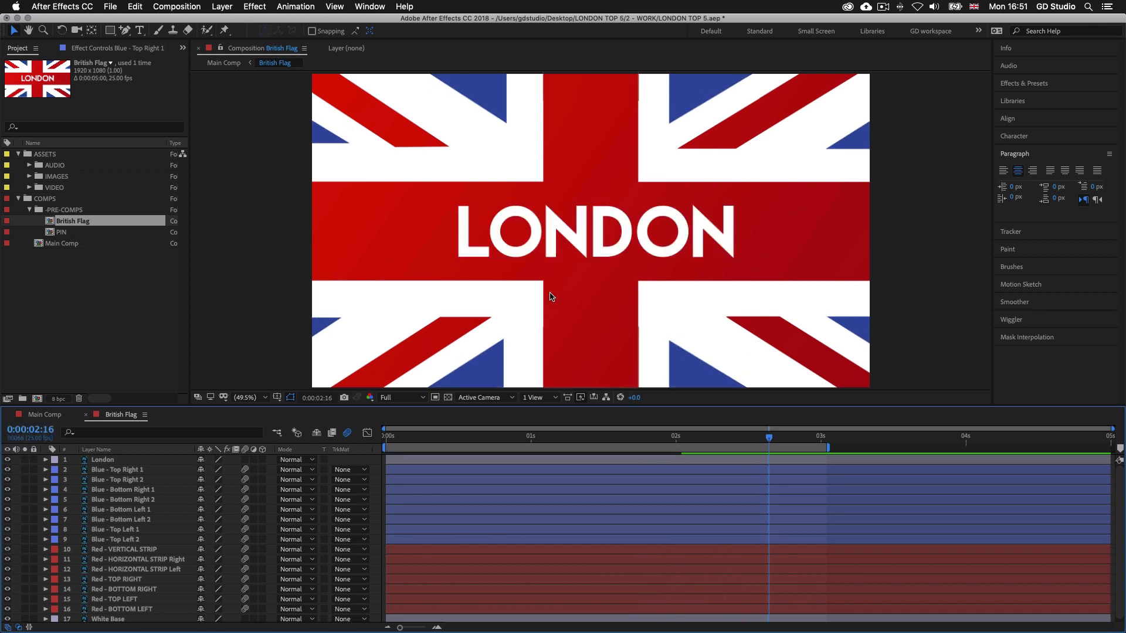
click(616, 462)
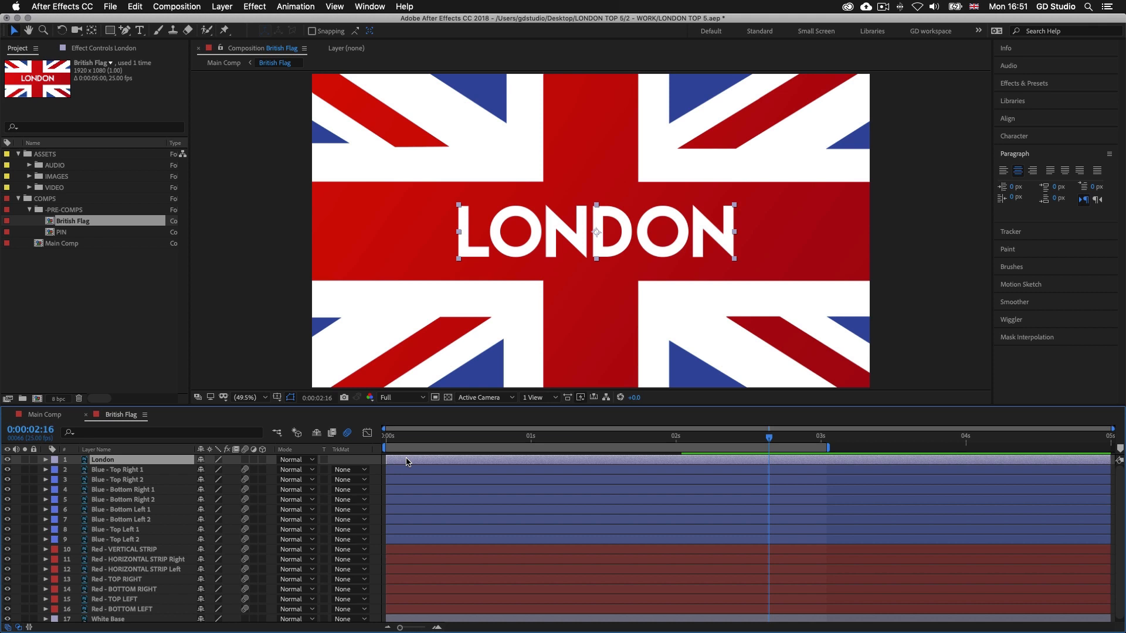
key(Delete)
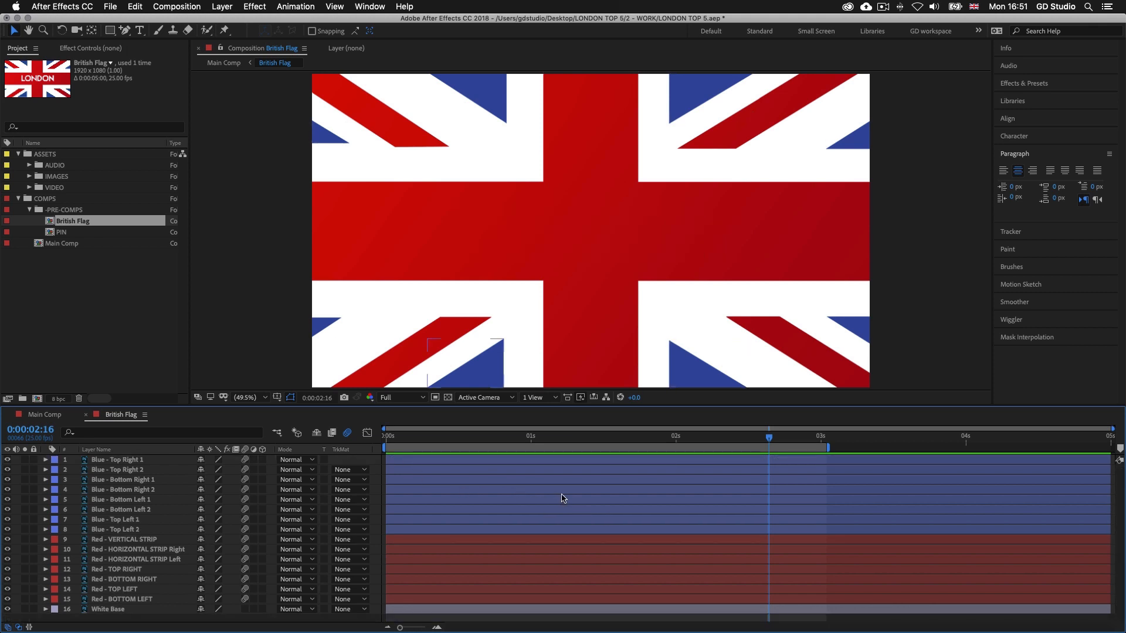
In Main Comp, duplicate the "to visit in..." text layer and place the copy above the British Flag layer
click(88, 416)
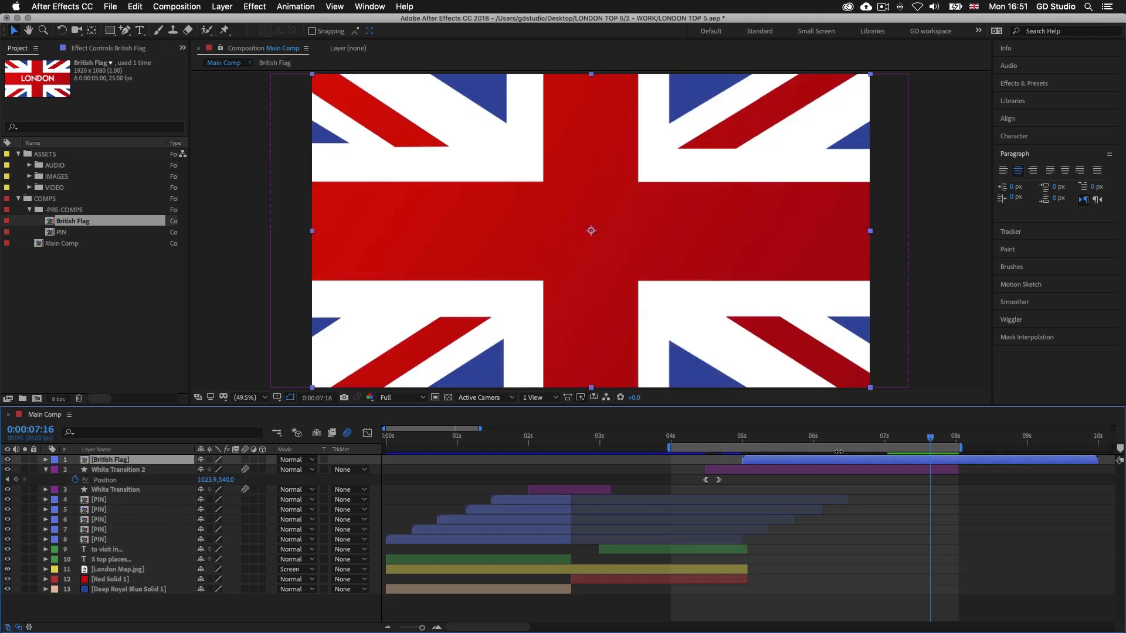
drag(930, 439, 814, 441)
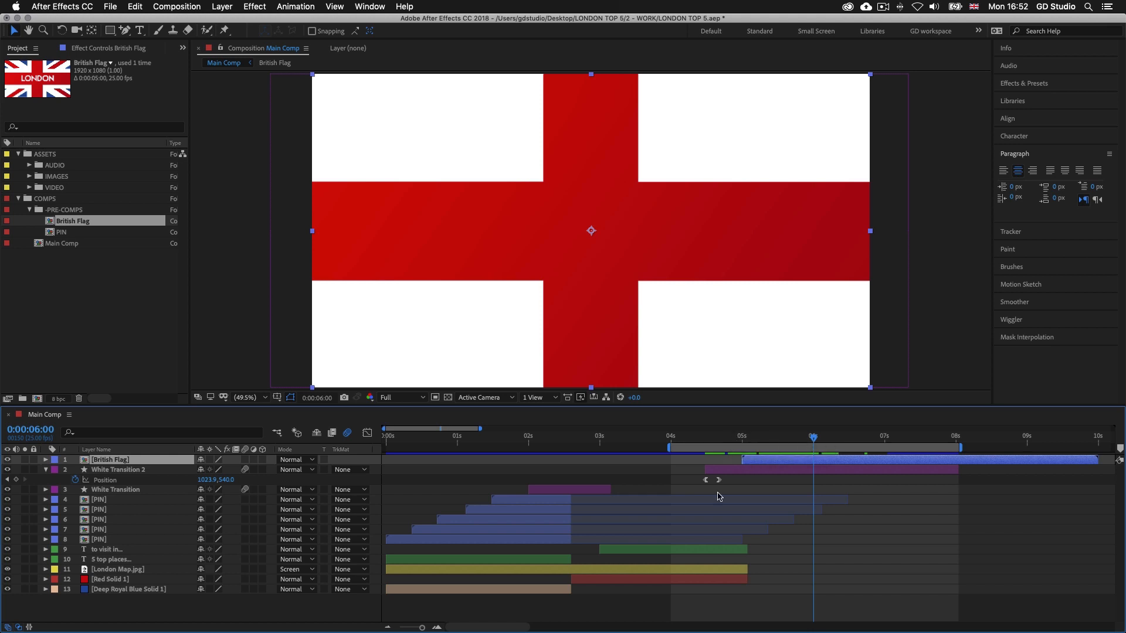
click(643, 552)
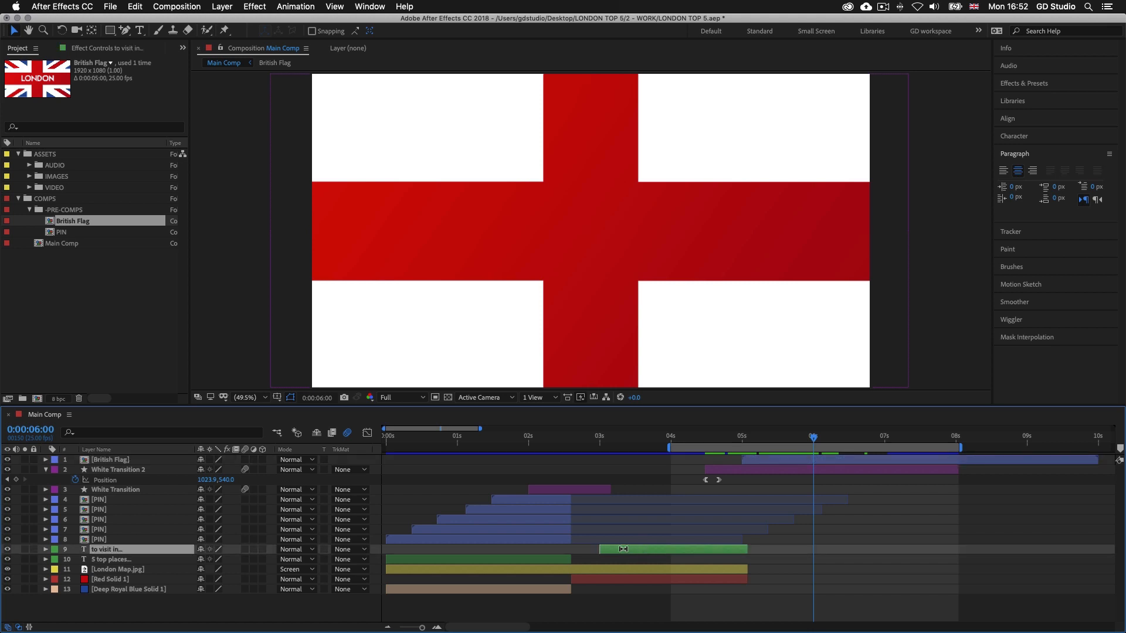
key(super+d)
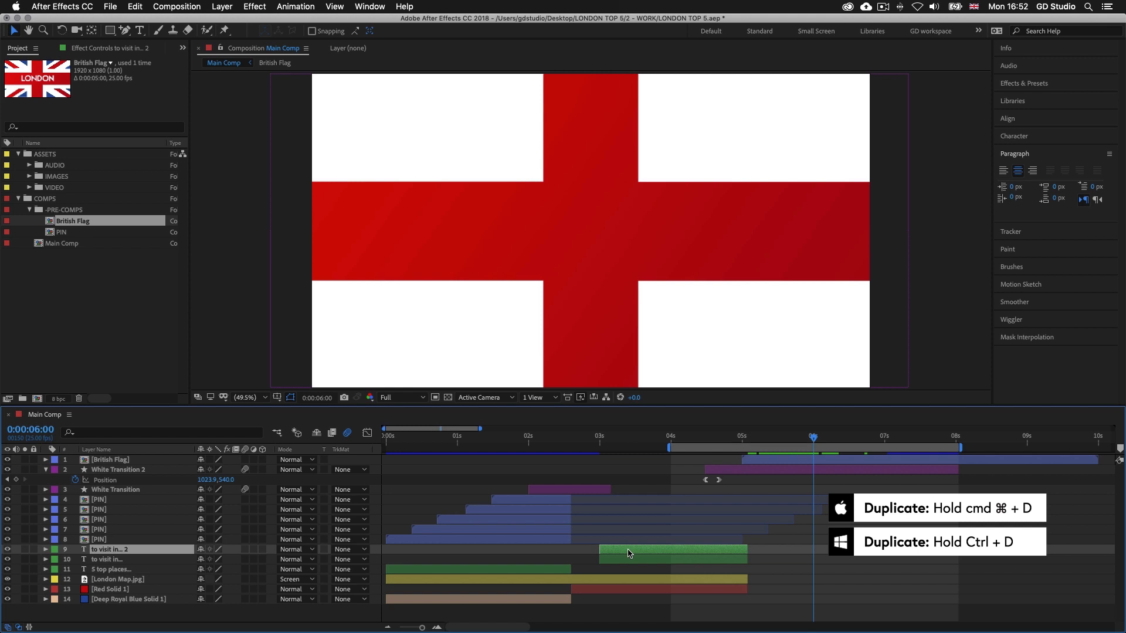
drag(109, 551, 109, 461)
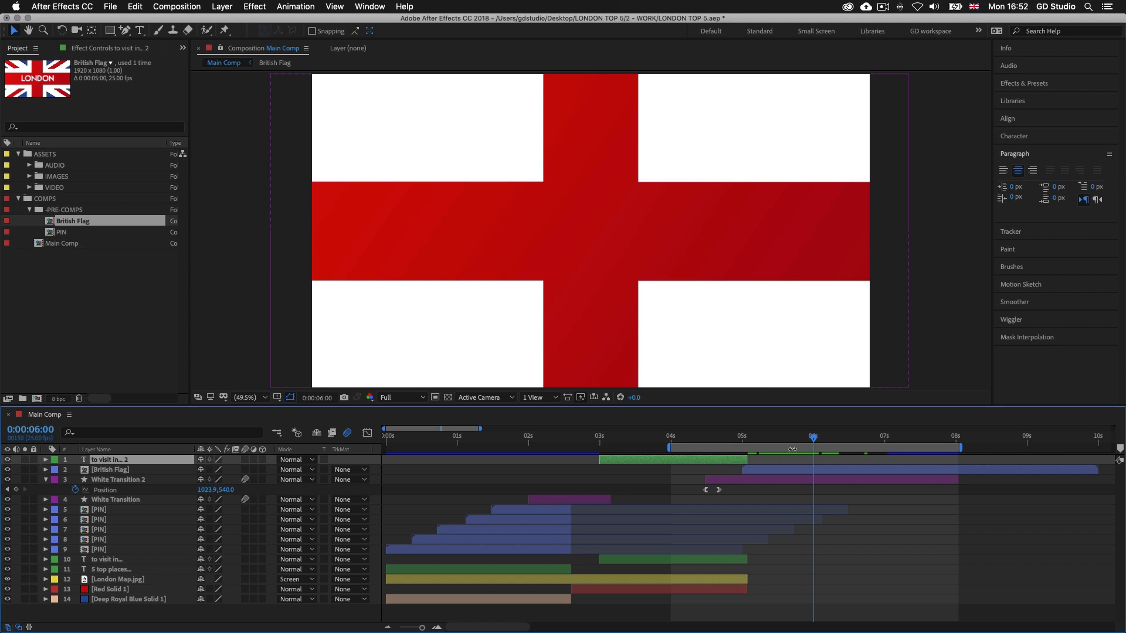
Shift the duplicated text layer to start at 0:00:06:14 and change its text to "london"
drag(814, 440, 854, 439)
drag(647, 461, 886, 462)
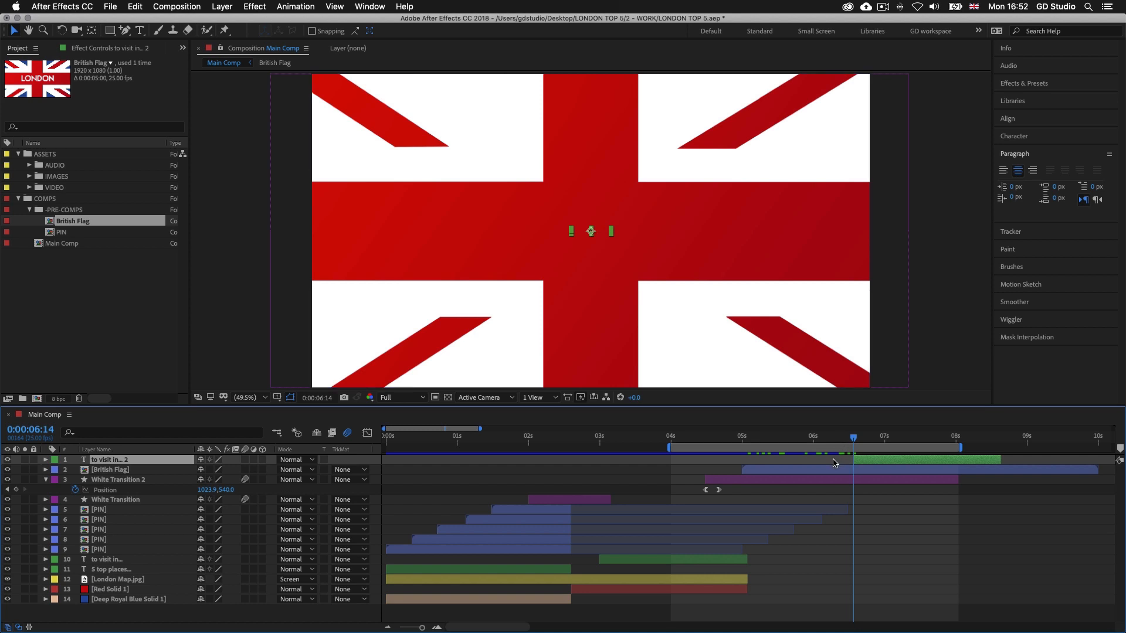
drag(854, 441, 909, 452)
double_click(913, 463)
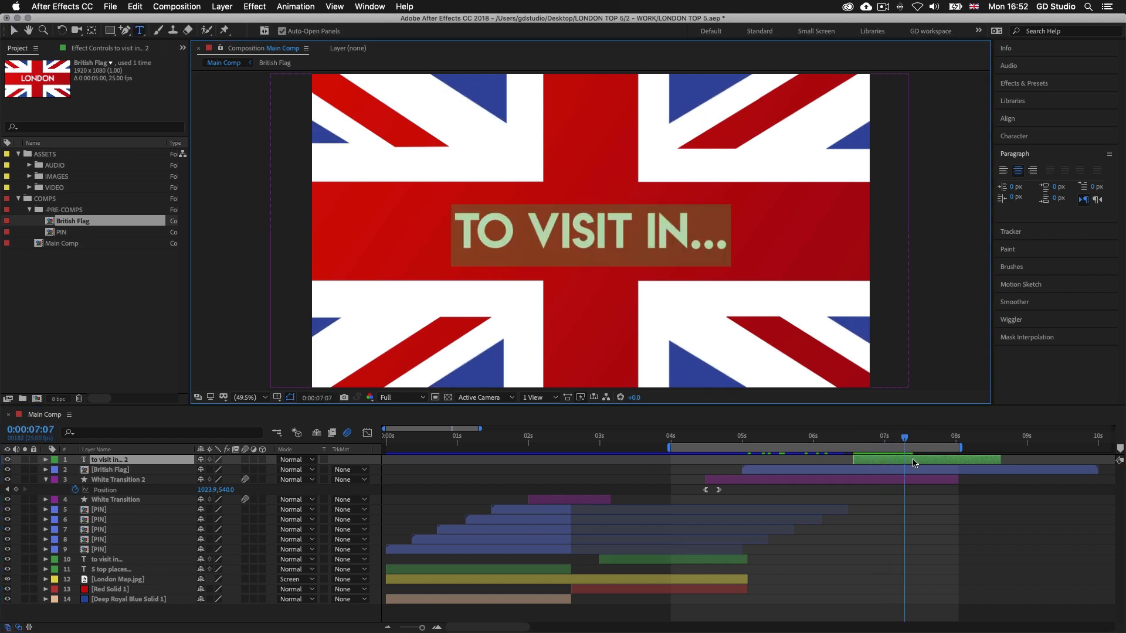
text(london)
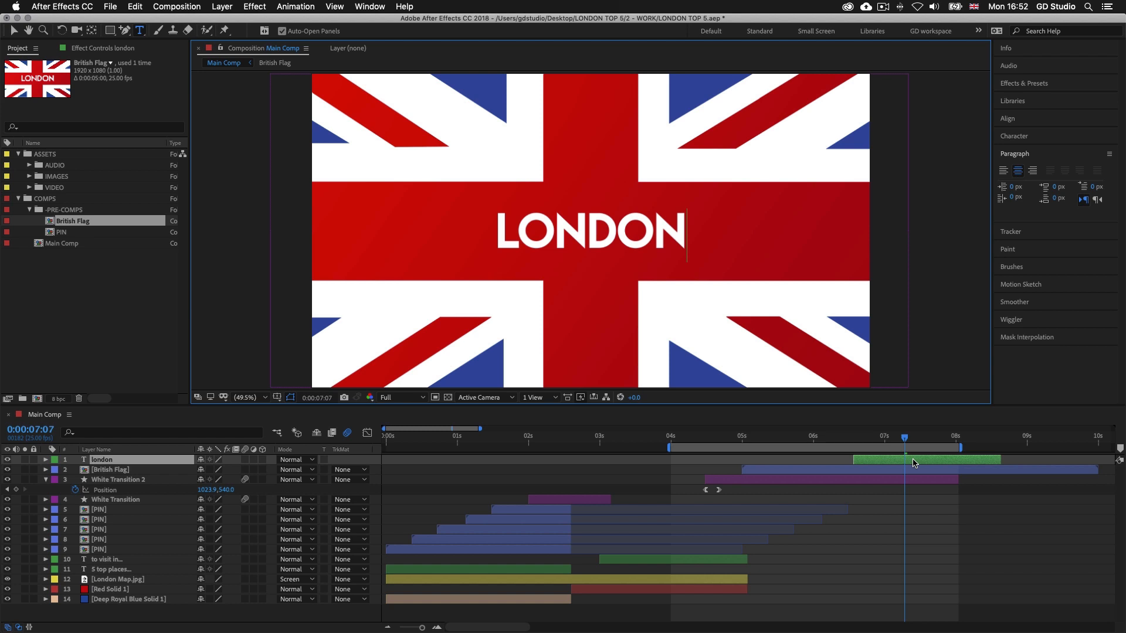
Preview the flag animation with the new London title in Main Comp, with all layers deselected
drag(844, 442, 912, 441)
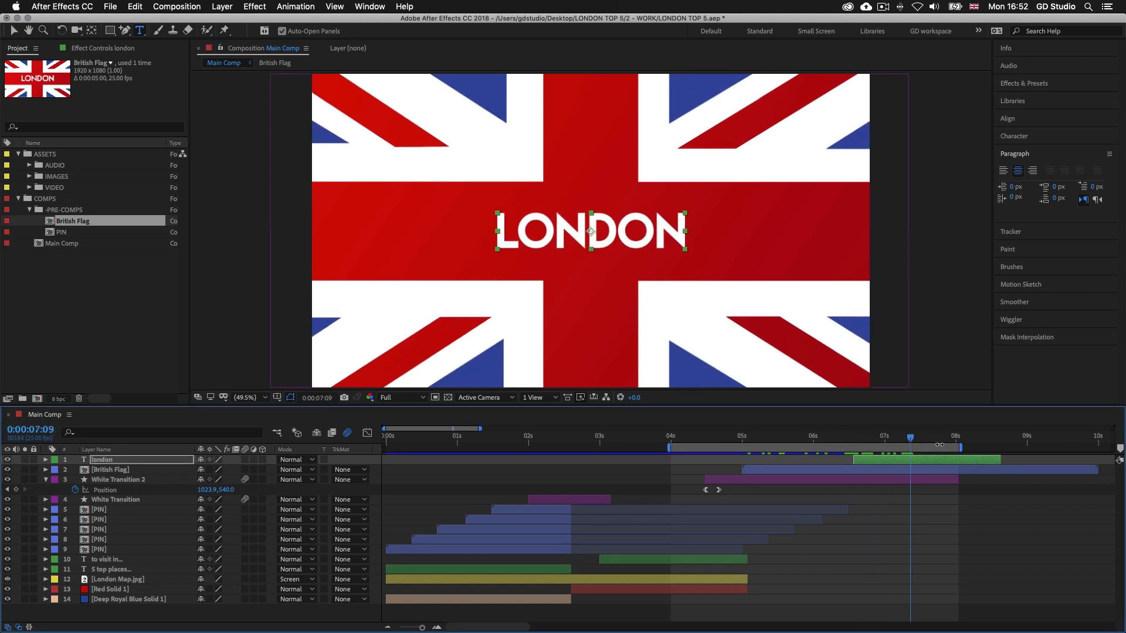
key(space)
key(space)
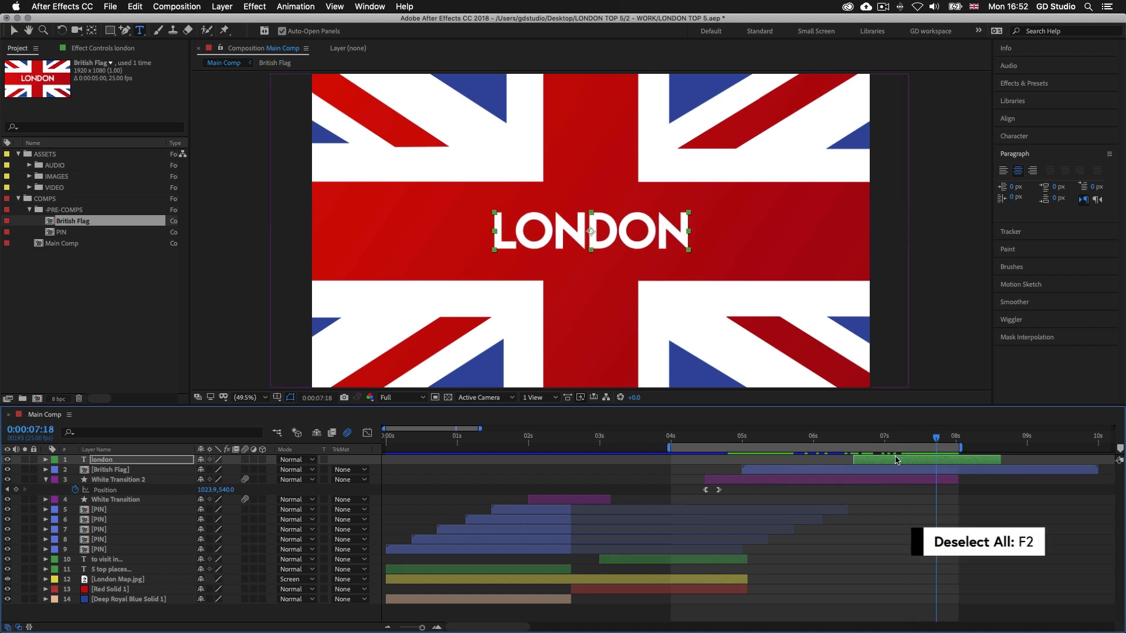
key(F2)
key(space)
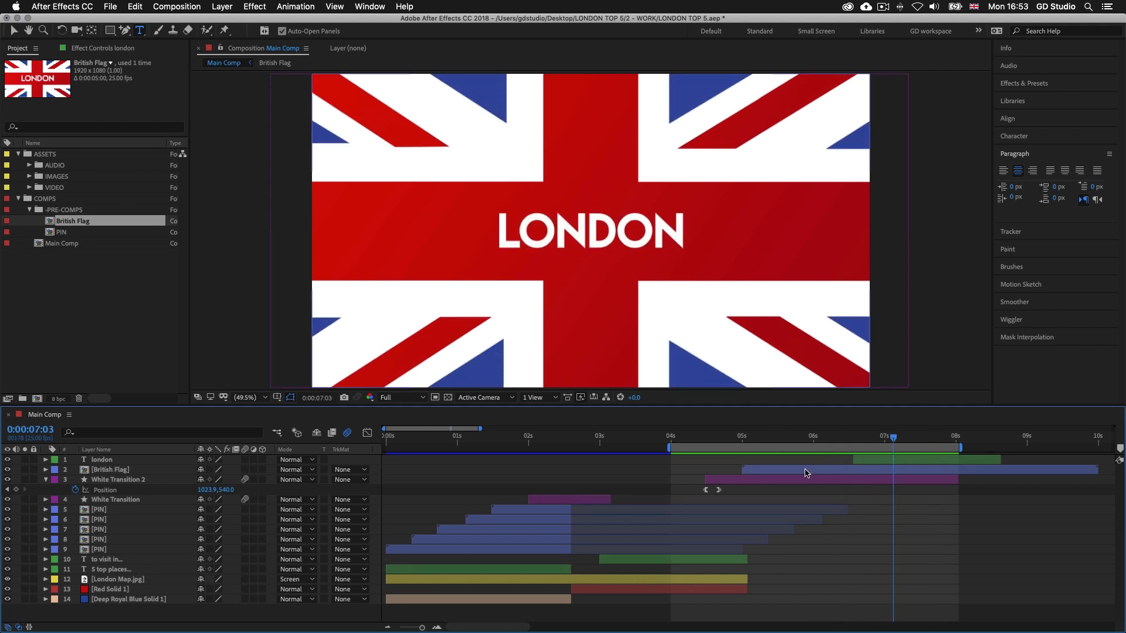
Shorten the British Flag layer to about 3.5 seconds with Time Stretch, holding its in-point in place
click(806, 471)
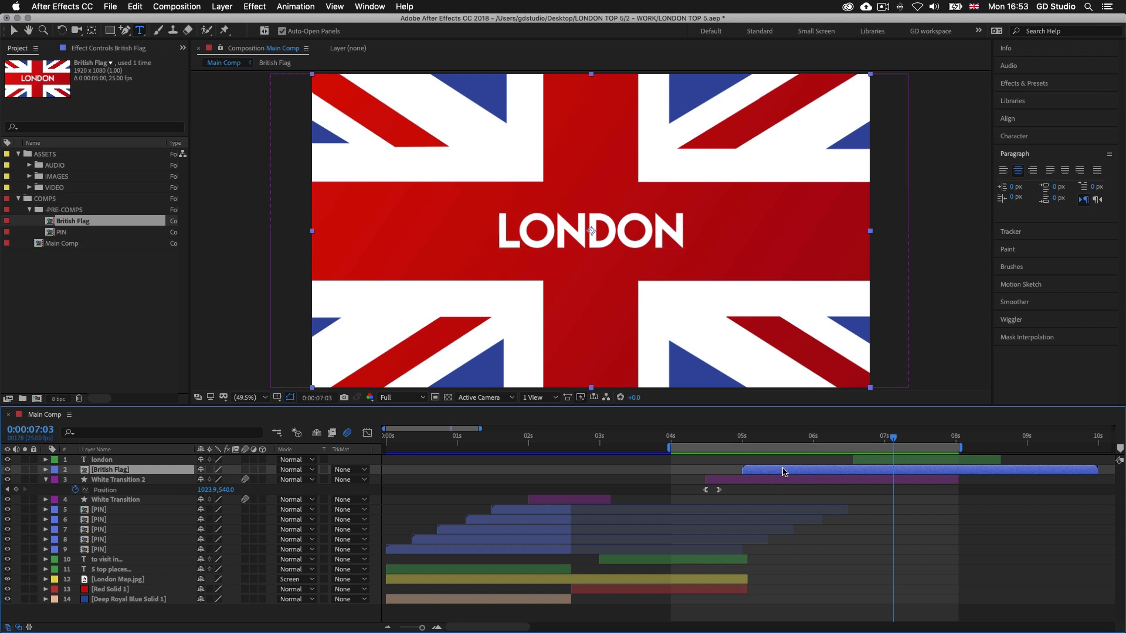
right_click(783, 472)
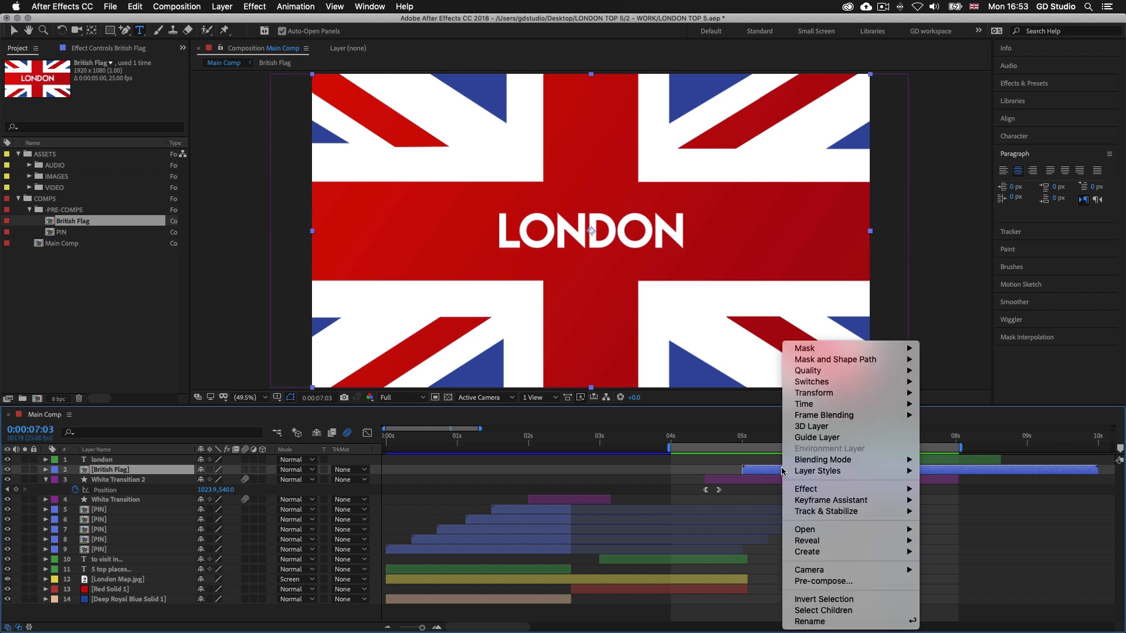
mouse_move(827, 409)
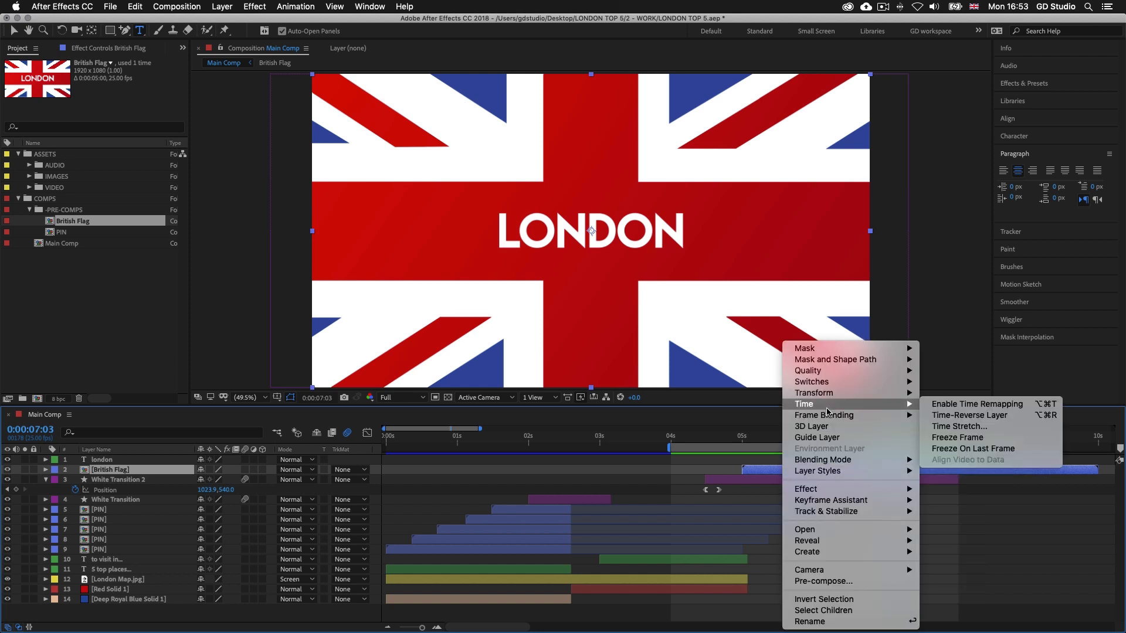
click(961, 427)
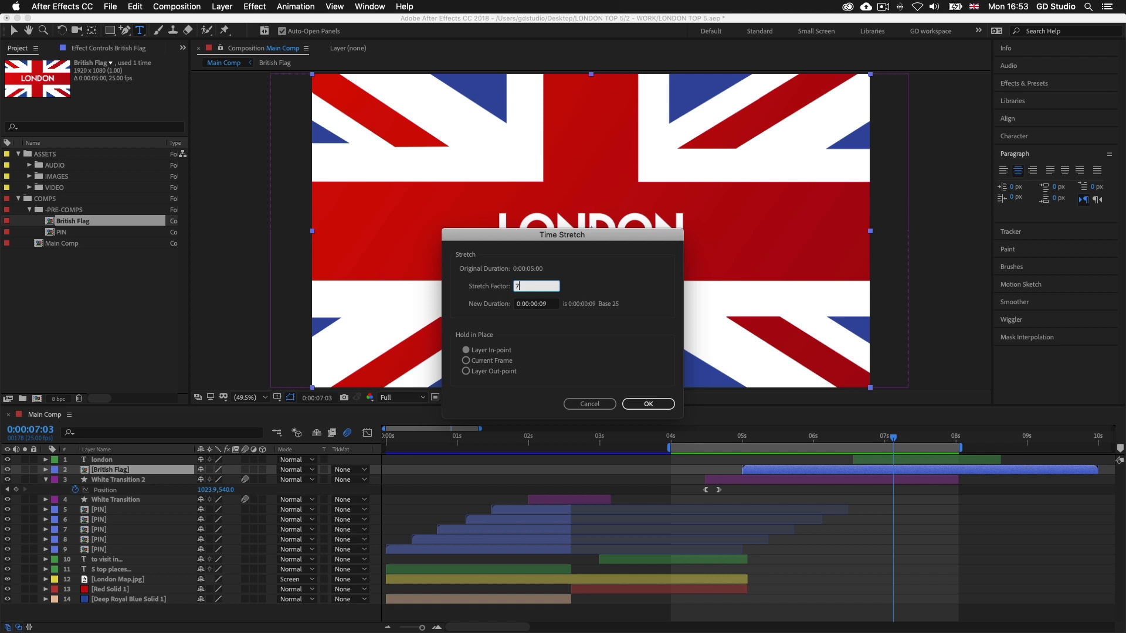
click(649, 403)
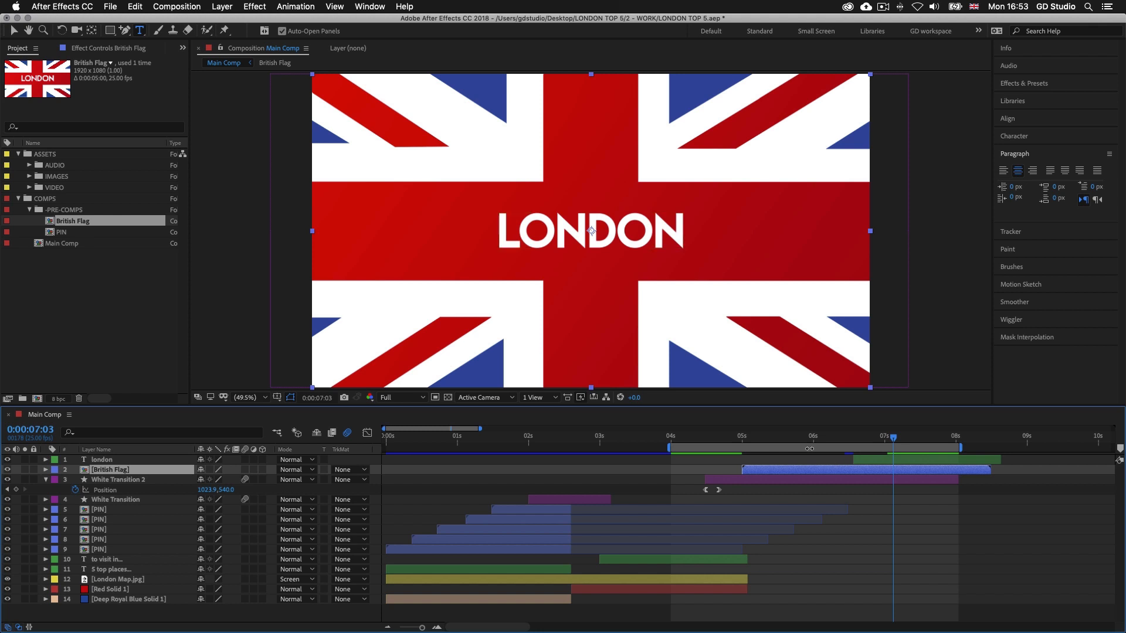
Shift the london text layer to start at 0:00:06:01 and preview its appearance over the flag
drag(893, 440, 834, 459)
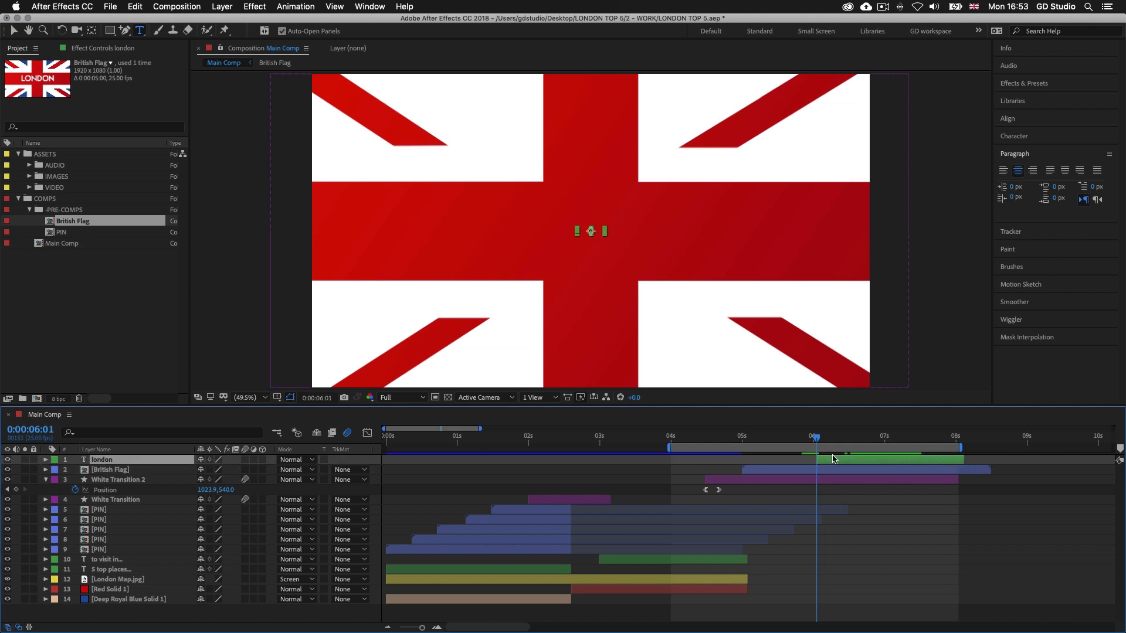
key(space)
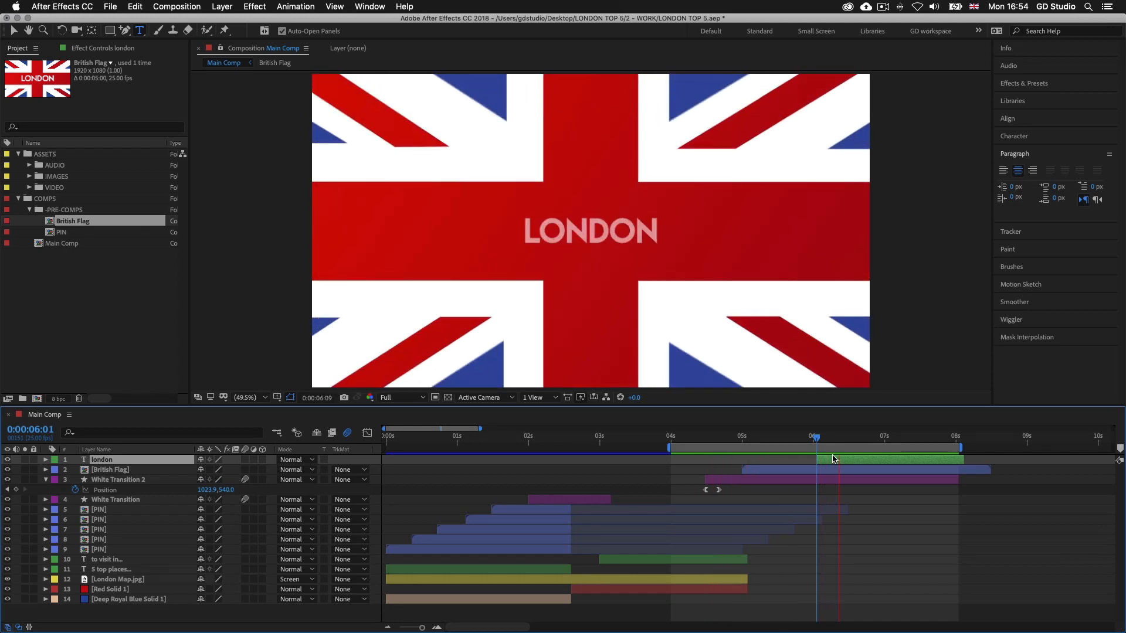
key(space)
Extend the work area back to the start of Main Comp and preview the whole intro from 0:00:00:00
drag(668, 448, 352, 449)
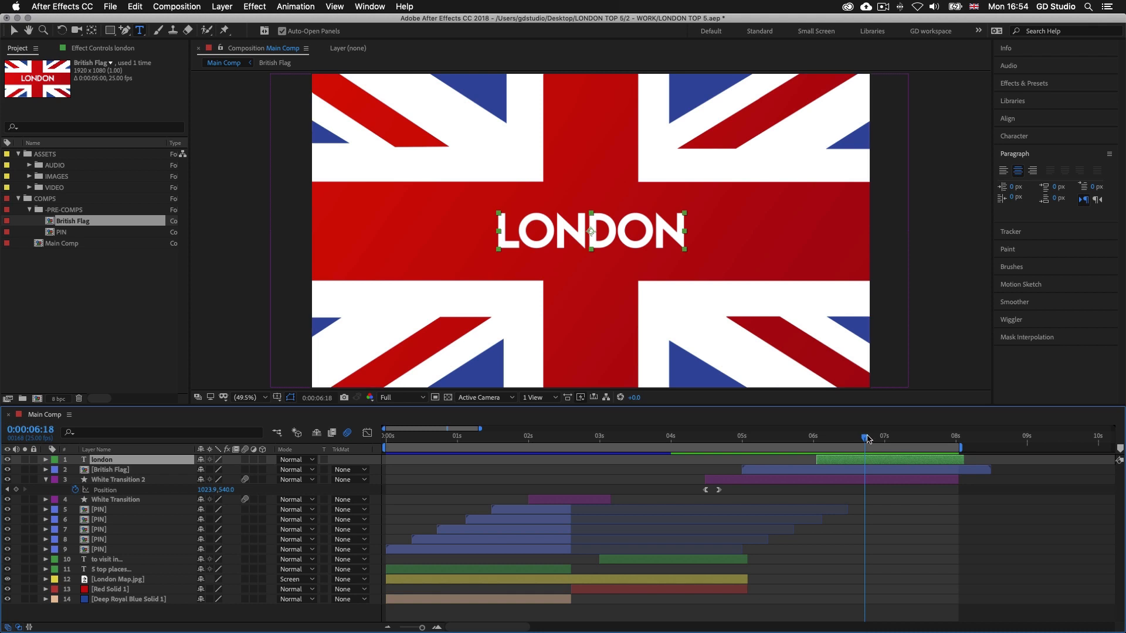
drag(762, 442, 349, 446)
key(space)
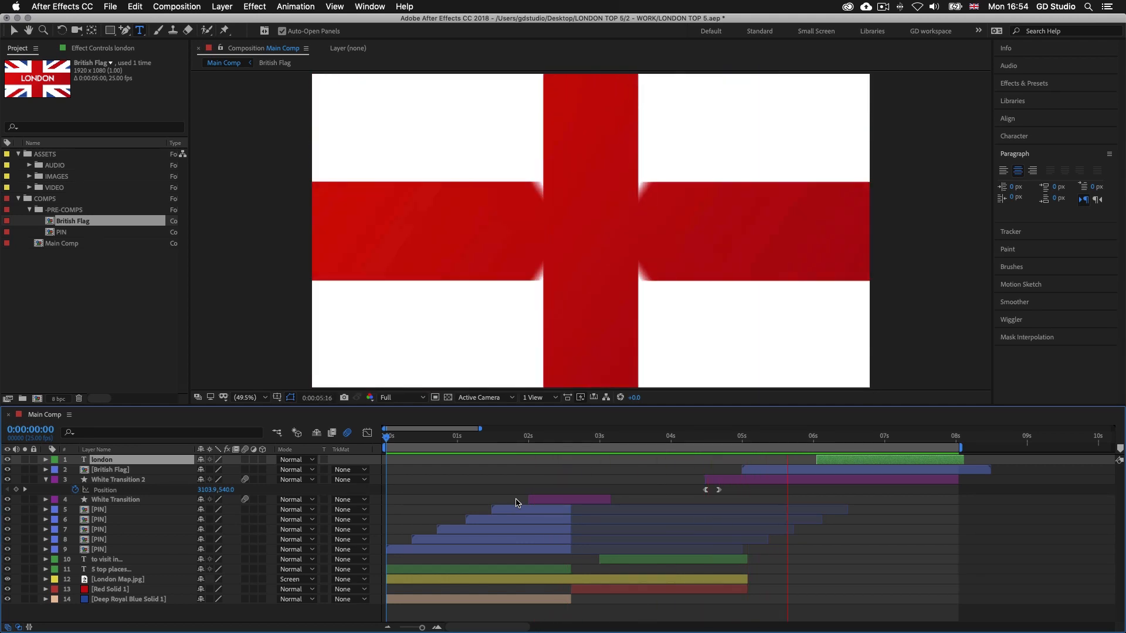
key(space)
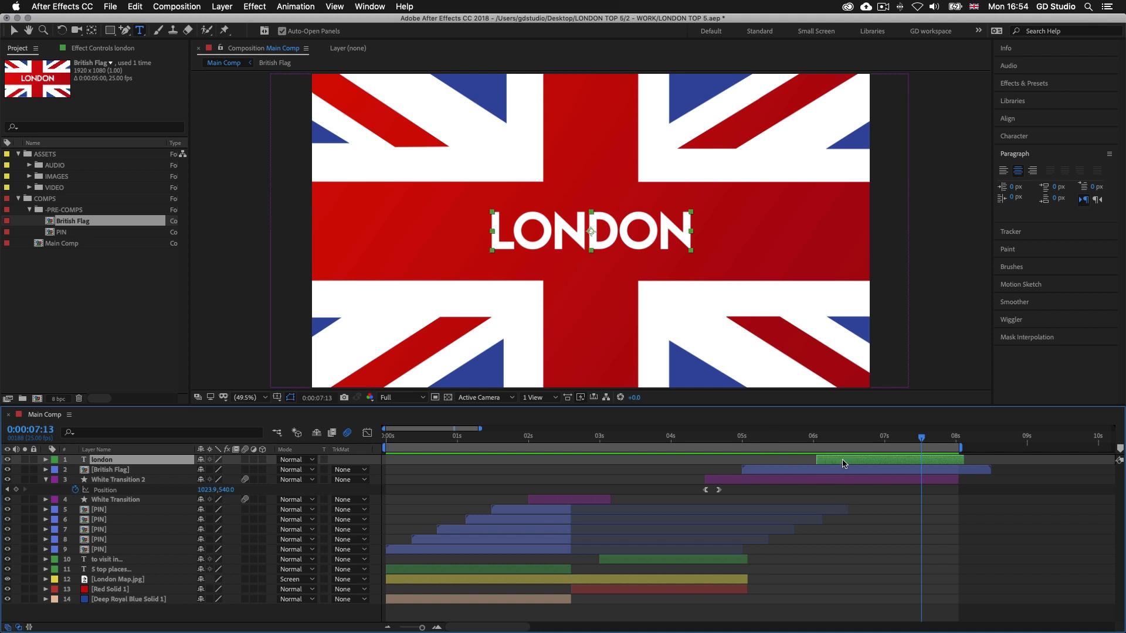
Pre-compose all 14 Main Comp layers as "1 - Introduction", moving all attributes, without opening the new composition
shift+click(427, 601)
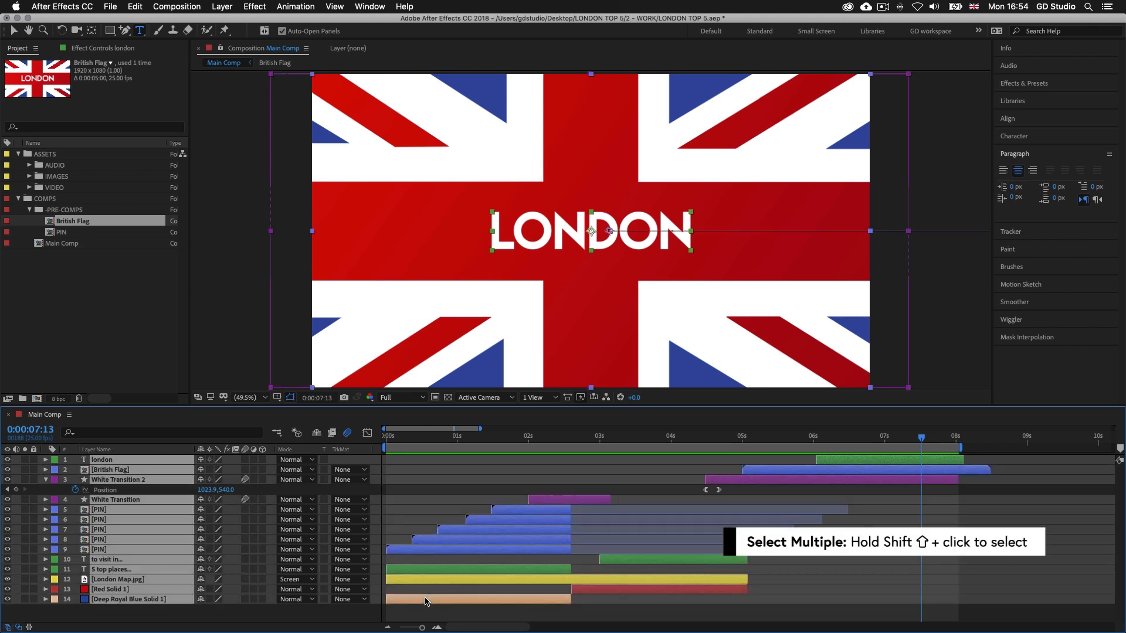
right_click(462, 603)
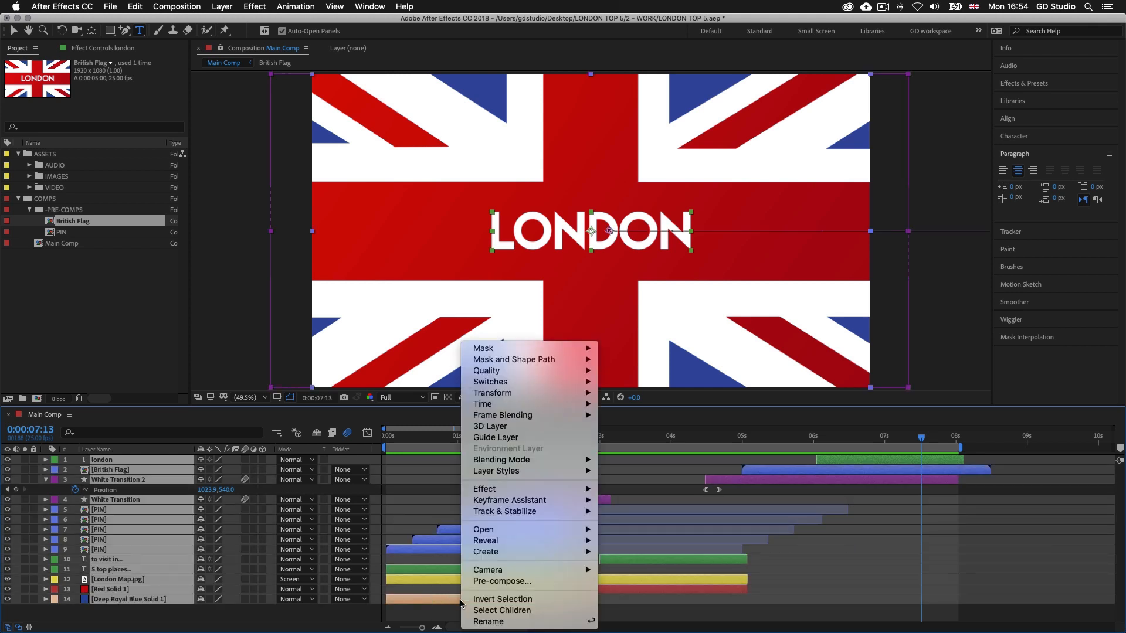
click(514, 583)
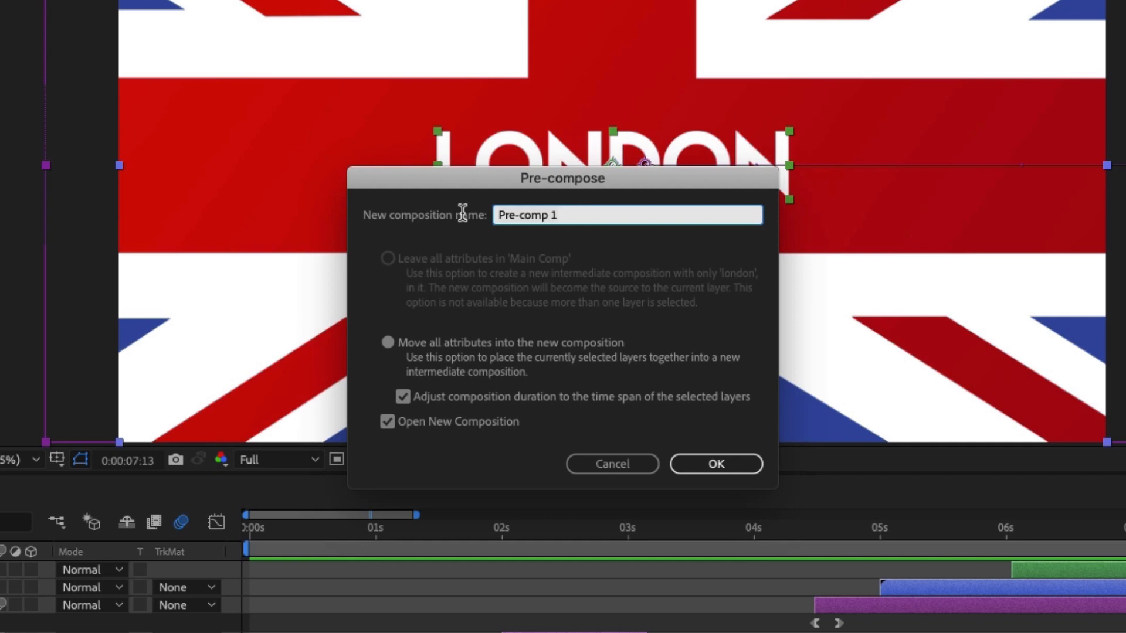
text(1 - Introduction)
click(388, 423)
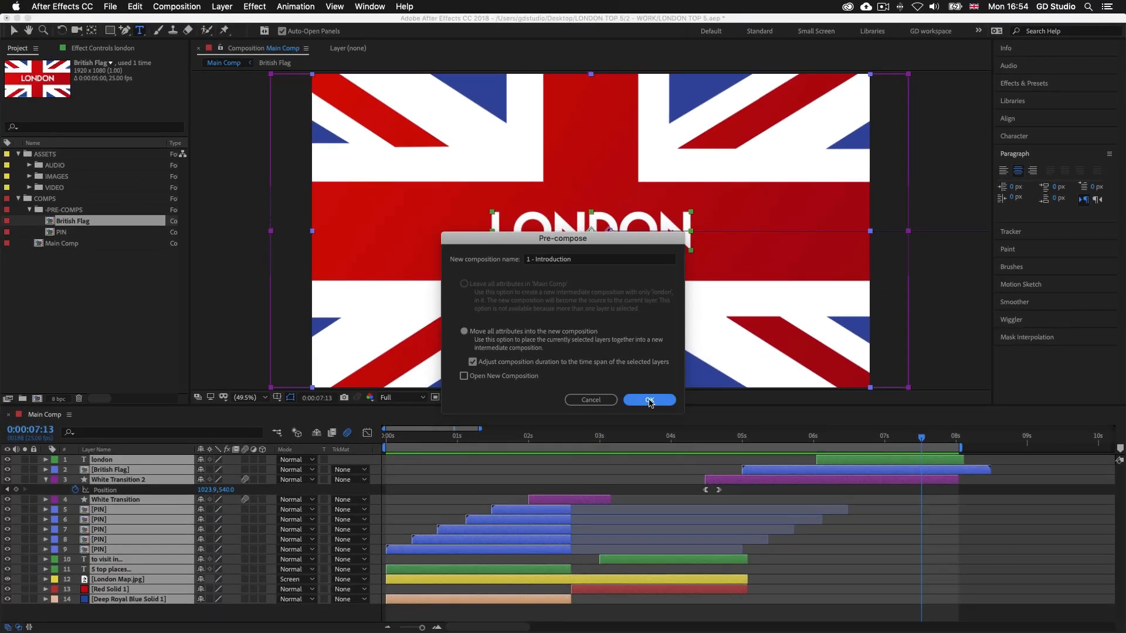
click(650, 401)
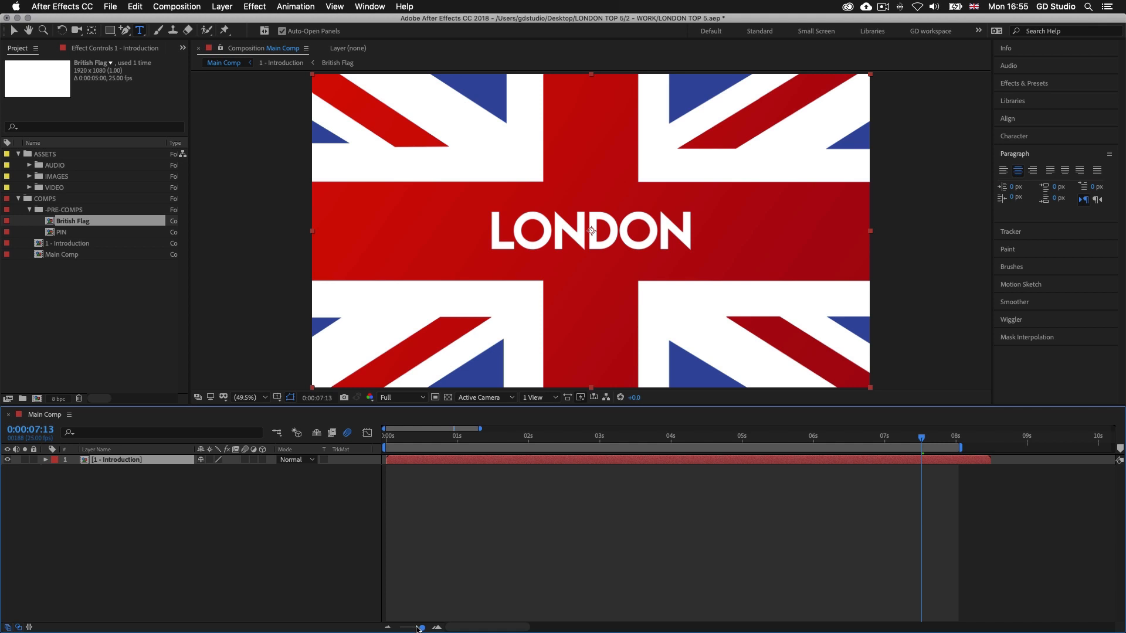
Open the 1 - Introduction composition from Main Comp to inspect its layers, and close it again
drag(421, 628, 400, 627)
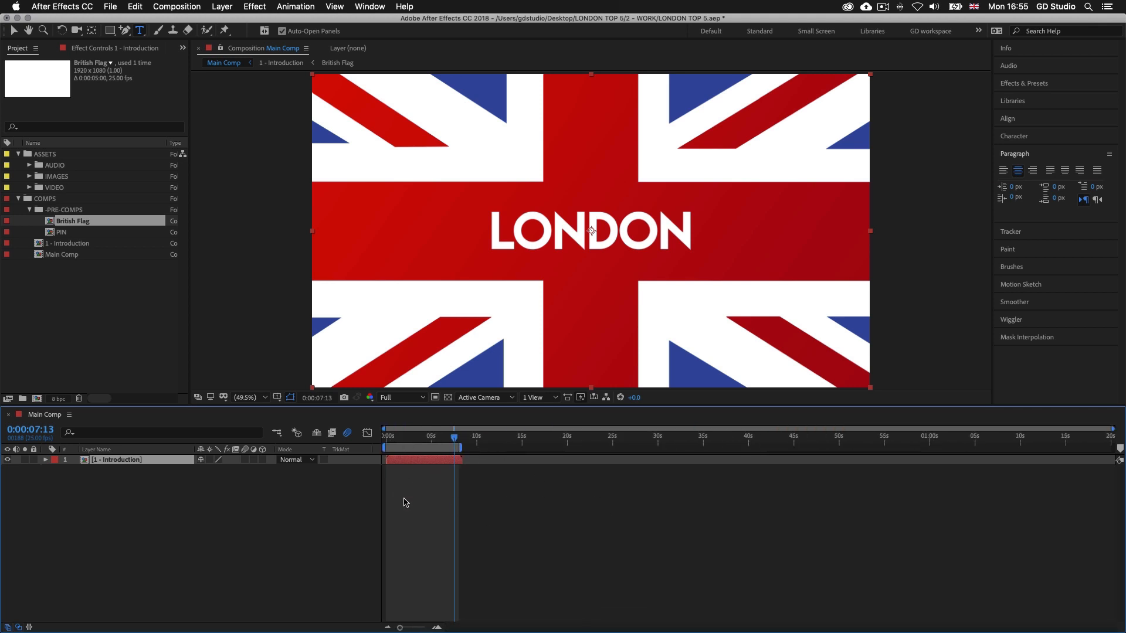
scroll(458, 460, up, 3)
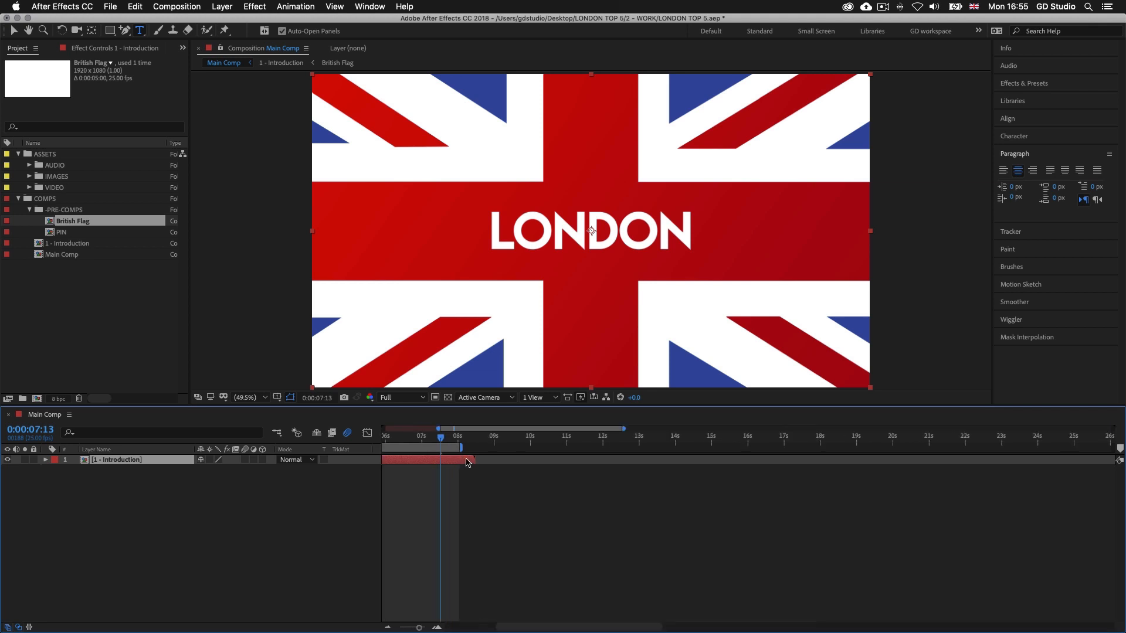
scroll(466, 460, left, 5)
scroll(465, 462, left, 2)
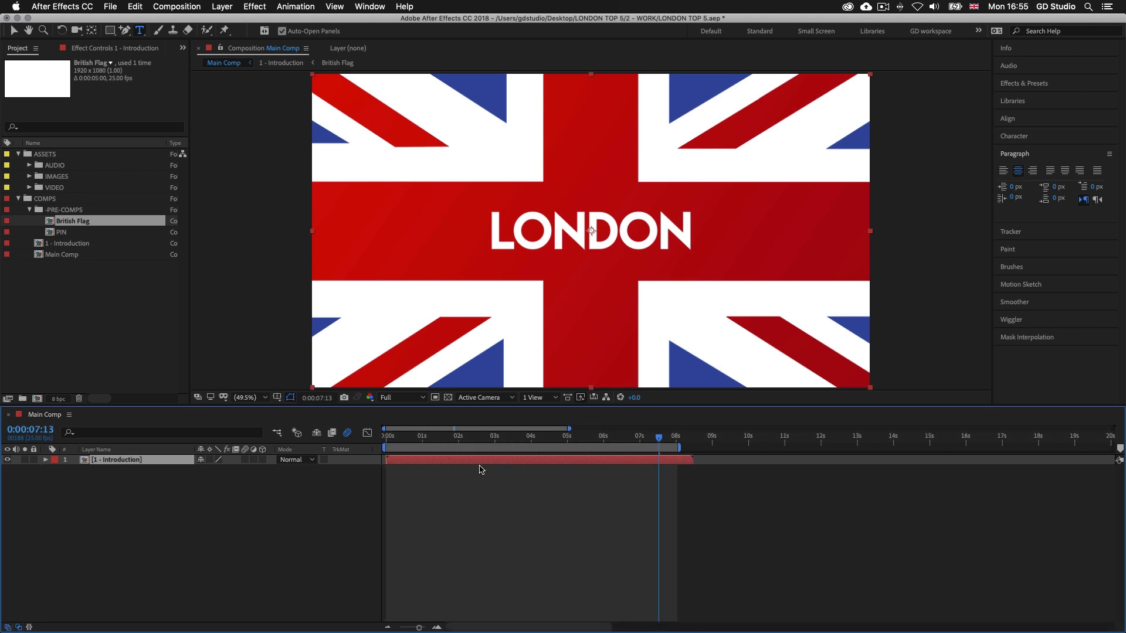
double_click(516, 463)
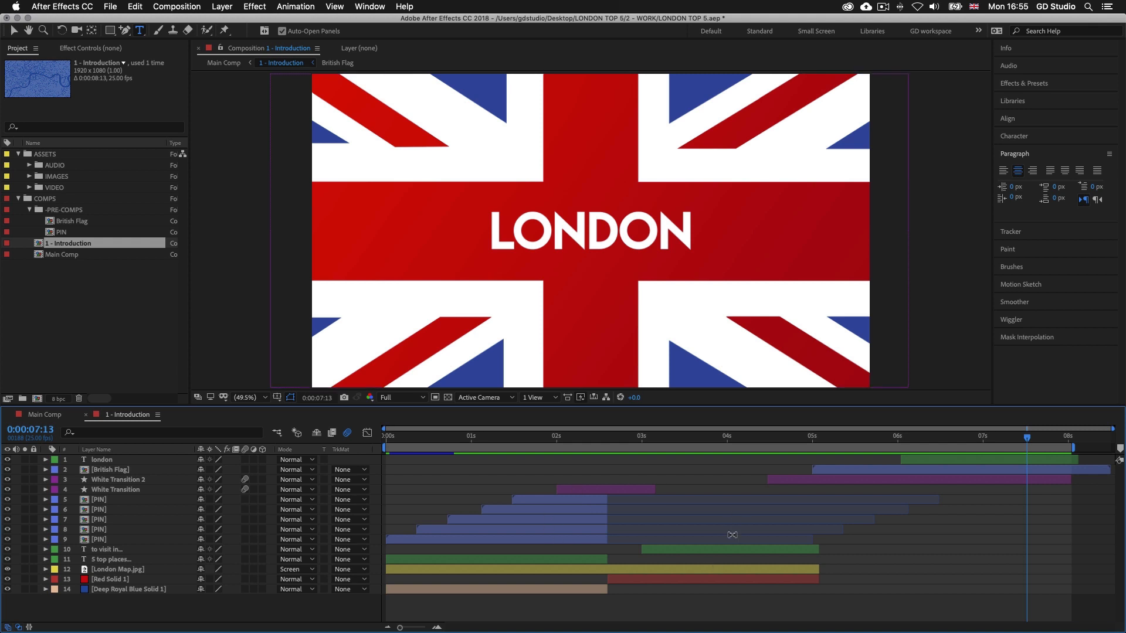
click(88, 415)
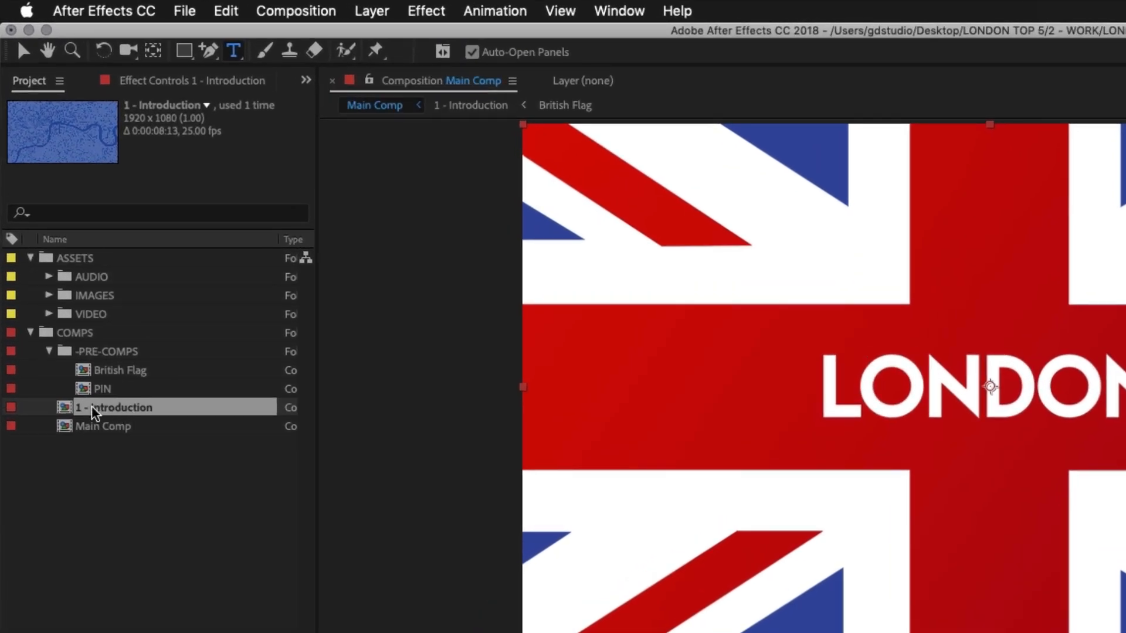
Collapse the -PRE-COMPS folder and set the 1 - Introduction layer's label colour to Blue
drag(91, 412, 83, 335)
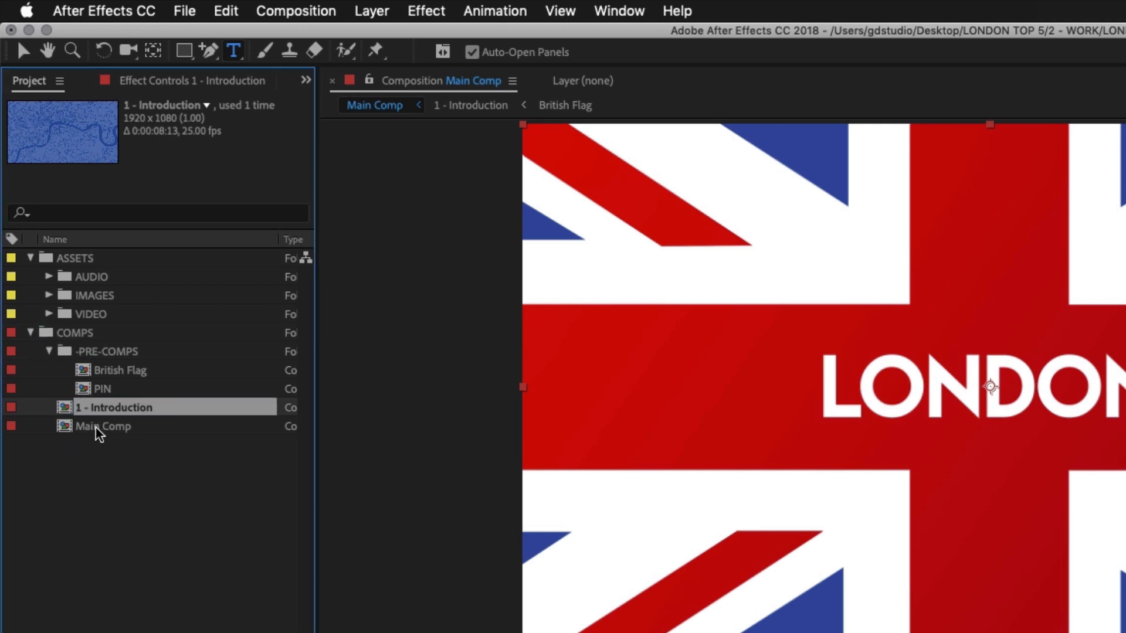
click(48, 351)
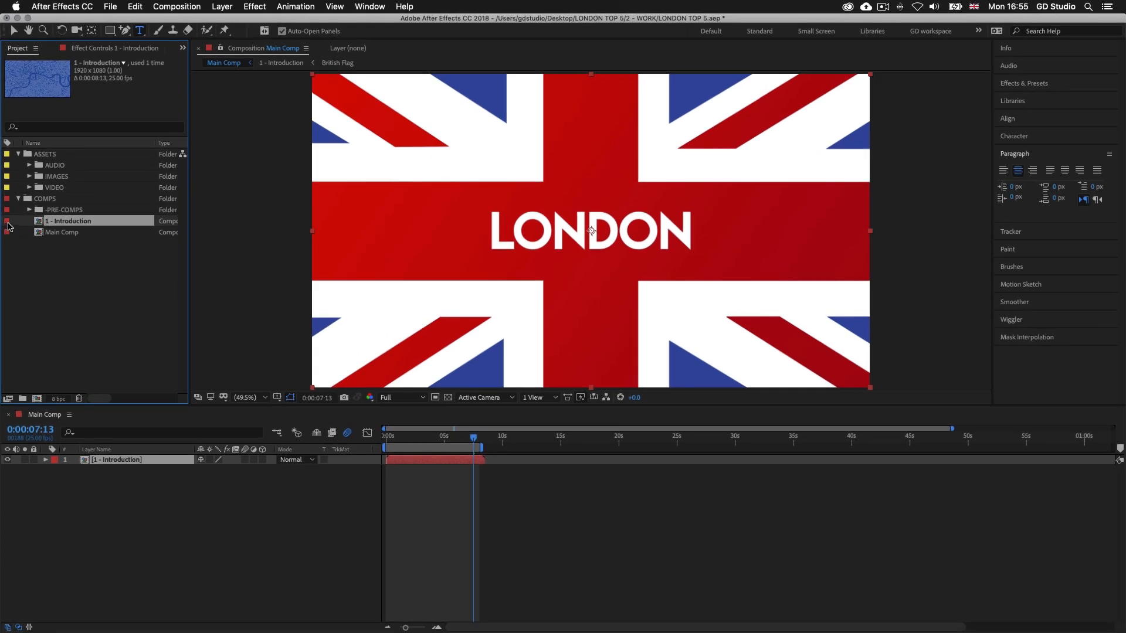
click(55, 461)
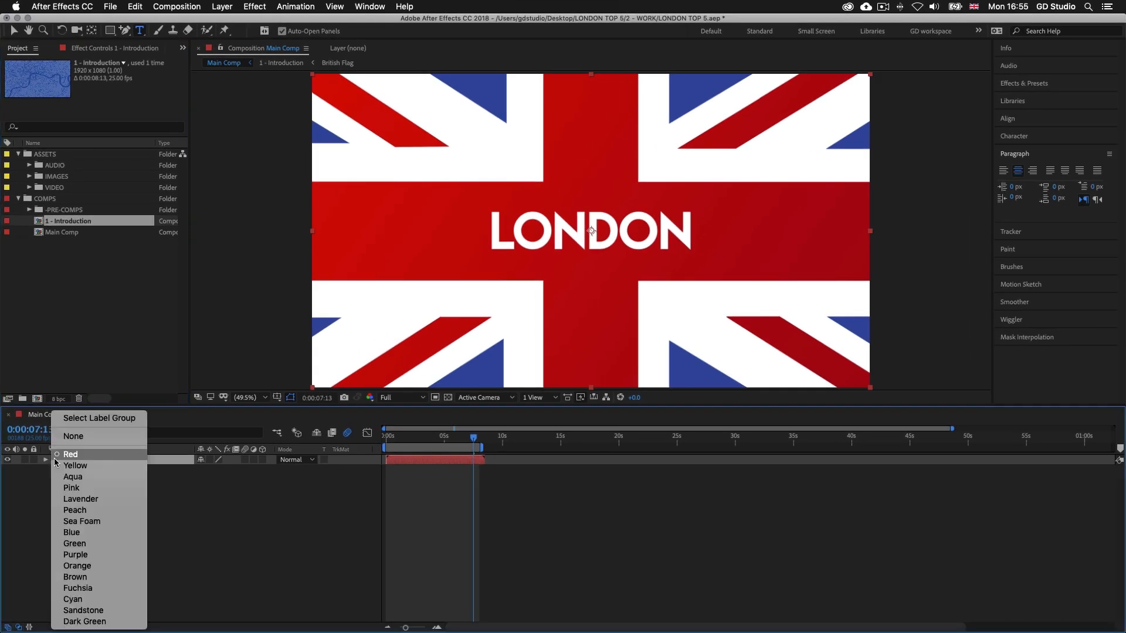
click(75, 534)
Preview the pre-composed introduction in Main Comp with all layers deselected and save the project
key(super+shift+a)
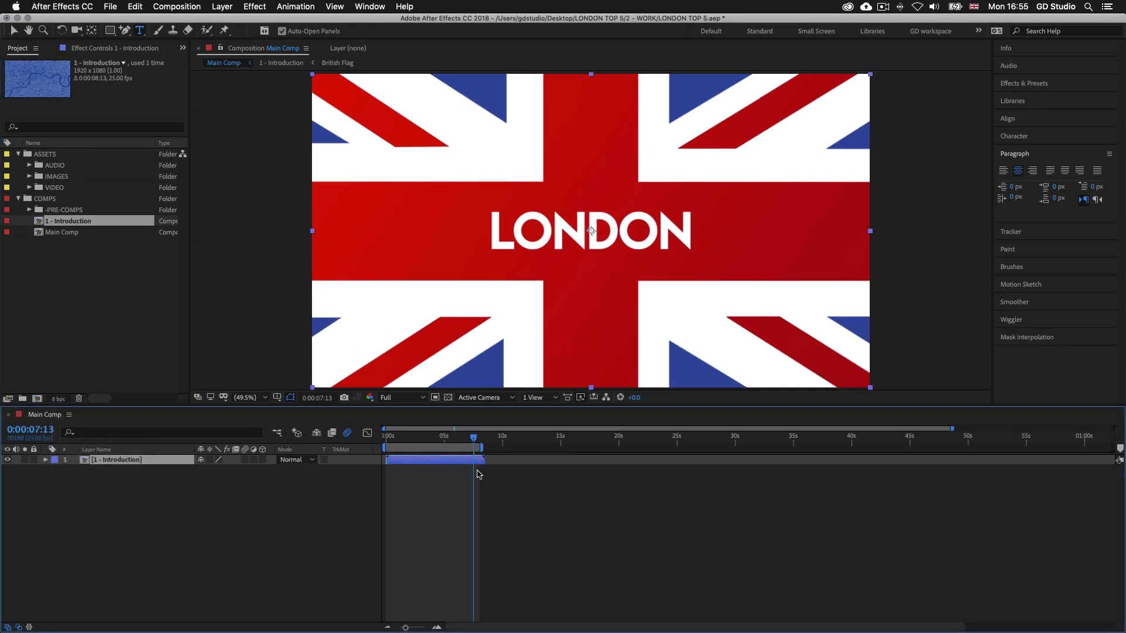
key(space)
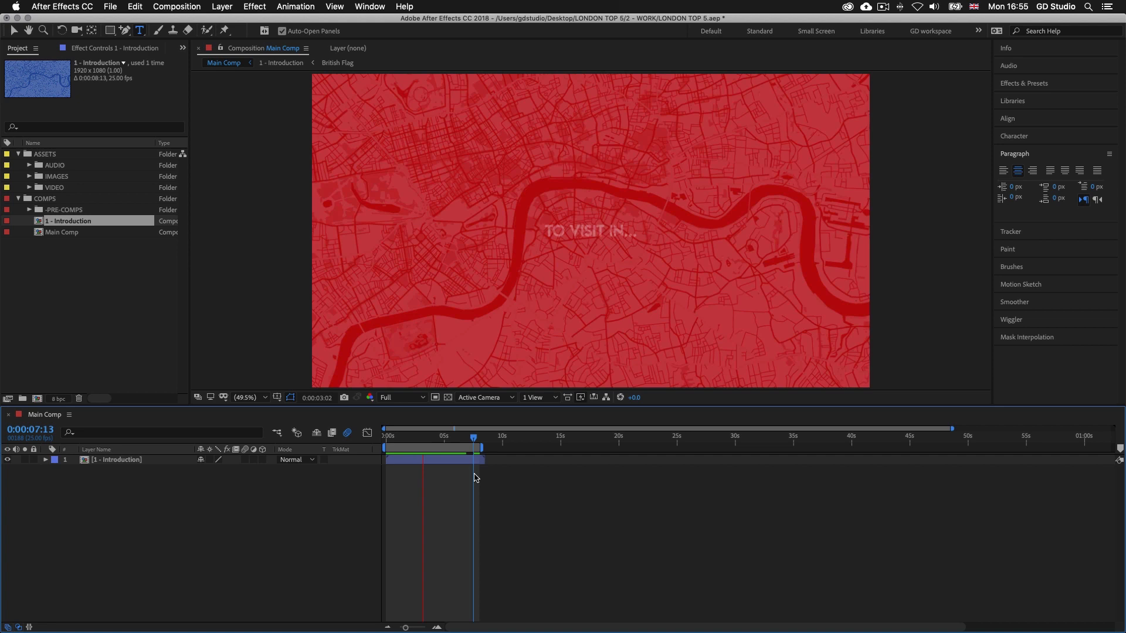
key(space)
click(109, 7)
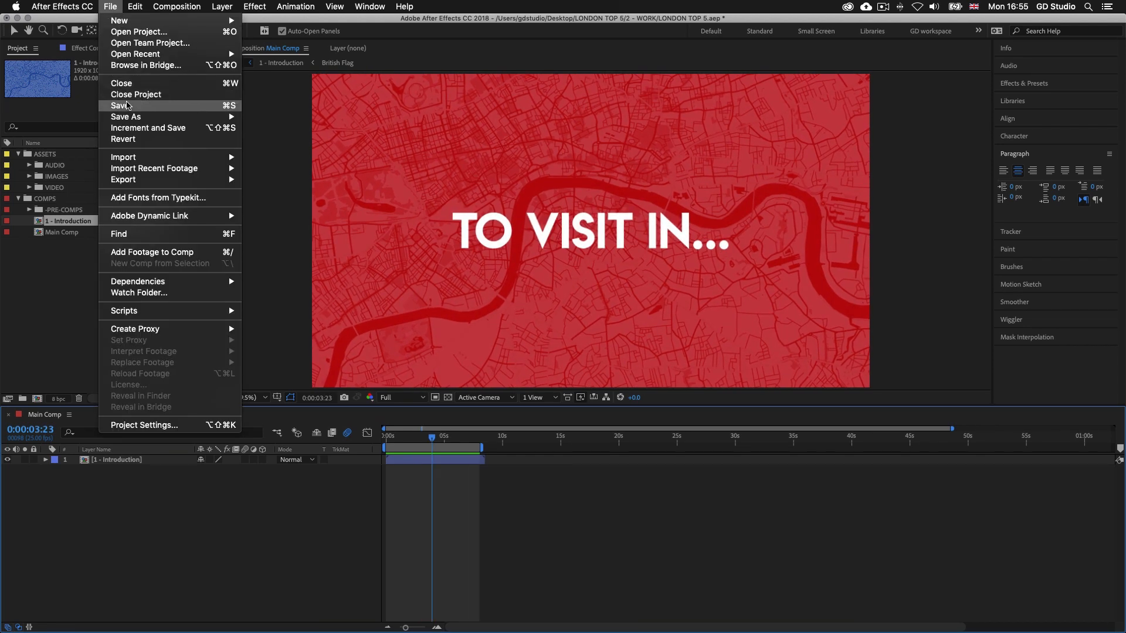
click(130, 106)
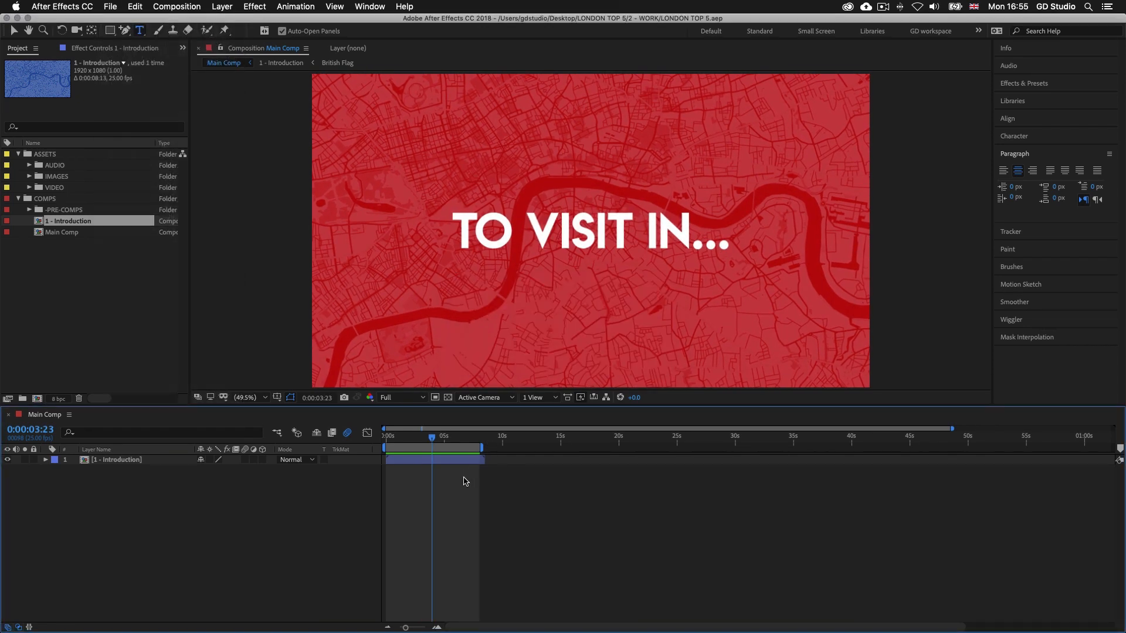
key(space)
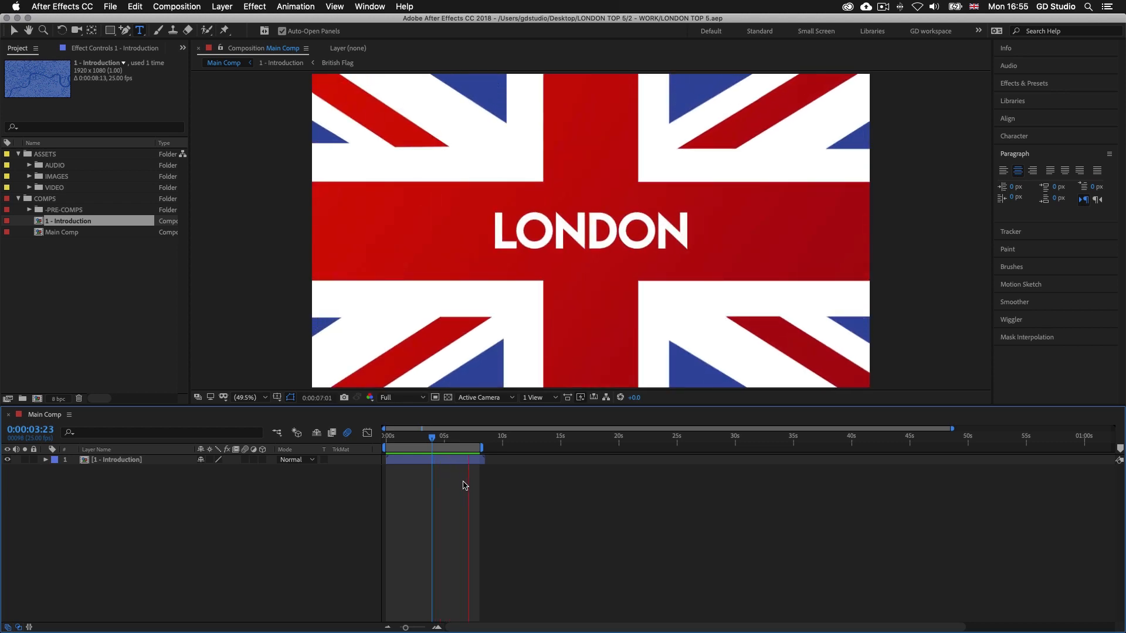
key(space)
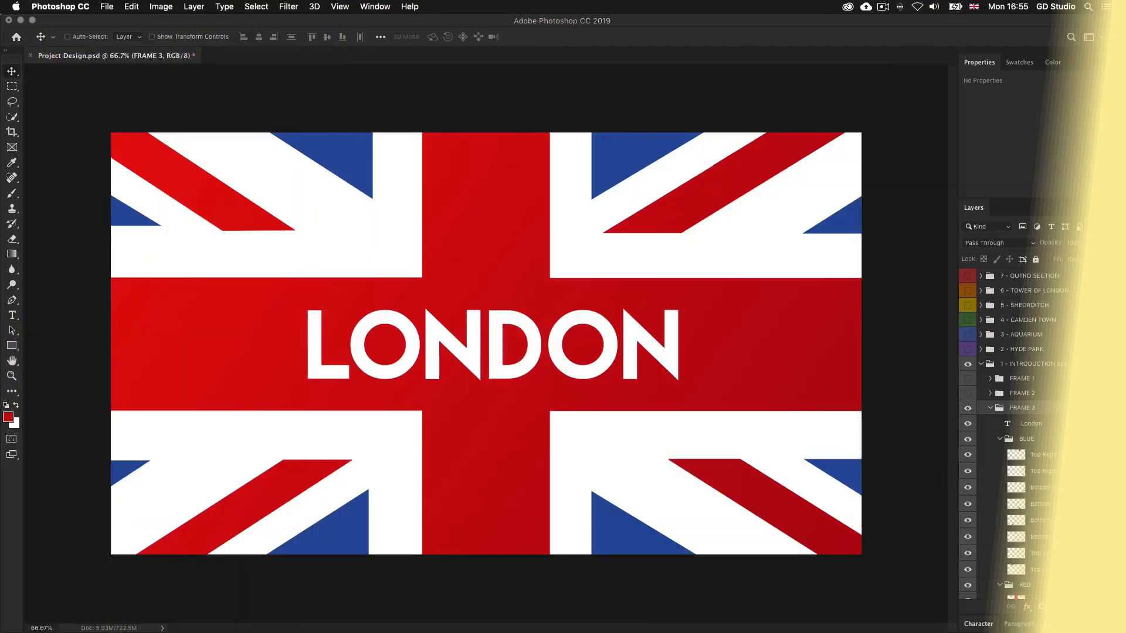
Switch to Project Design.psd in Photoshop, show the 2 - HYDE PARK group and collapse the 1 - INTRODUCTION SECTION group
click(967, 350)
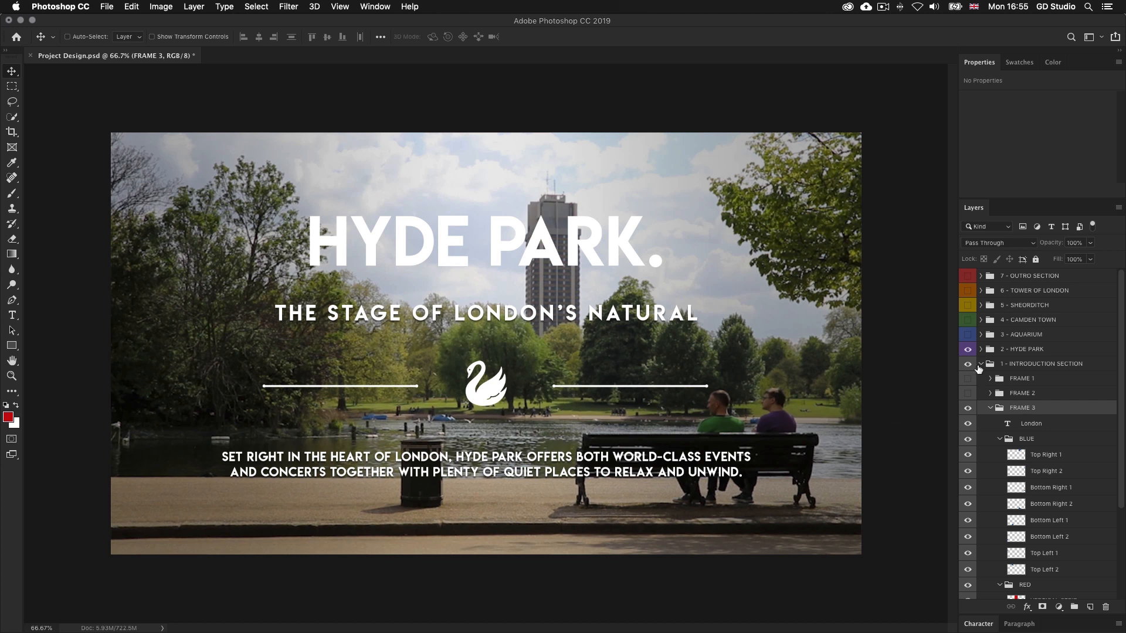
click(981, 365)
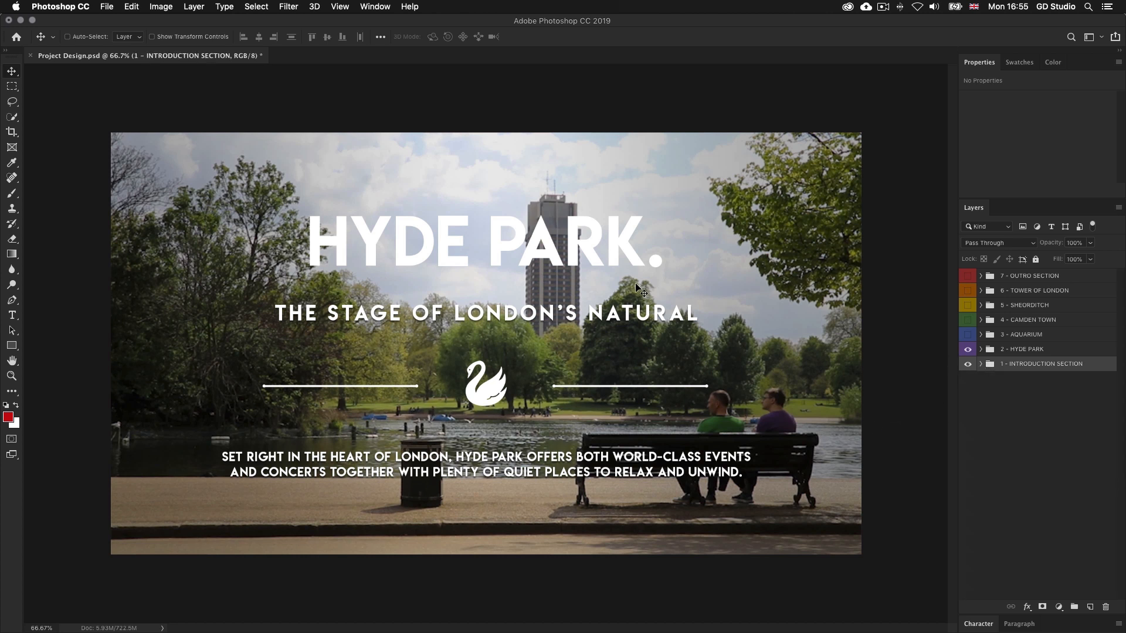